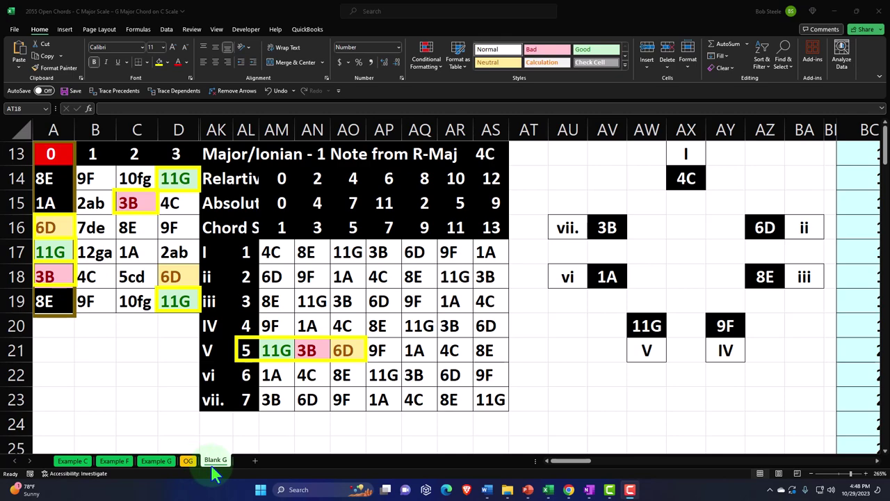
On the OG sheet, review the Let/#/Both lookup, scale-formula and Major/Ionian chord table headings
{"action": "left_click", "coordinate": [191, 462]}
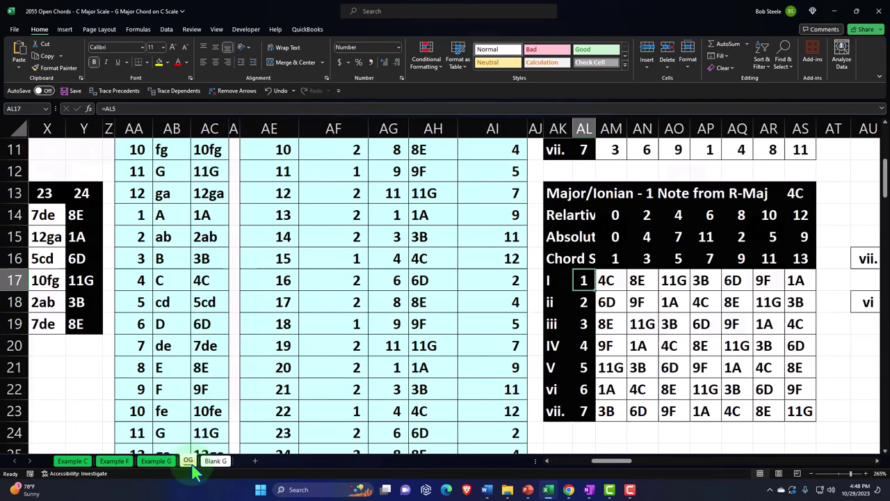
{"action": "left_click_drag", "start_coordinate": [591, 461], "coordinate": [502, 480]}
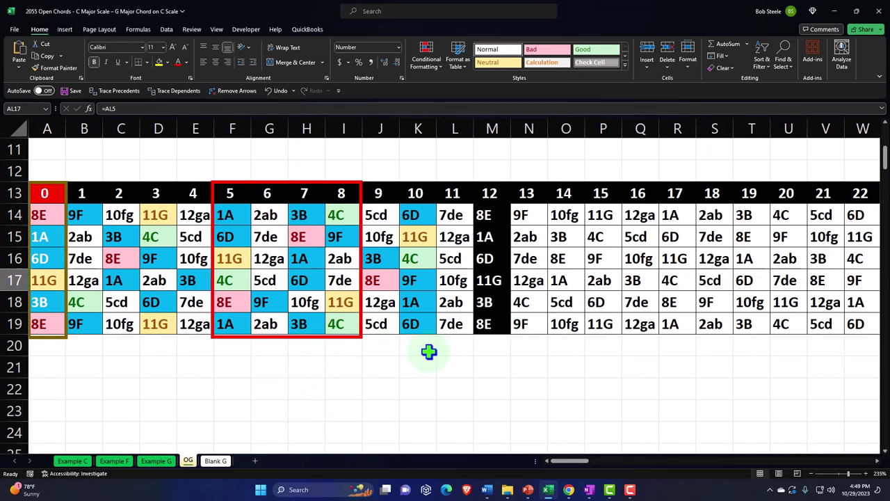
{"action": "left_click_drag", "start_coordinate": [565, 461], "coordinate": [602, 462]}
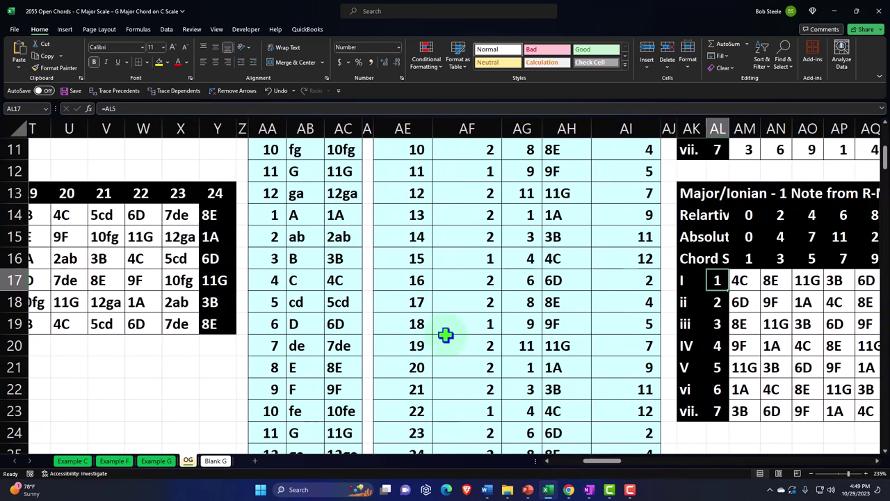
{"action": "scroll", "coordinate": [445, 335], "scroll_direction": "up", "scroll_amount": 4}
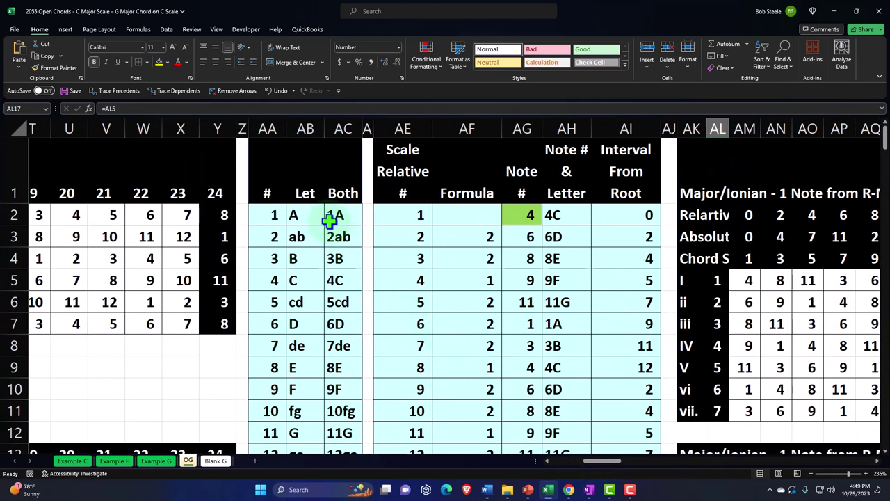
{"action": "left_click", "coordinate": [308, 188]}
{"action": "key", "text": "Left"}
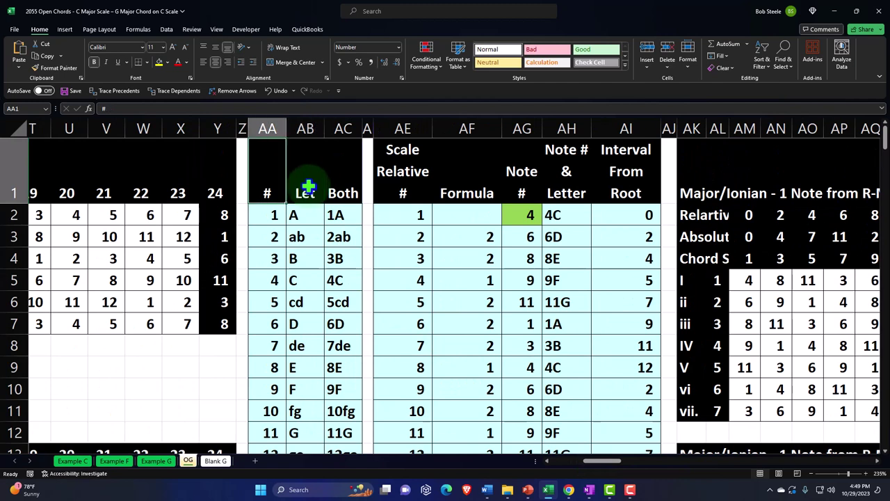
{"action": "key", "text": "Right"}
{"action": "key", "text": "Right"}
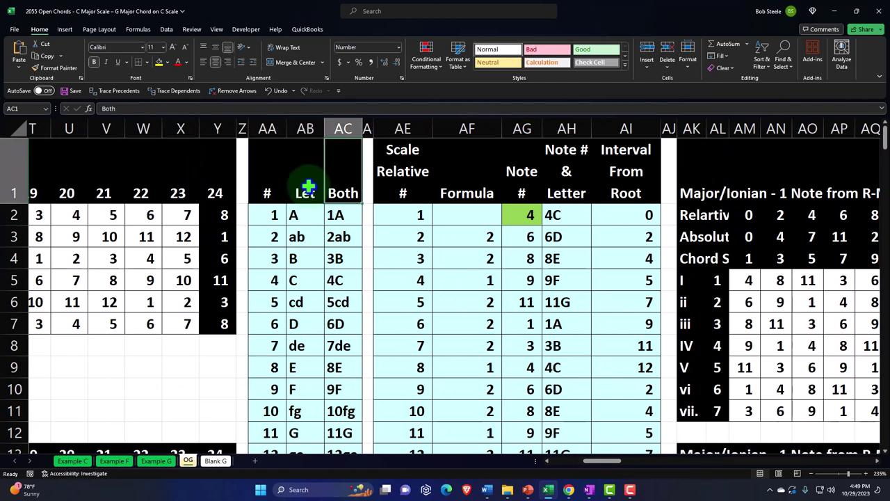
{"action": "key", "text": "Right"}
{"action": "key", "text": "Right"}
{"action": "key", "text": "Right"}
{"action": "key", "text": "Right"}
{"action": "key", "text": "Right"}
{"action": "key", "text": "Right"}
{"action": "key", "text": "Right"}
{"action": "key", "text": "Right"}
{"action": "key", "text": "Right"}
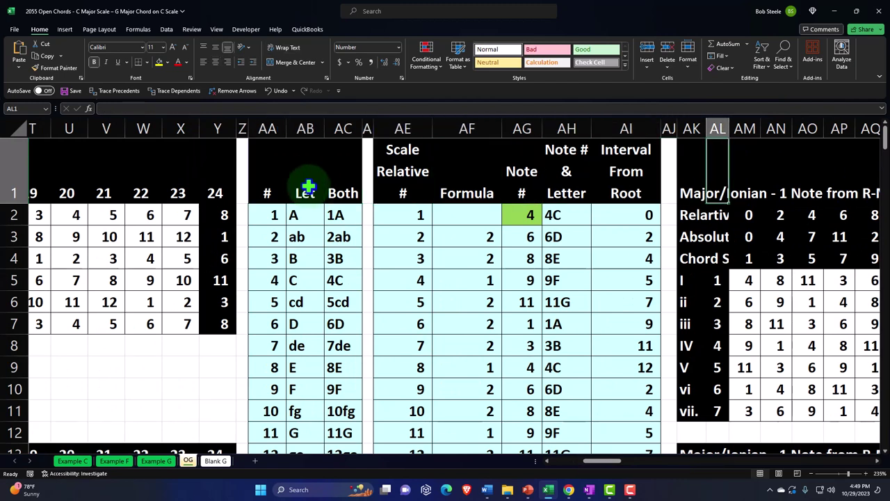
{"action": "key", "text": "Right"}
{"action": "key", "text": "Right"}
{"action": "key", "text": "Right"}
{"action": "key", "text": "Right"}
{"action": "key", "text": "Right"}
{"action": "key", "text": "Right"}
{"action": "key", "text": "Right"}
{"action": "key", "text": "Right"}
{"action": "key", "text": "Right"}
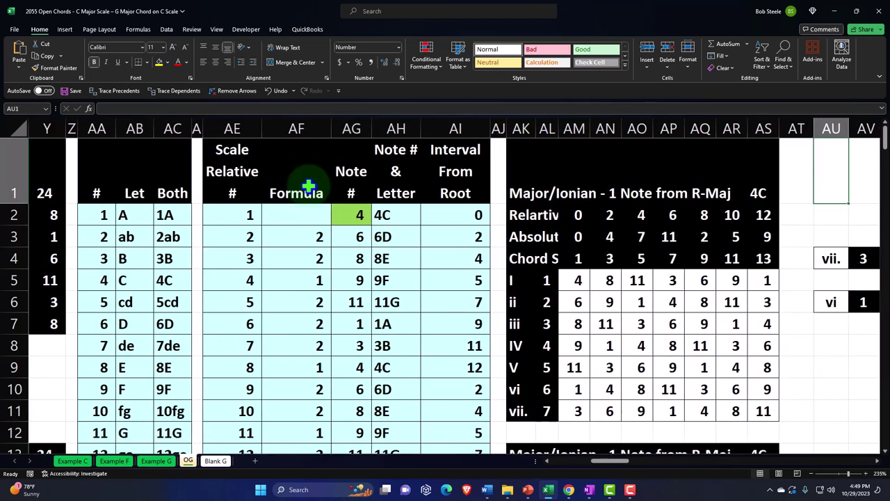
{"action": "left_click", "coordinate": [343, 215]}
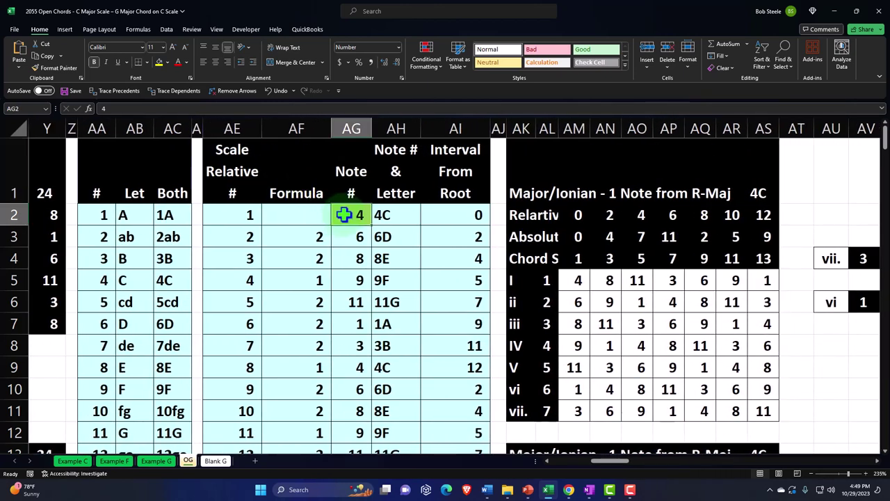
{"action": "type", "text": "11"}
{"action": "key", "text": "ctrl+Return"}
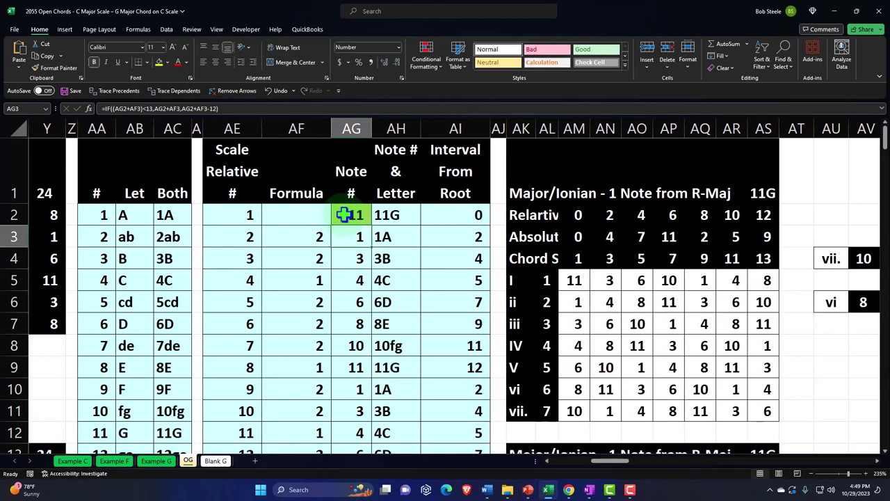
{"action": "type", "text": "4"}
{"action": "key", "text": "Return"}
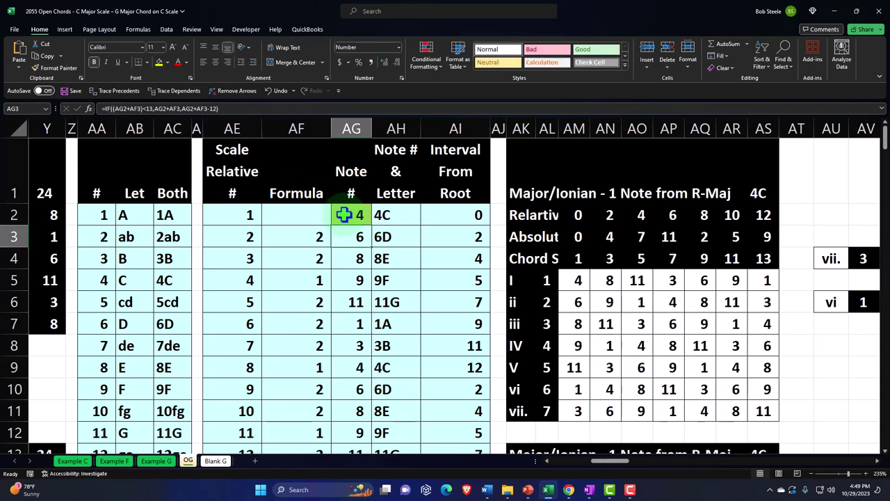
{"action": "key", "text": "Right"}
{"action": "key", "text": "Right"}
{"action": "key", "text": "Right"}
{"action": "key", "text": "Right"}
{"action": "key", "text": "Right"}
{"action": "key", "text": "Right"}
{"action": "key", "text": "Right"}
{"action": "key", "text": "Right"}
{"action": "key", "text": "Right"}
{"action": "key", "text": "Right"}
{"action": "key", "text": "Right"}
{"action": "key", "text": "Right"}
{"action": "key", "text": "Right"}
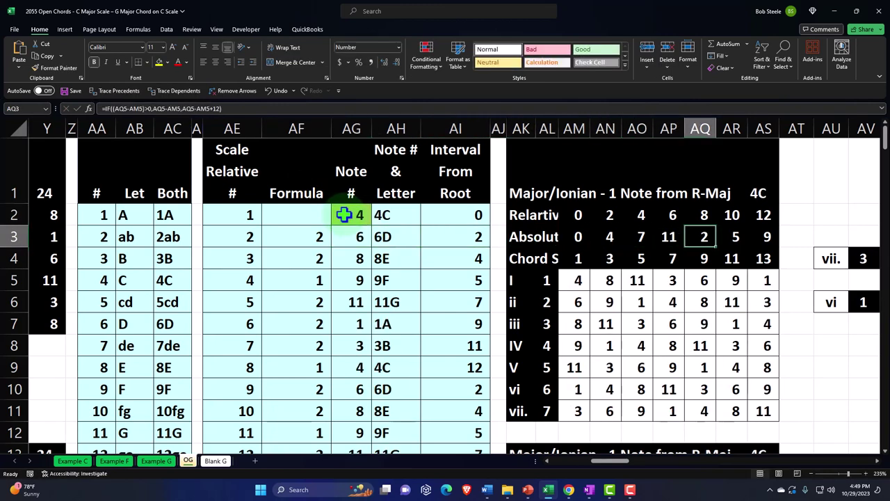
{"action": "key", "text": "Right"}
{"action": "key", "text": "Right"}
{"action": "key", "text": "Right"}
{"action": "scroll", "coordinate": [355, 233], "scroll_direction": "down", "scroll_amount": 3}
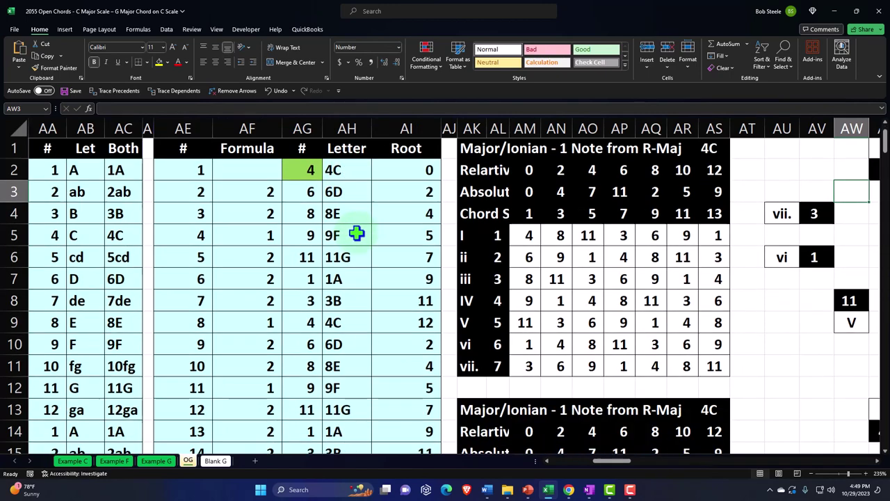
{"action": "scroll", "coordinate": [357, 235], "scroll_direction": "down", "scroll_amount": 2}
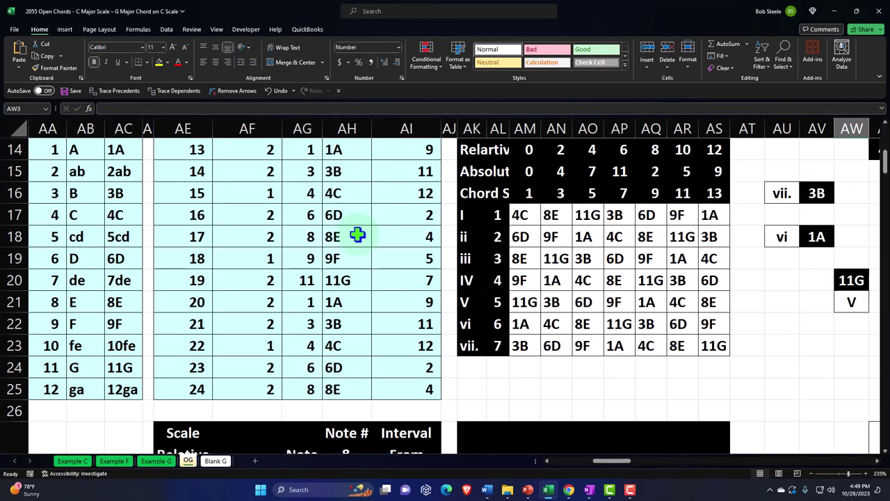
{"action": "left_click", "coordinate": [493, 213]}
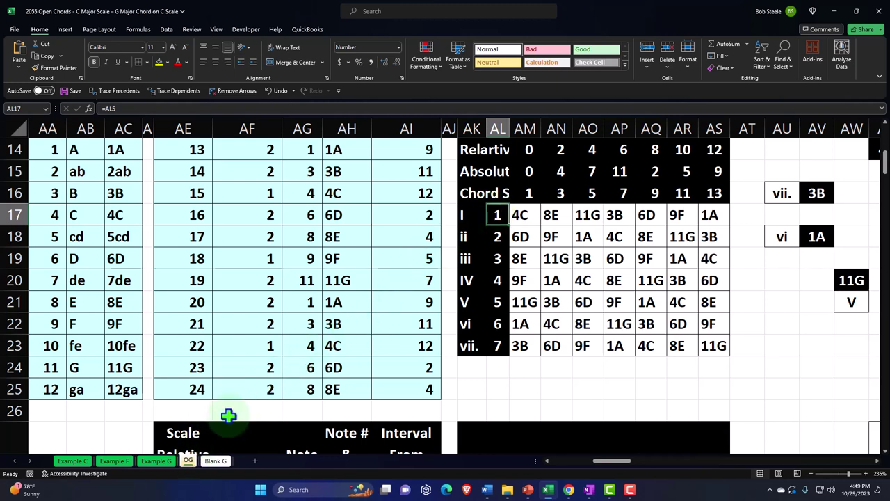
{"action": "scroll", "coordinate": [237, 406], "scroll_direction": "up", "scroll_amount": 1}
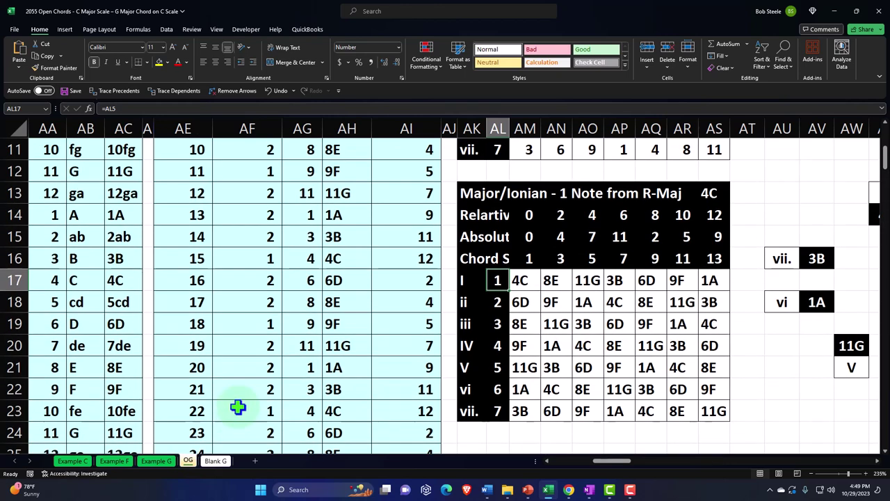
{"action": "left_click", "coordinate": [705, 193]}
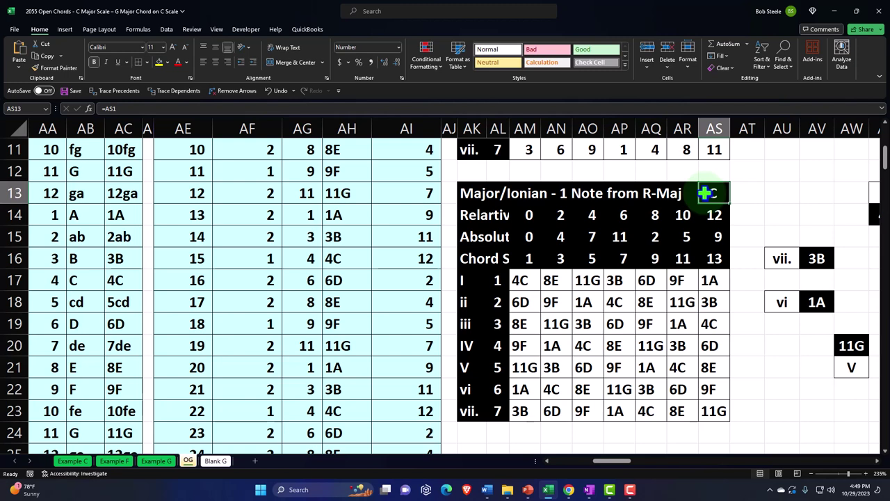
{"action": "left_click", "coordinate": [525, 280]}
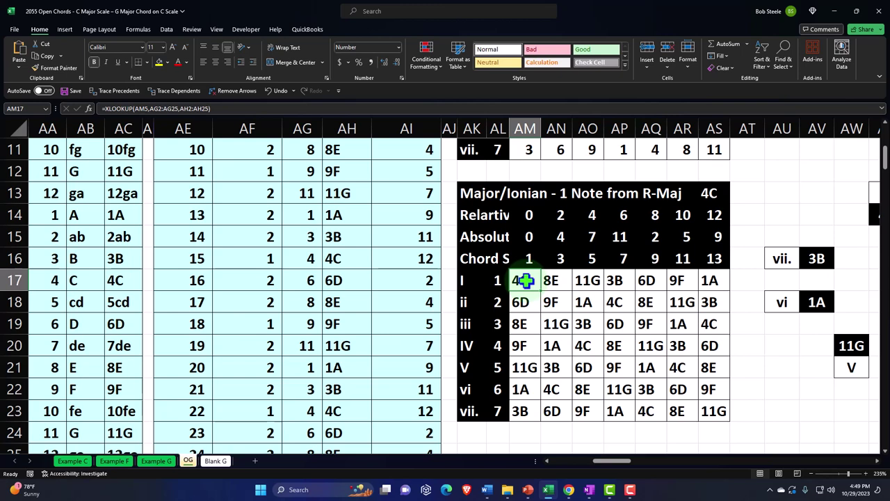
On Example C, select the fretboard block A13:D19 and scroll through the example blocks
{"action": "left_click", "coordinate": [75, 462]}
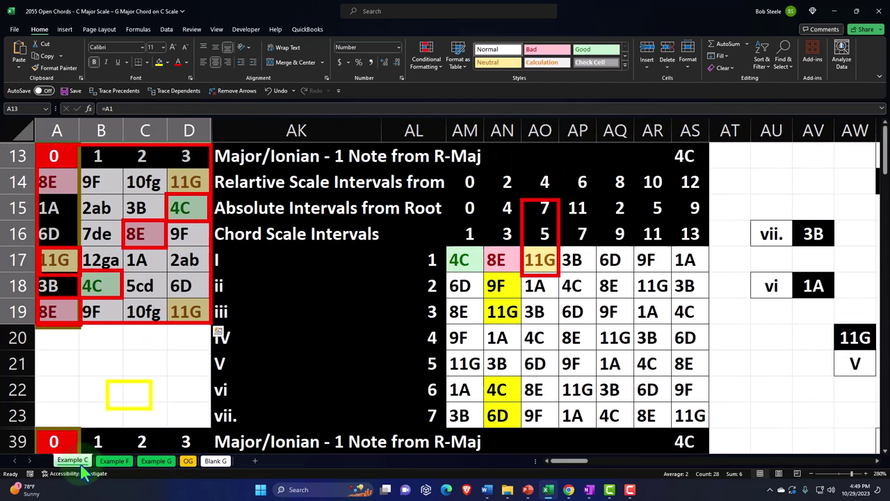
{"action": "left_click", "coordinate": [103, 338]}
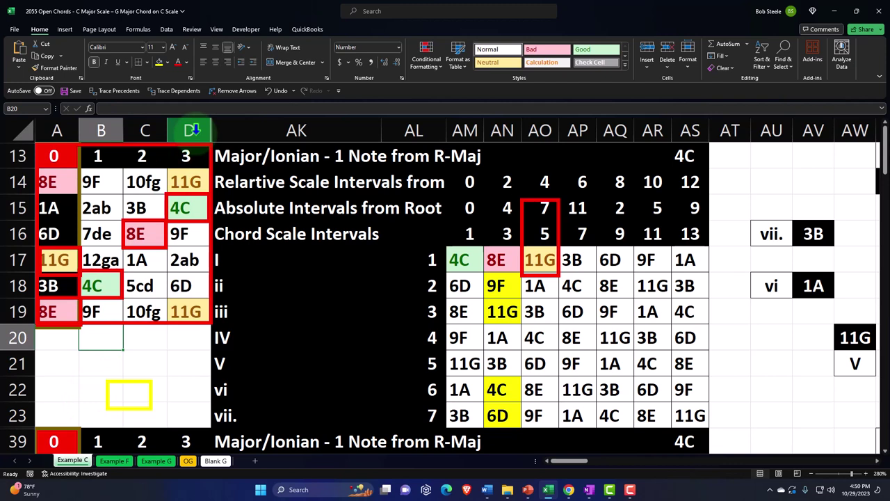
{"action": "left_click_drag", "start_coordinate": [70, 156], "coordinate": [183, 301]}
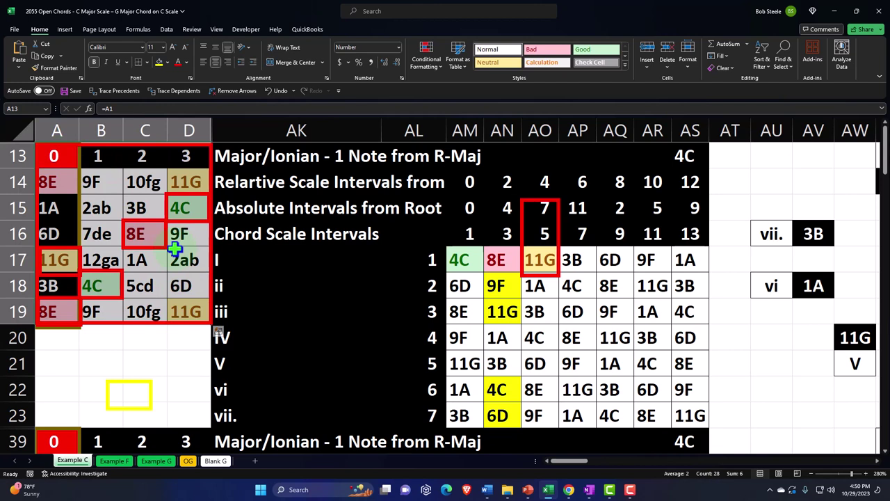
{"action": "left_click", "coordinate": [60, 182]}
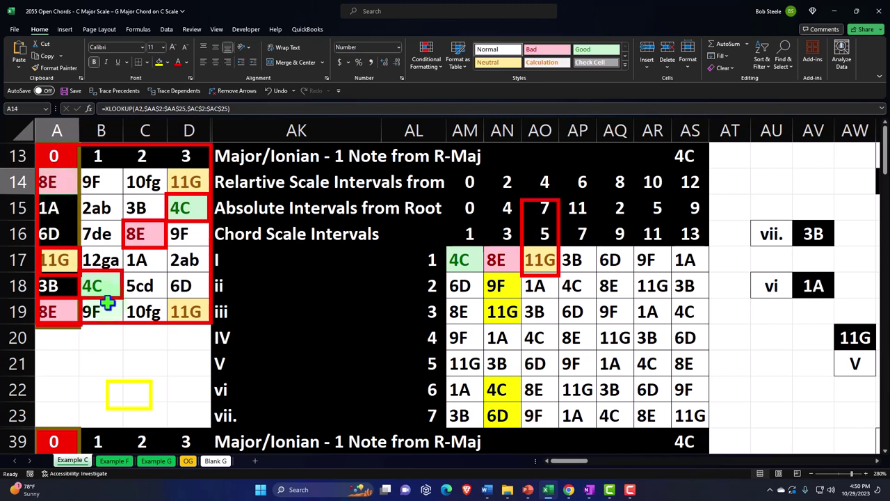
{"action": "scroll", "coordinate": [108, 301], "scroll_direction": "down", "scroll_amount": 4}
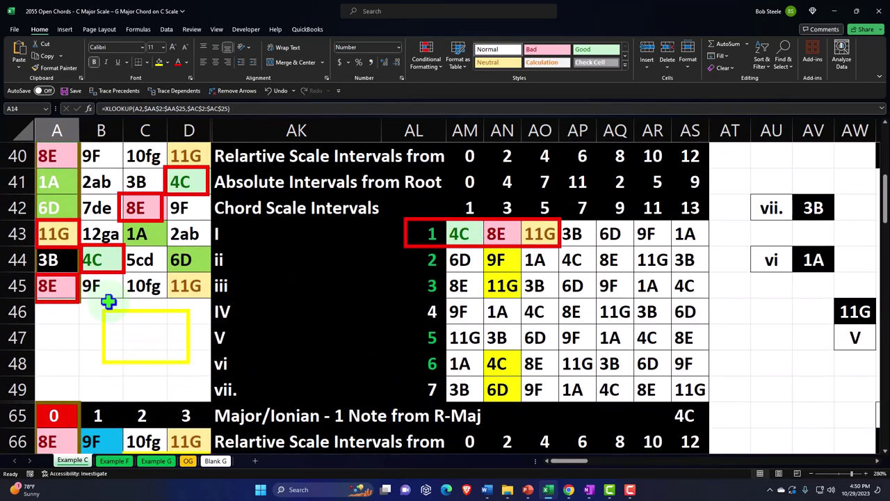
{"action": "scroll", "coordinate": [107, 300], "scroll_direction": "down", "scroll_amount": 2}
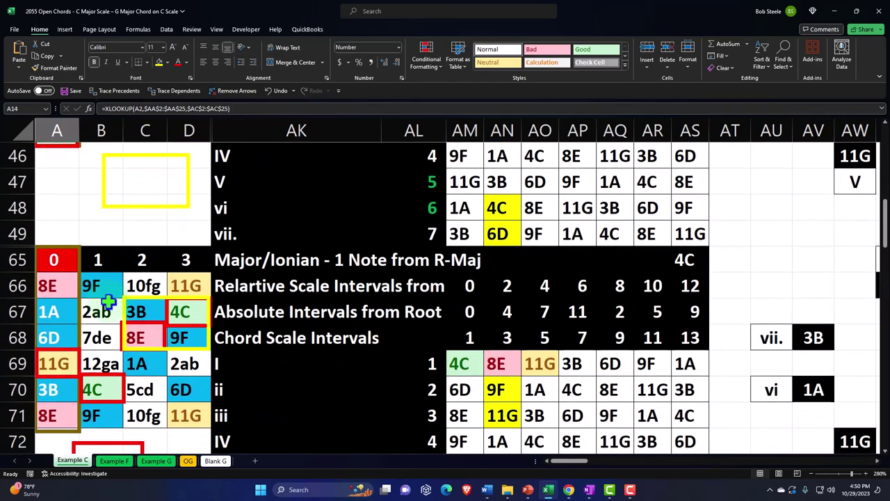
{"action": "scroll", "coordinate": [108, 301], "scroll_direction": "up", "scroll_amount": 6}
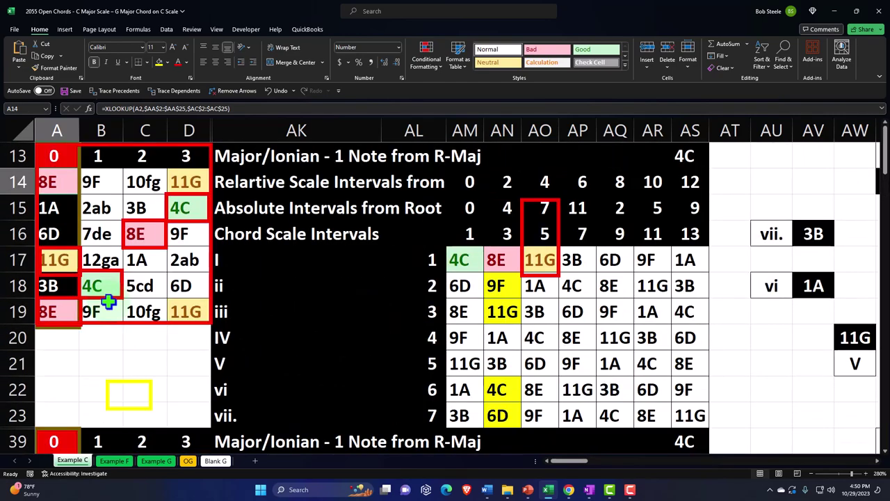
On Example F, inspect the I, ii, iii, IV, V and vi row-number formulas in column AL
{"action": "left_click", "coordinate": [115, 461]}
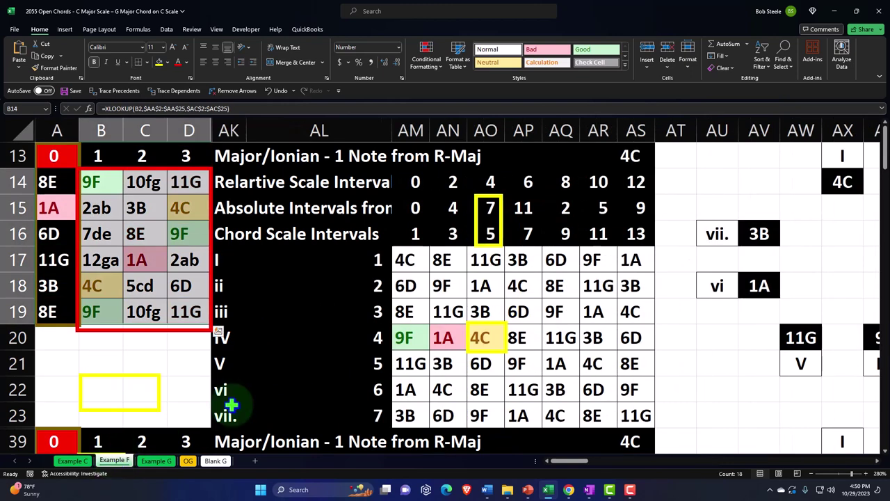
{"action": "left_click", "coordinate": [379, 259]}
{"action": "key", "text": "Down"}
{"action": "key", "text": "Down"}
{"action": "key", "text": "Down"}
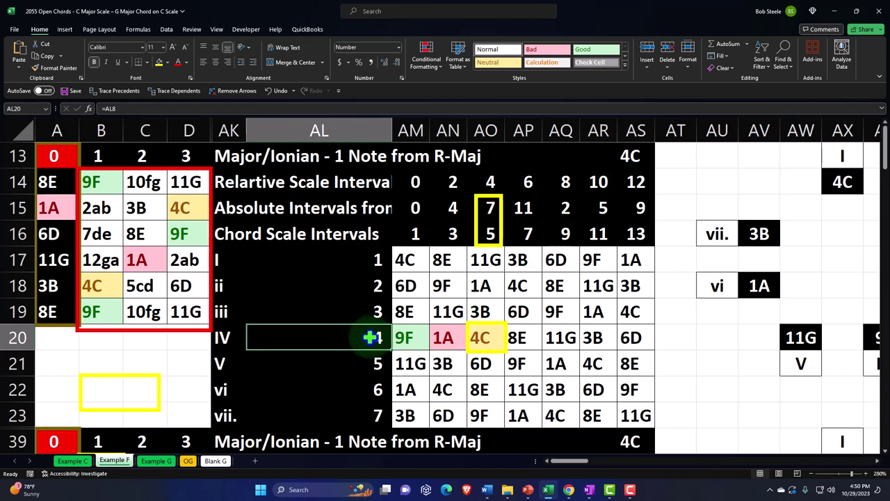
{"action": "left_click", "coordinate": [357, 286]}
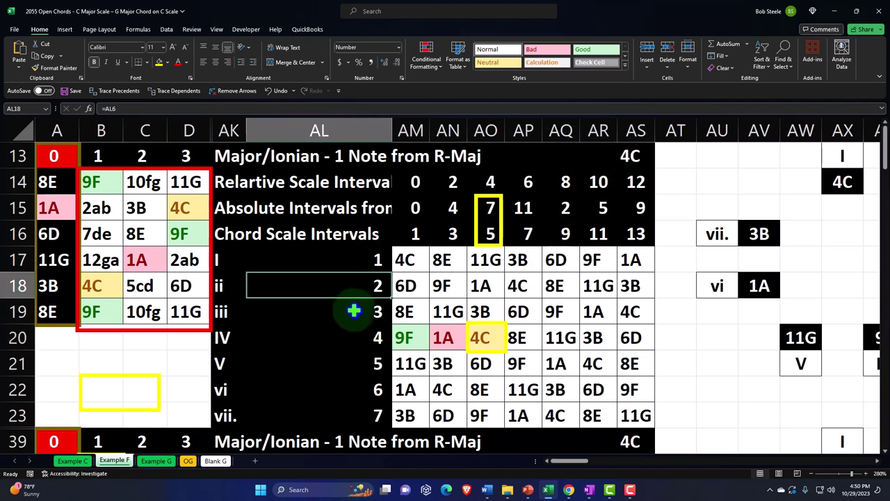
{"action": "left_click", "coordinate": [354, 310]}
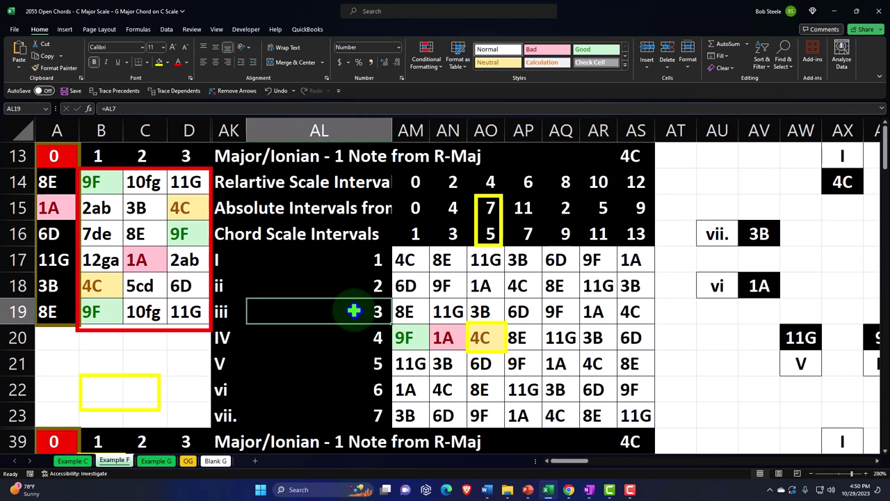
{"action": "left_click", "coordinate": [362, 262]}
{"action": "left_click", "coordinate": [348, 337]}
{"action": "left_click", "coordinate": [346, 362]}
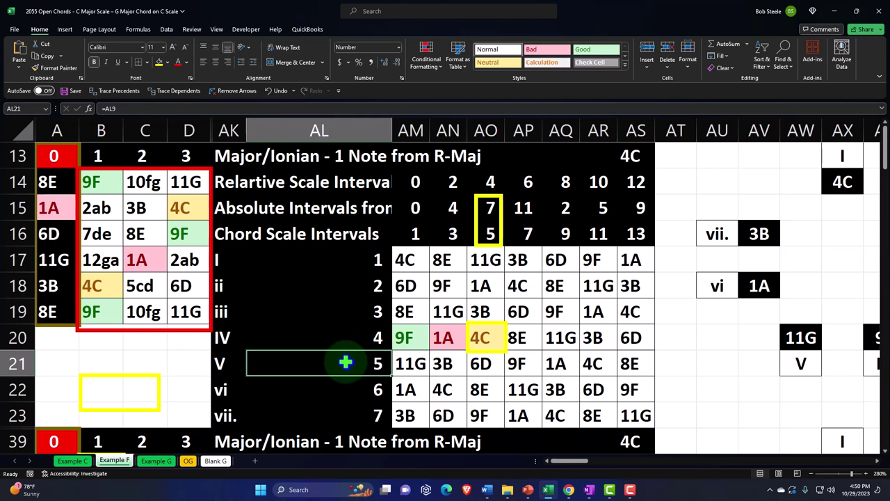
{"action": "left_click", "coordinate": [368, 310]}
{"action": "left_click", "coordinate": [368, 285]}
{"action": "left_click", "coordinate": [360, 312]}
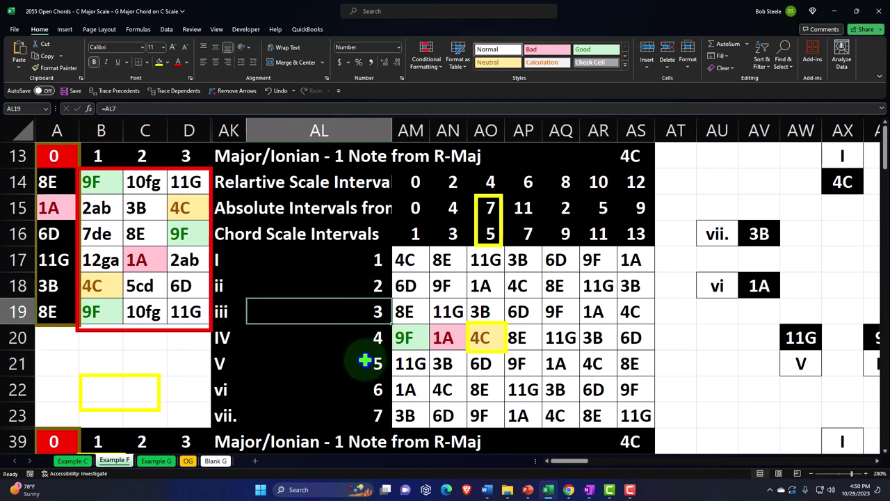
{"action": "left_click", "coordinate": [366, 384]}
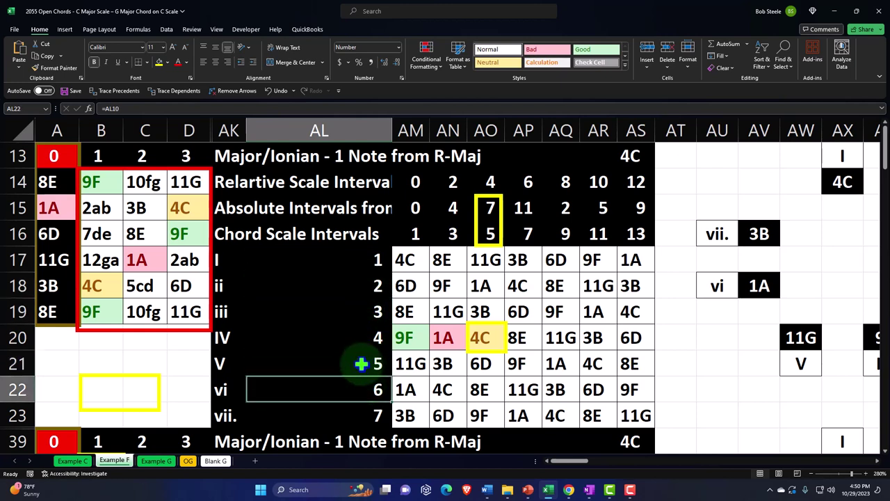
{"action": "left_click", "coordinate": [358, 337]}
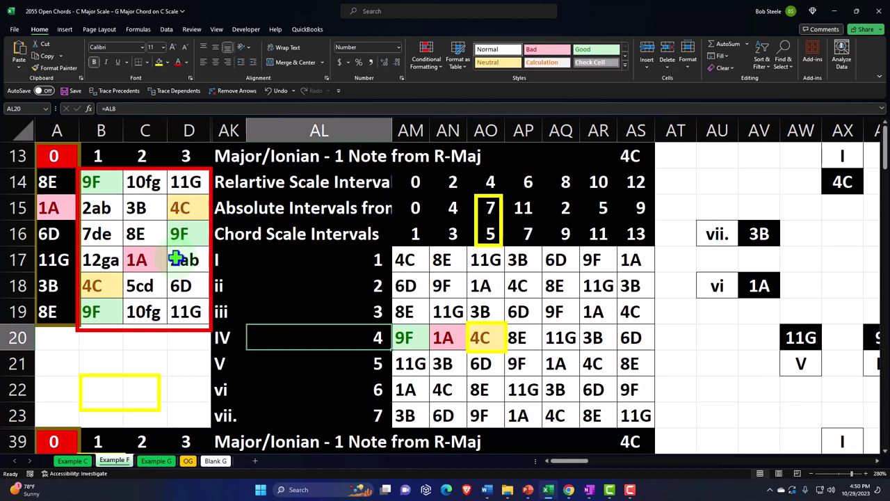
Scroll through Example F's fretboard blocks, then switch to the Example G sheet
{"action": "scroll", "coordinate": [177, 259], "scroll_direction": "down", "scroll_amount": 3}
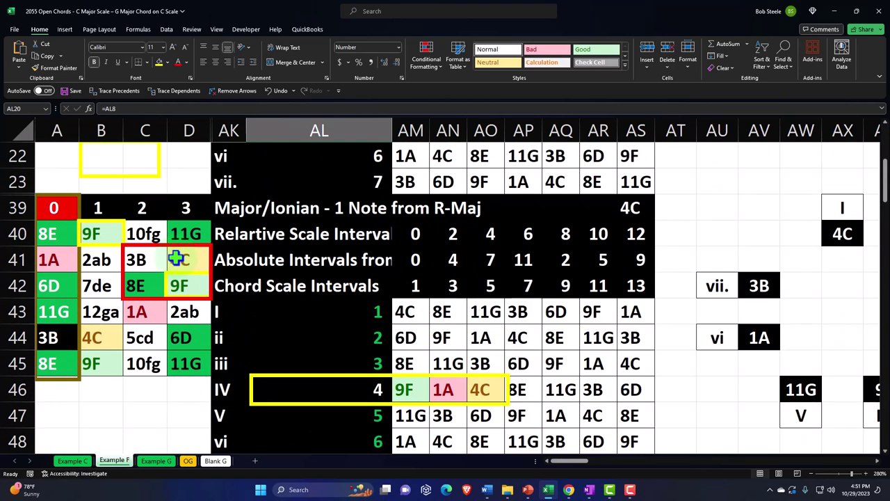
{"action": "scroll", "coordinate": [178, 259], "scroll_direction": "down", "scroll_amount": 3}
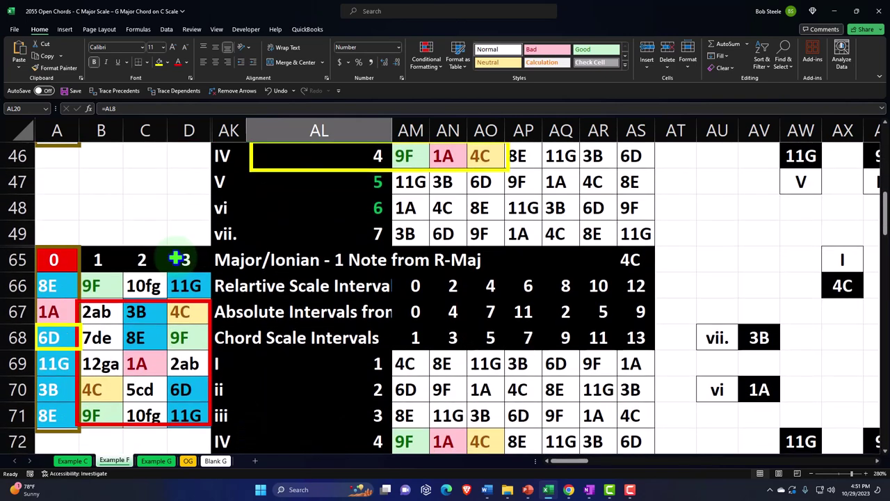
{"action": "scroll", "coordinate": [178, 259], "scroll_direction": "up", "scroll_amount": 3}
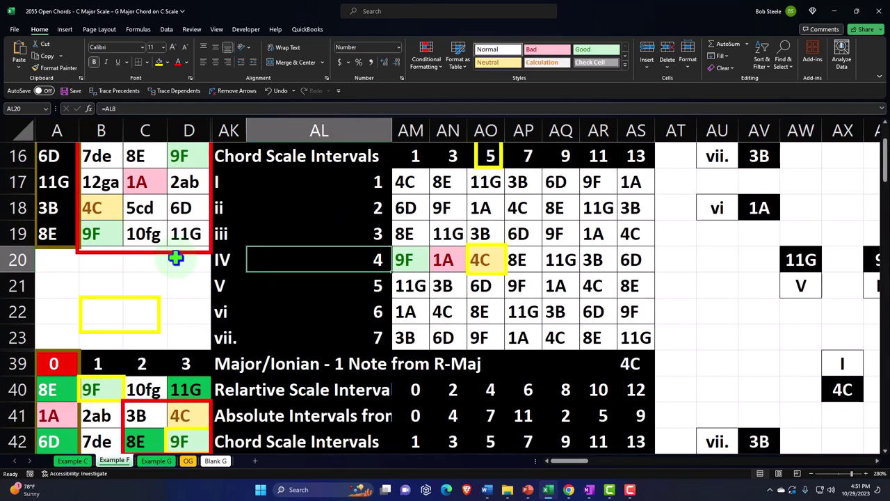
{"action": "left_click", "coordinate": [153, 461]}
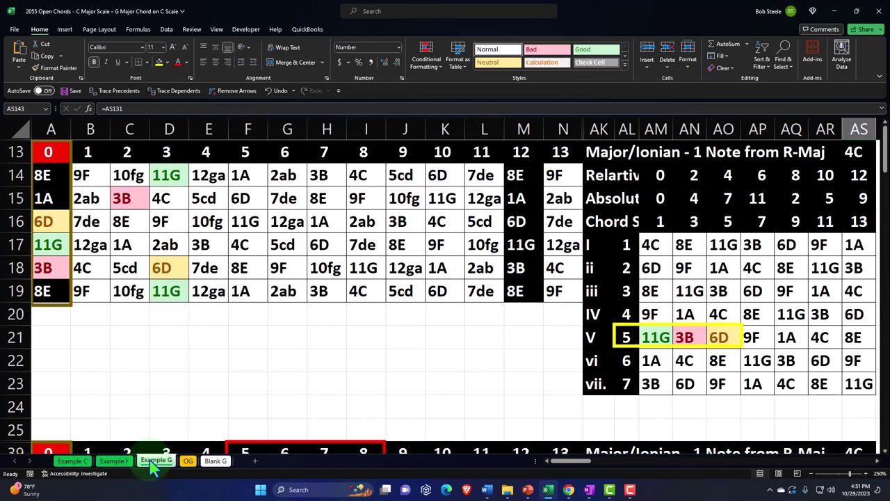
Switch to the Blank G sheet showing the yellow-outlined V chord 11G-3B-6D
{"action": "left_click", "coordinate": [215, 460]}
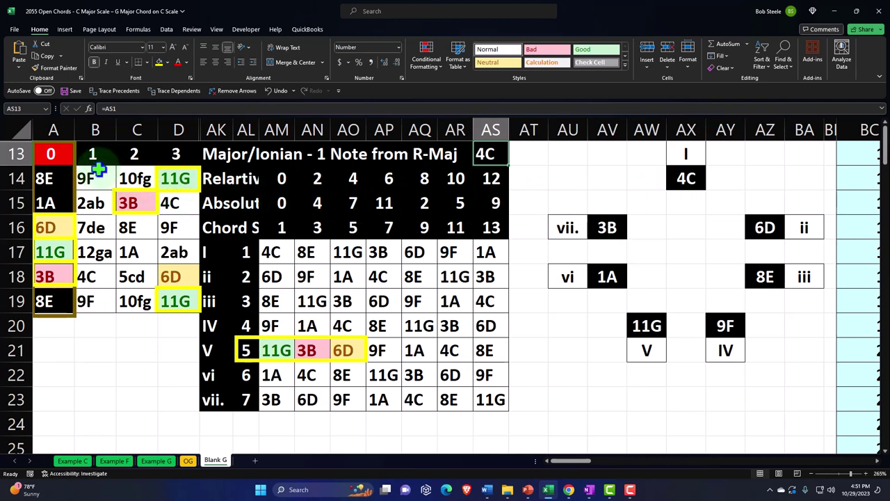
{"action": "left_click", "coordinate": [58, 153]}
{"action": "left_click_drag", "start_coordinate": [58, 154], "coordinate": [171, 299]}
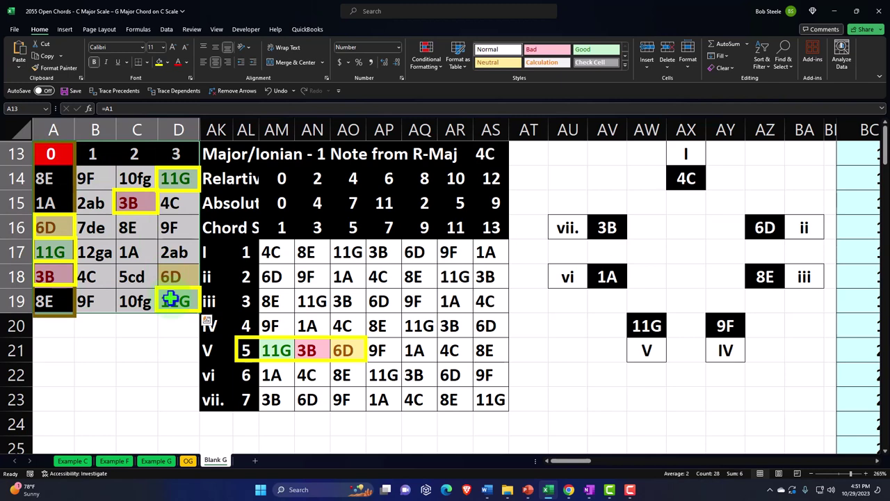
{"action": "left_click", "coordinate": [159, 204]}
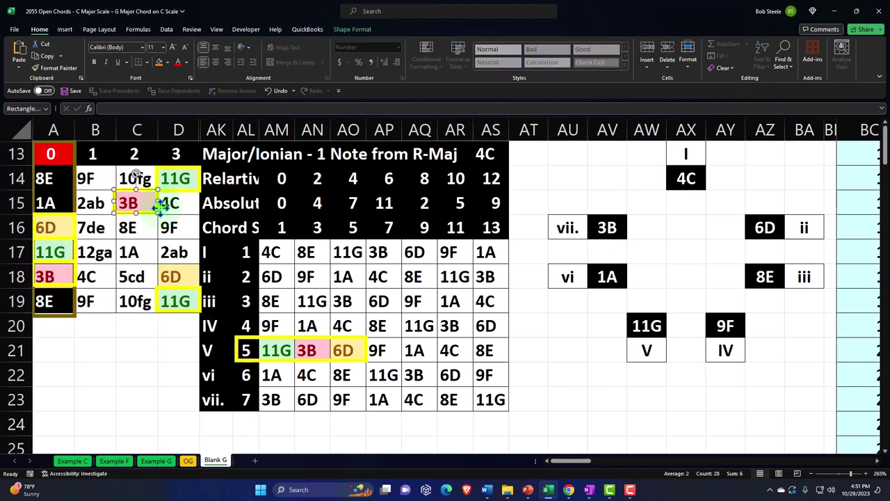
{"action": "left_click", "coordinate": [73, 208]}
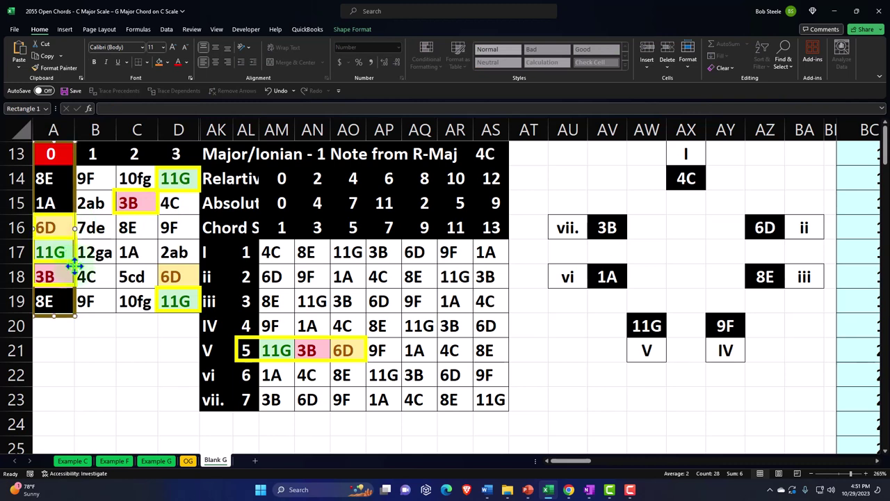
{"action": "left_click", "coordinate": [159, 291]}
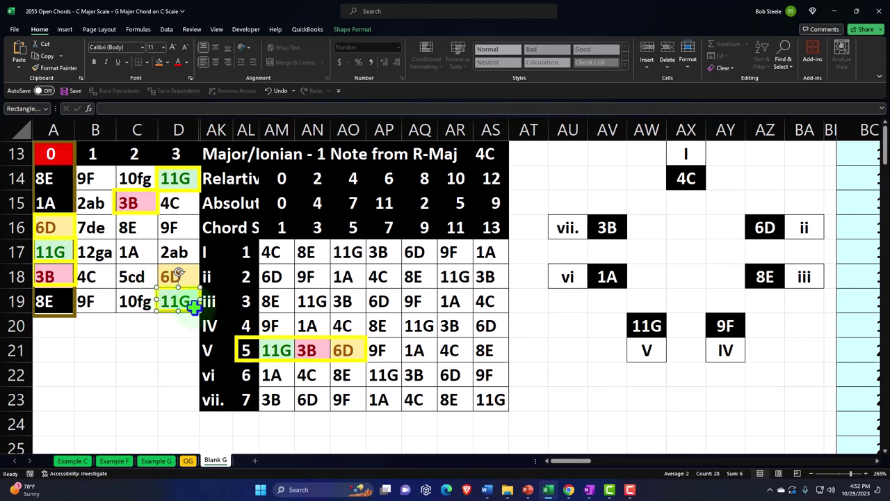
{"action": "left_click", "coordinate": [247, 349]}
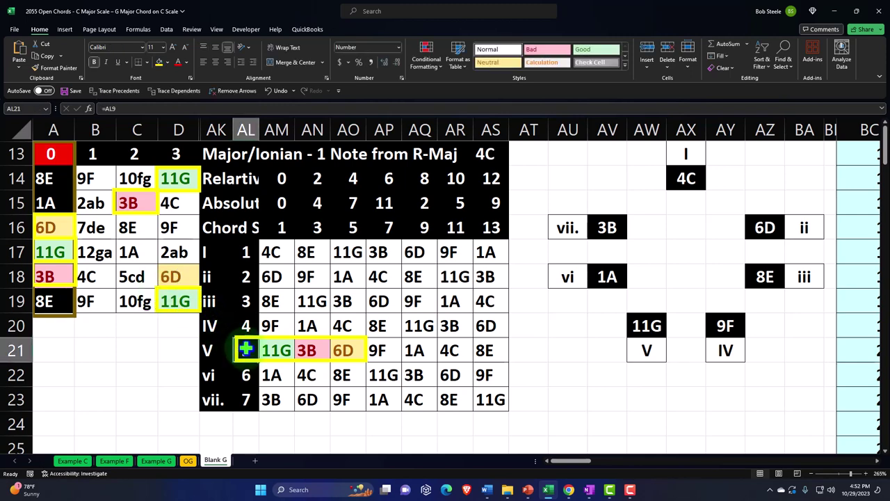
Trace the ii–V row-number formulas and the 11G, 3B, 6D chord-box formulas; select intervals 1, 3, 5
{"action": "left_click", "coordinate": [246, 277]}
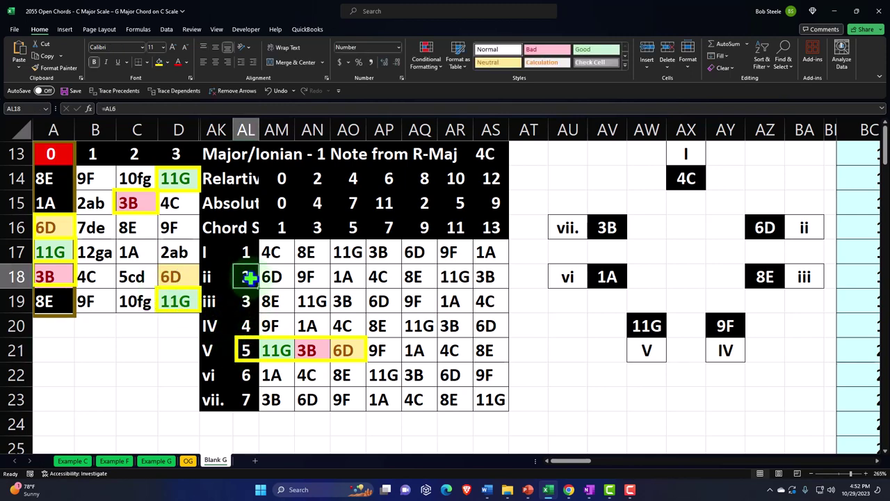
{"action": "left_click", "coordinate": [248, 300]}
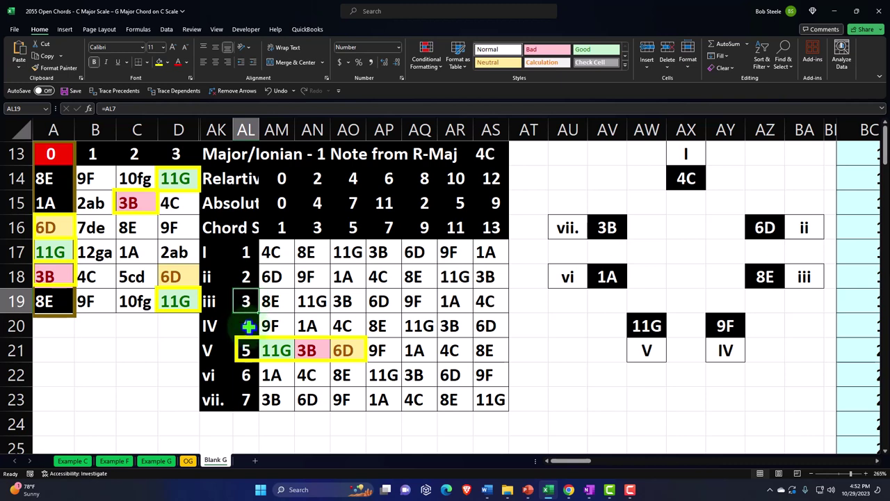
{"action": "left_click", "coordinate": [248, 327]}
{"action": "left_click", "coordinate": [249, 350]}
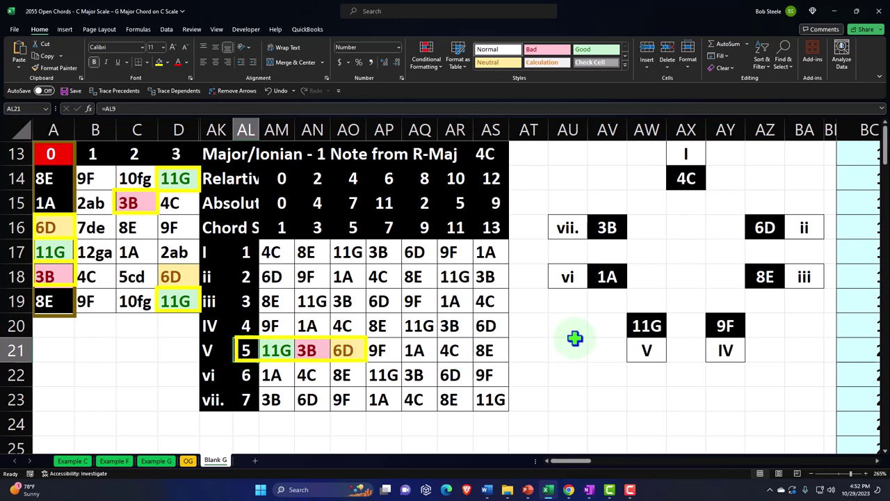
{"action": "left_click", "coordinate": [647, 327]}
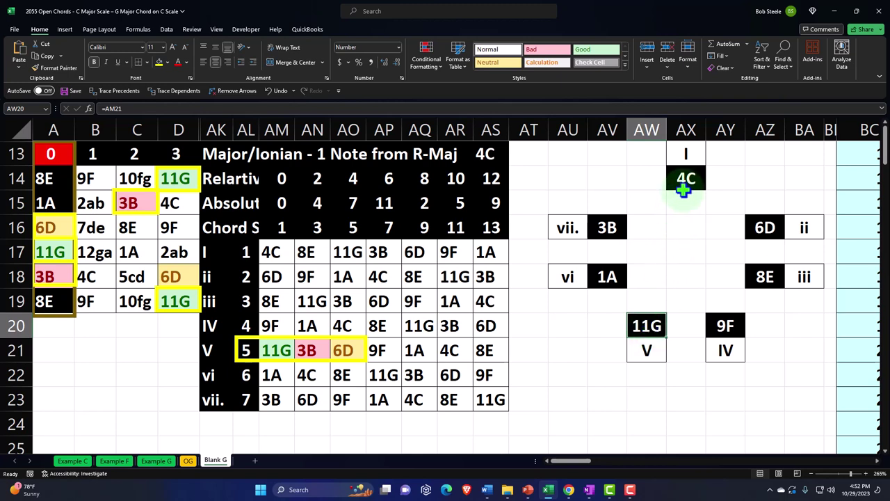
{"action": "left_click", "coordinate": [607, 226]}
{"action": "left_click", "coordinate": [768, 226]}
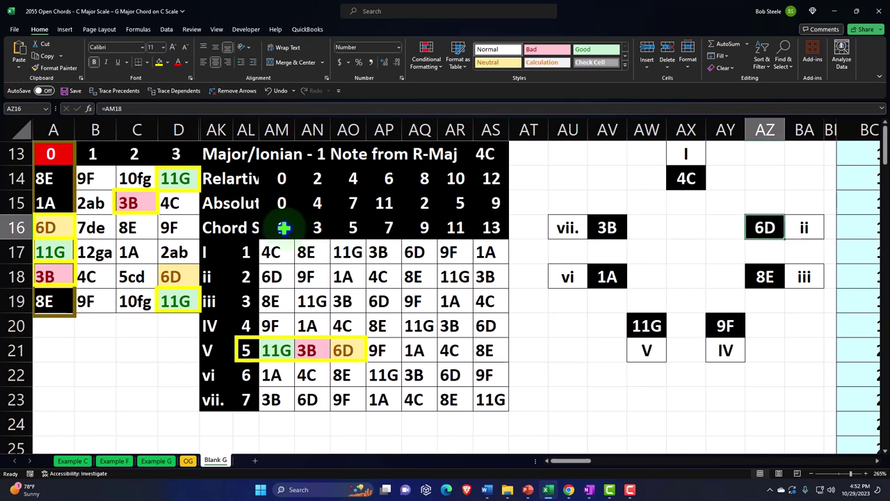
{"action": "left_click_drag", "start_coordinate": [282, 228], "coordinate": [348, 226]}
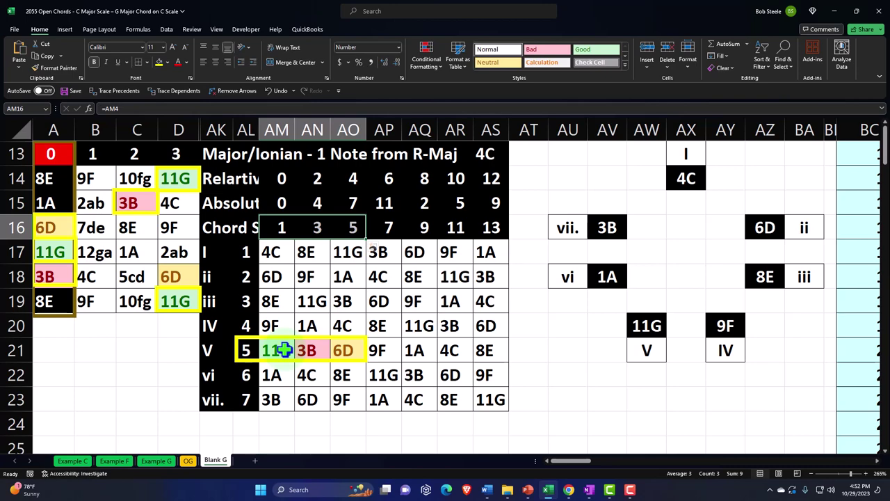
On the OG sheet, set the root note in AG2 to 11
{"action": "left_click", "coordinate": [189, 463]}
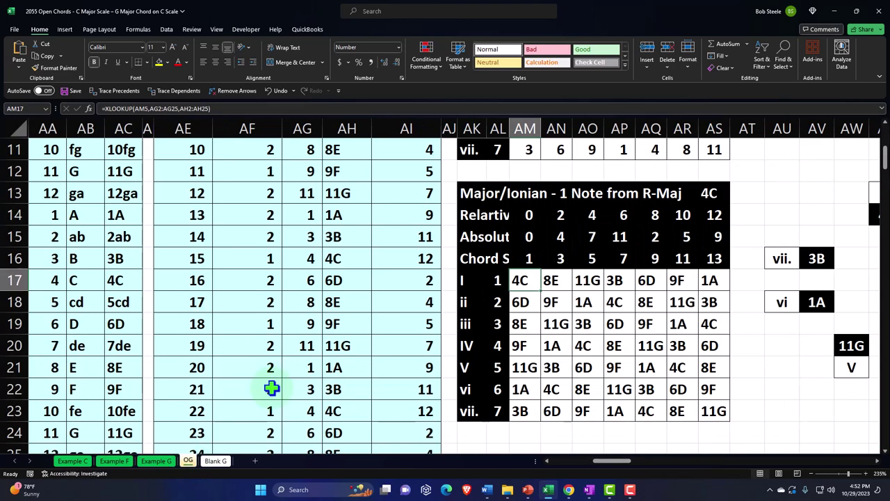
{"action": "scroll", "coordinate": [272, 386], "scroll_direction": "up", "scroll_amount": 4}
{"action": "left_click", "coordinate": [303, 215]}
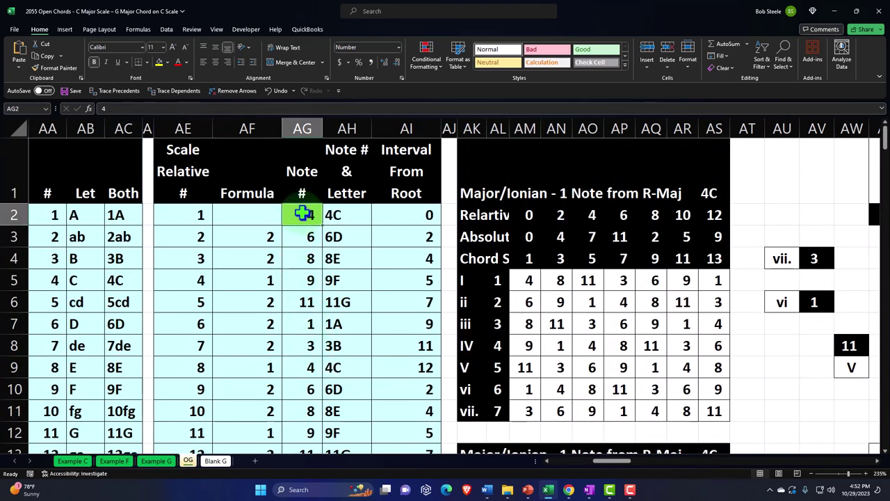
{"action": "type", "text": "11"}
{"action": "key", "text": "Return"}
Check the 11G scale header, highlight I chord notes 11G, 3B, 6D, then return to Blank G
{"action": "scroll", "coordinate": [438, 252], "scroll_direction": "down", "scroll_amount": 3}
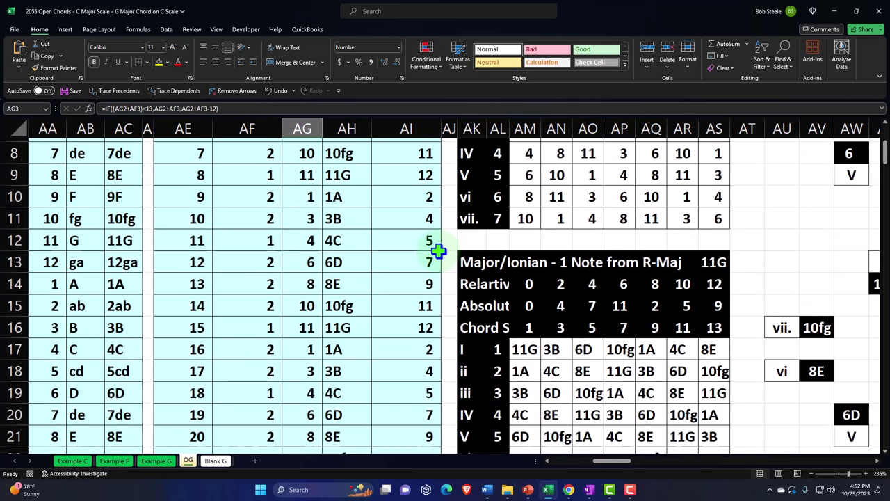
{"action": "left_click", "coordinate": [713, 192]}
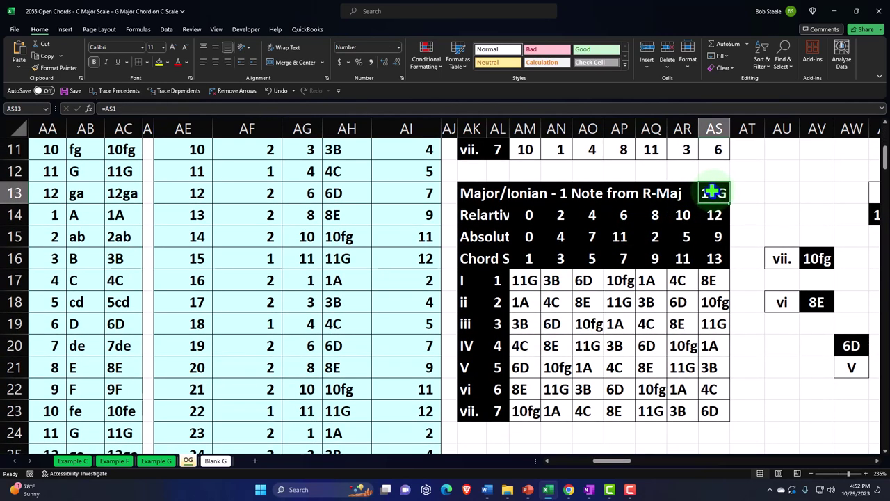
{"action": "left_click_drag", "start_coordinate": [526, 280], "coordinate": [583, 281]}
{"action": "left_click", "coordinate": [521, 281]}
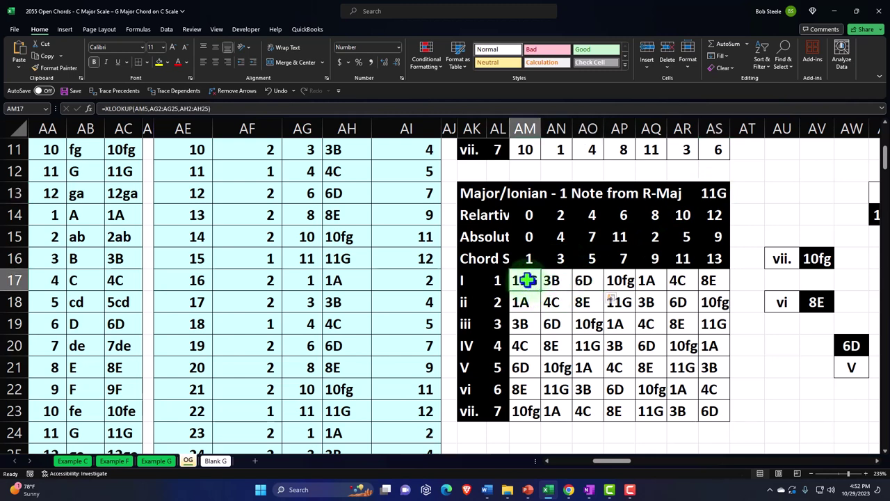
{"action": "left_click", "coordinate": [523, 323], "text": "ctrl"}
{"action": "left_click", "coordinate": [521, 367], "text": "ctrl"}
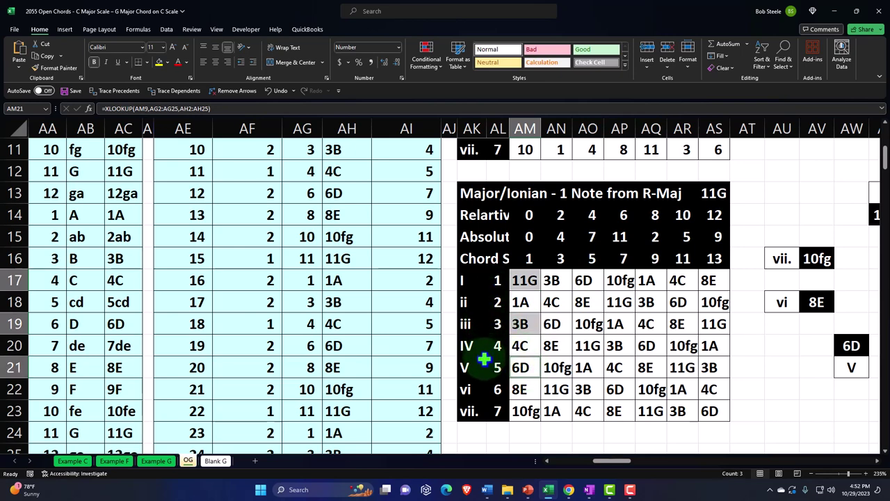
{"action": "left_click", "coordinate": [221, 461]}
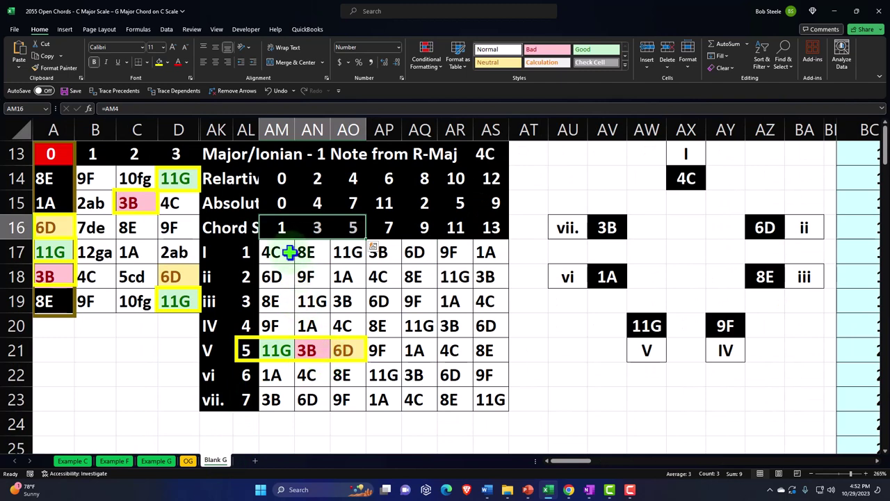
{"action": "left_click", "coordinate": [645, 325]}
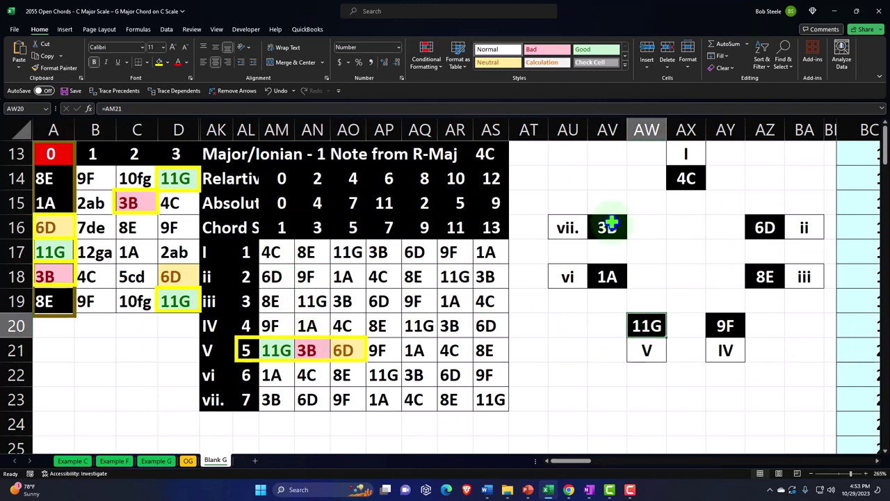
{"action": "left_click", "coordinate": [610, 223]}
{"action": "left_click", "coordinate": [757, 224]}
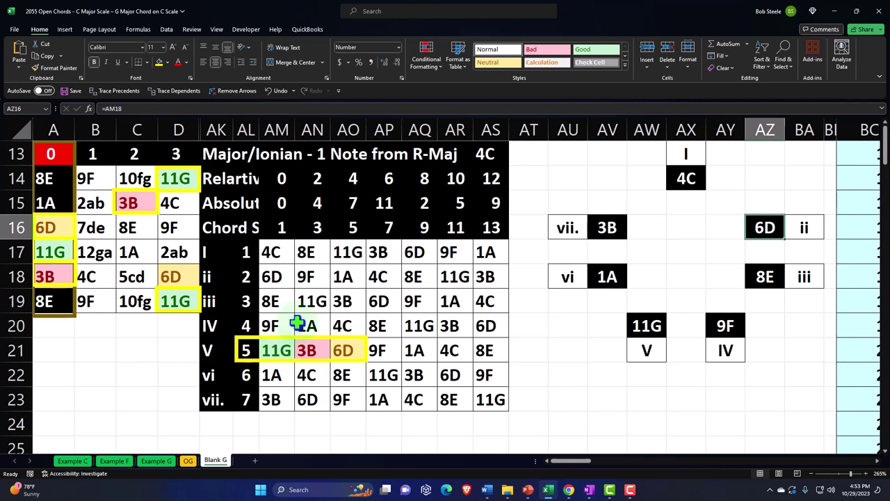
{"action": "left_click", "coordinate": [272, 346]}
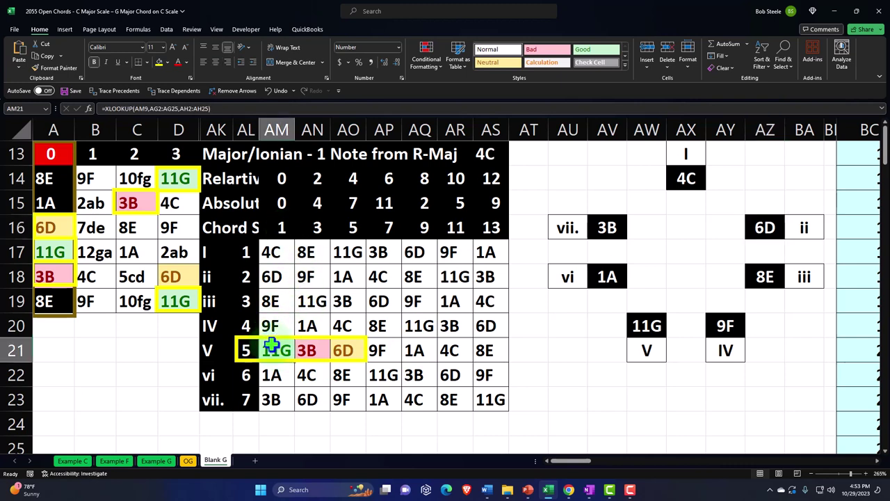
{"action": "left_click", "coordinate": [315, 229]}
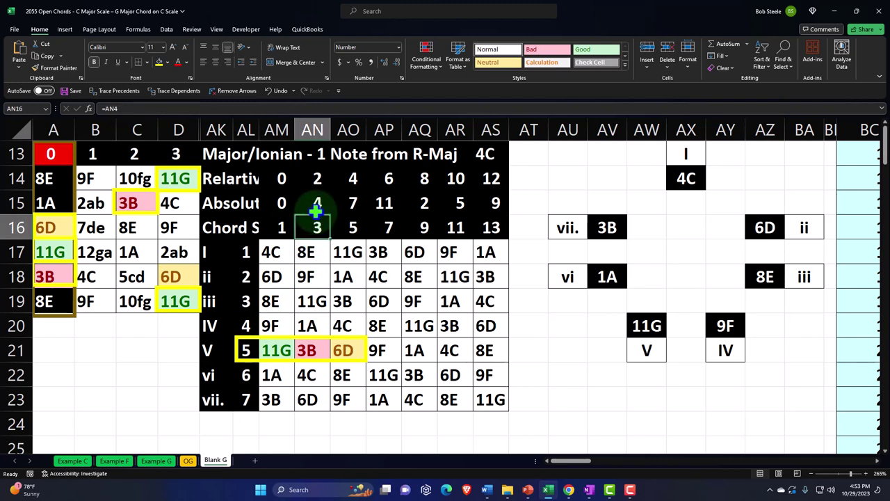
{"action": "left_click", "coordinate": [348, 350]}
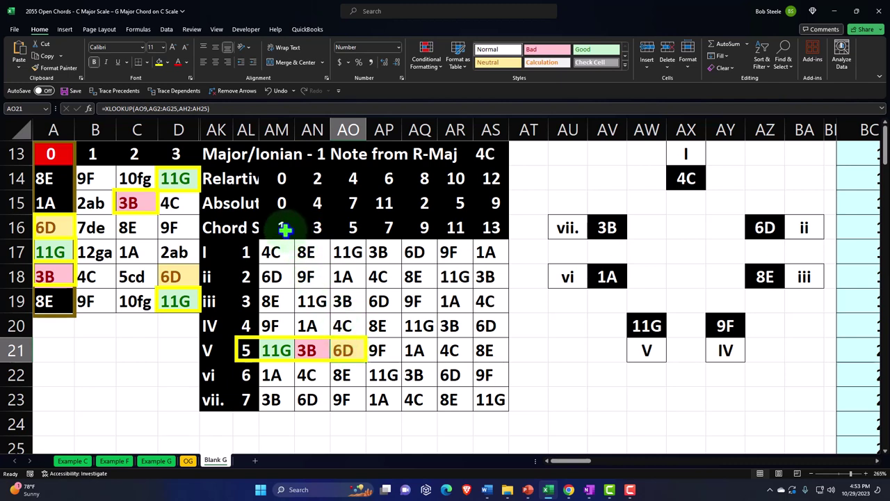
{"action": "left_click_drag", "start_coordinate": [284, 226], "coordinate": [350, 226]}
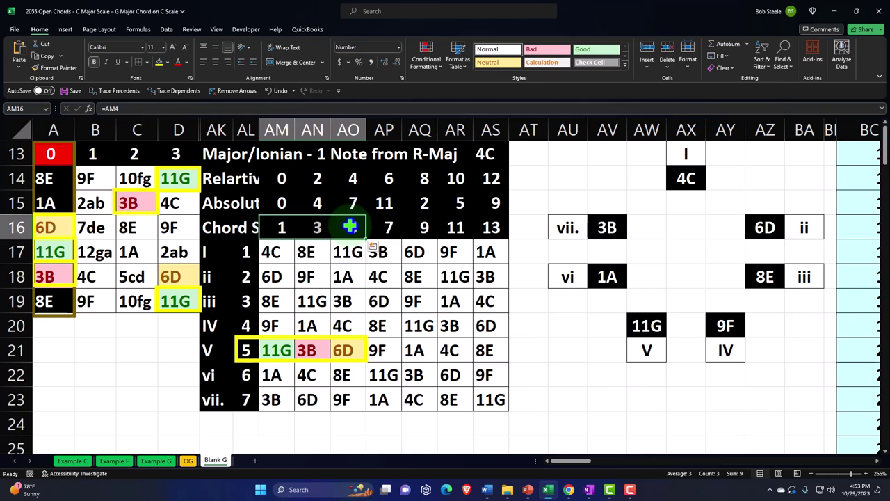
{"action": "left_click", "coordinate": [157, 344]}
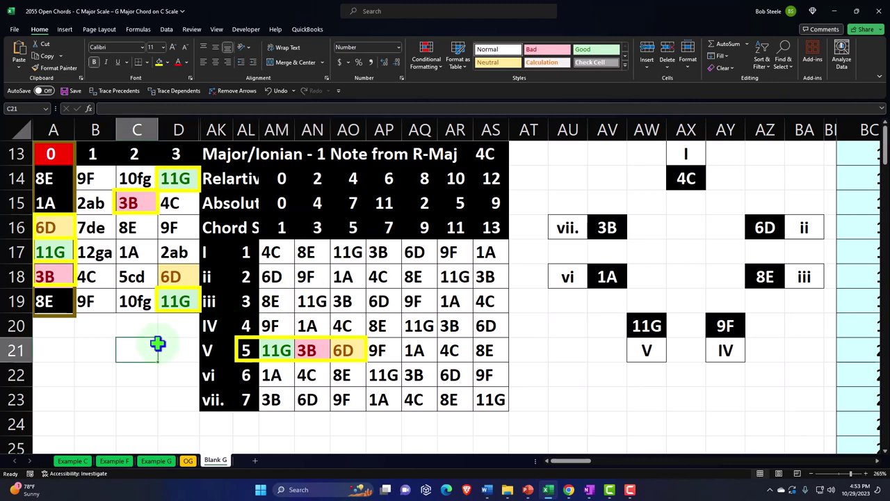
Scroll down to the second fretboard block at rows 39–49, past the blue block at row 65 and back
{"action": "scroll", "coordinate": [157, 343], "scroll_direction": "down", "scroll_amount": 3}
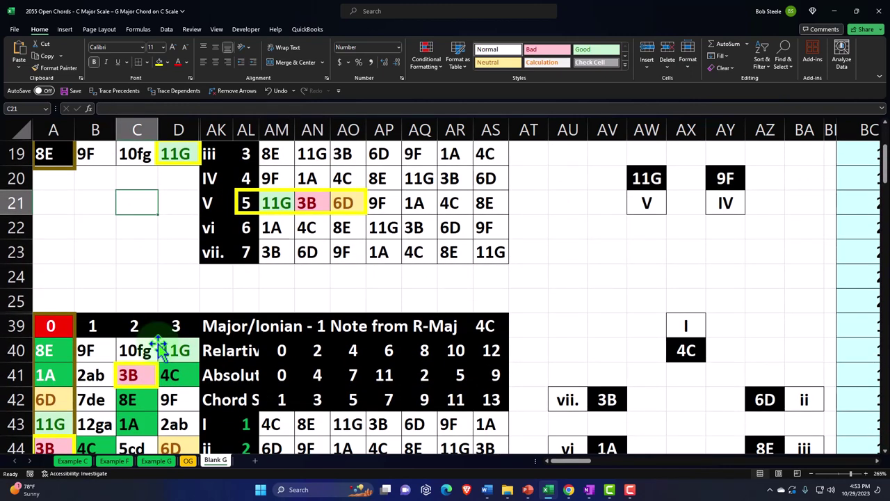
{"action": "scroll", "coordinate": [158, 344], "scroll_direction": "down", "scroll_amount": 1}
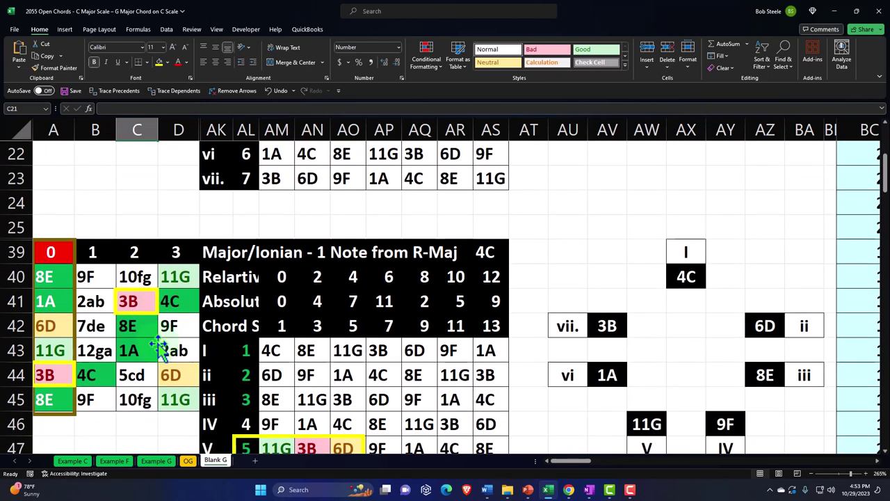
{"action": "scroll", "coordinate": [158, 348], "scroll_direction": "down", "scroll_amount": 1}
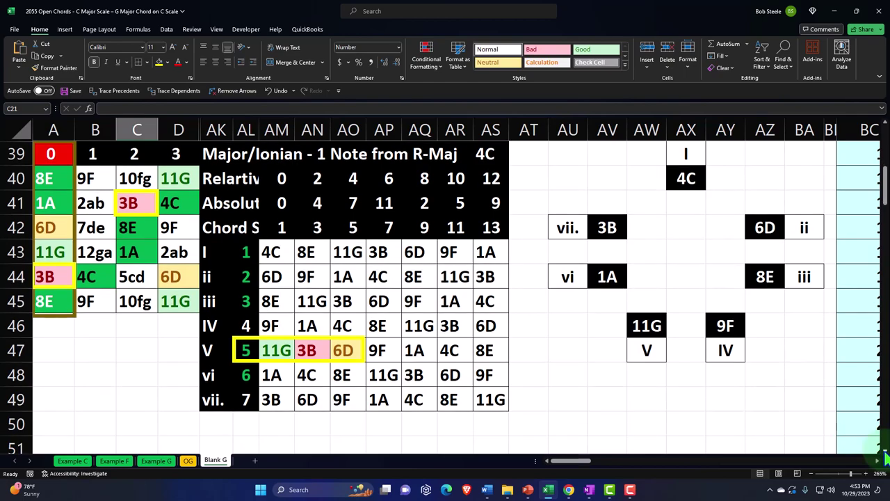
{"action": "scroll", "coordinate": [384, 374], "scroll_direction": "down", "scroll_amount": 3}
{"action": "scroll", "coordinate": [383, 374], "scroll_direction": "down", "scroll_amount": 2}
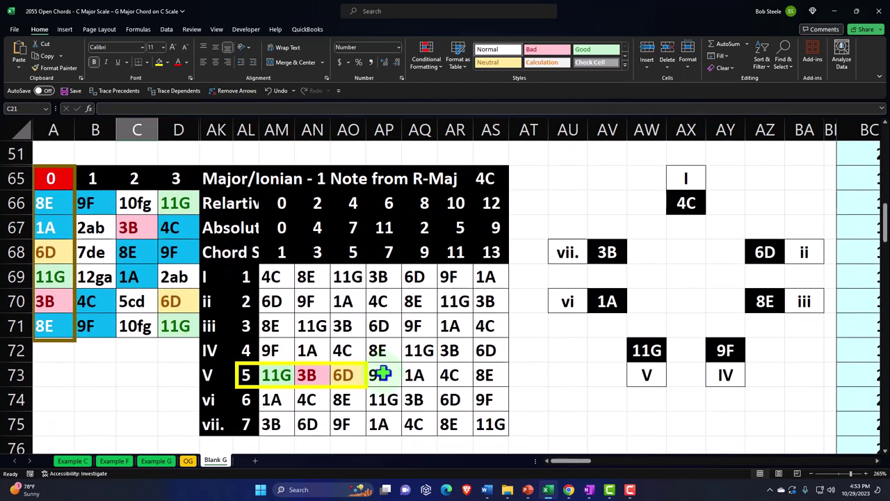
{"action": "scroll", "coordinate": [383, 375], "scroll_direction": "up", "scroll_amount": 4}
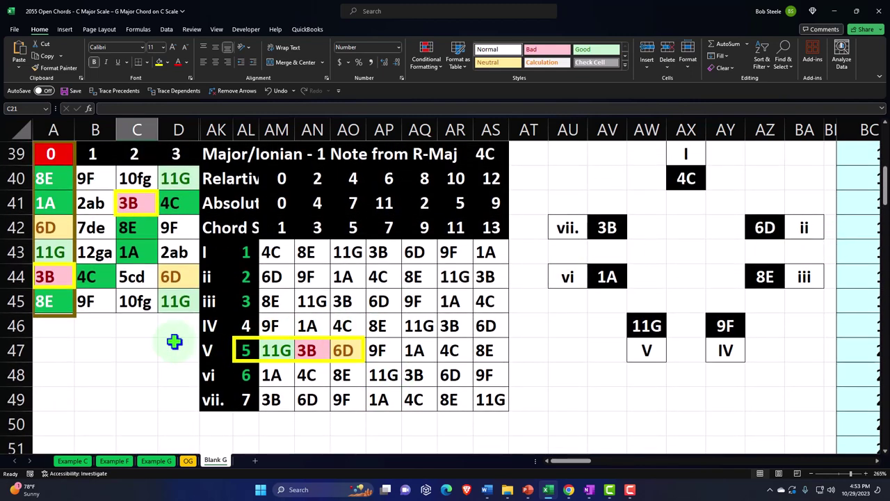
{"action": "left_click", "coordinate": [490, 156]}
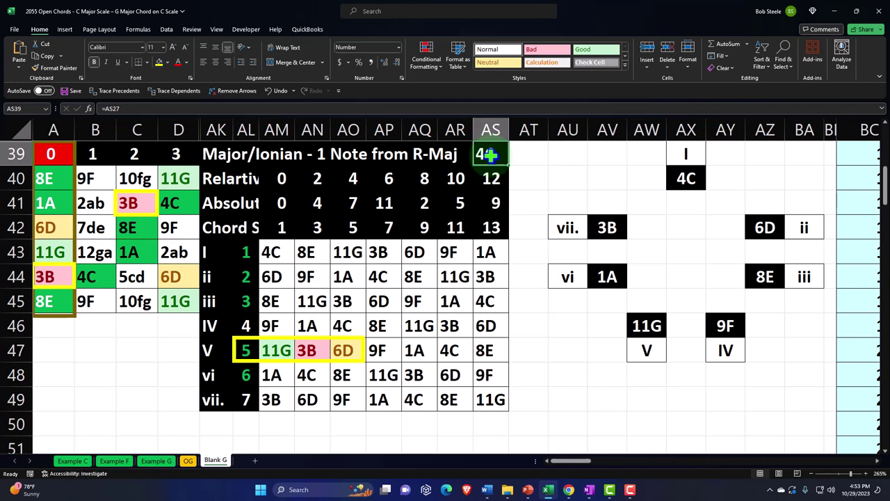
{"action": "left_click", "coordinate": [245, 252]}
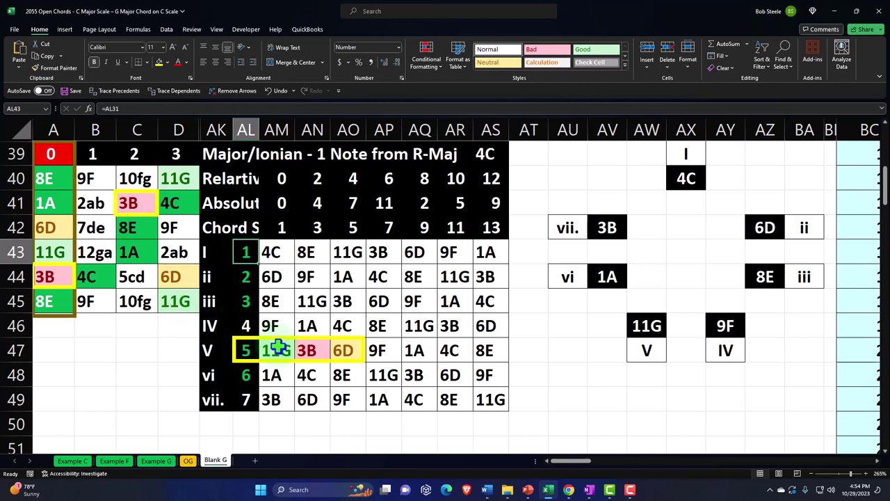
{"action": "left_click_drag", "start_coordinate": [274, 346], "coordinate": [341, 352]}
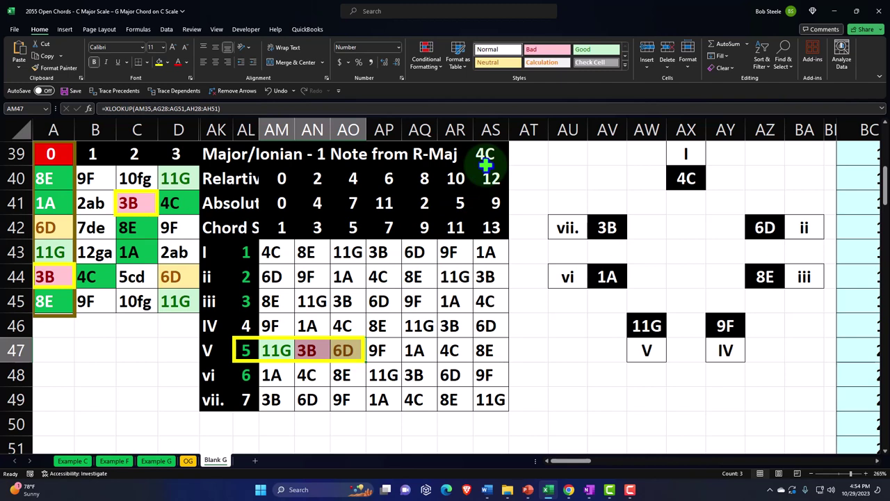
{"action": "left_click", "coordinate": [249, 371]}
{"action": "left_click", "coordinate": [248, 394]}
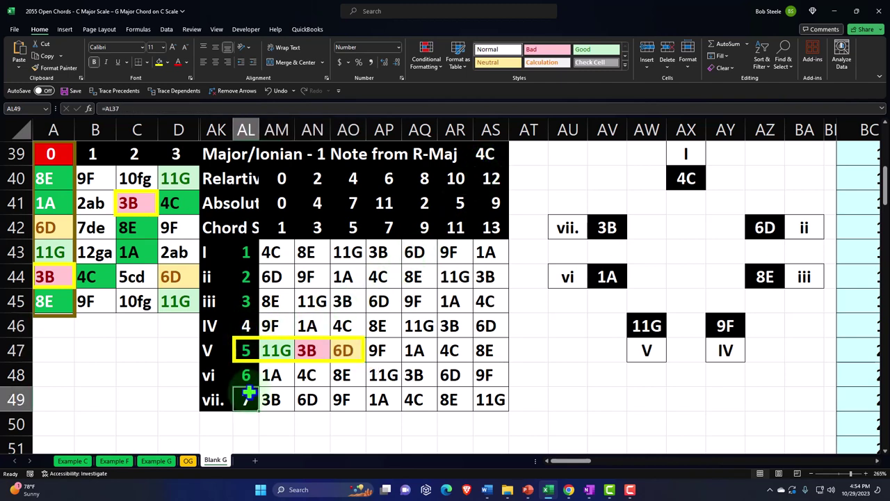
{"action": "left_click", "coordinate": [247, 384]}
{"action": "left_click", "coordinate": [46, 179]}
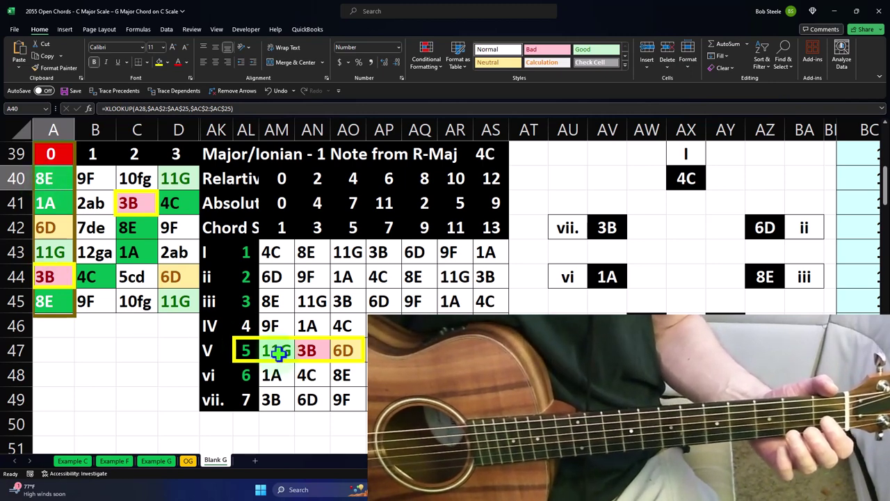
Review the V chord notes, the 3B note formulas and chord numbers 1 to 7
{"action": "left_click_drag", "start_coordinate": [271, 350], "coordinate": [342, 353]}
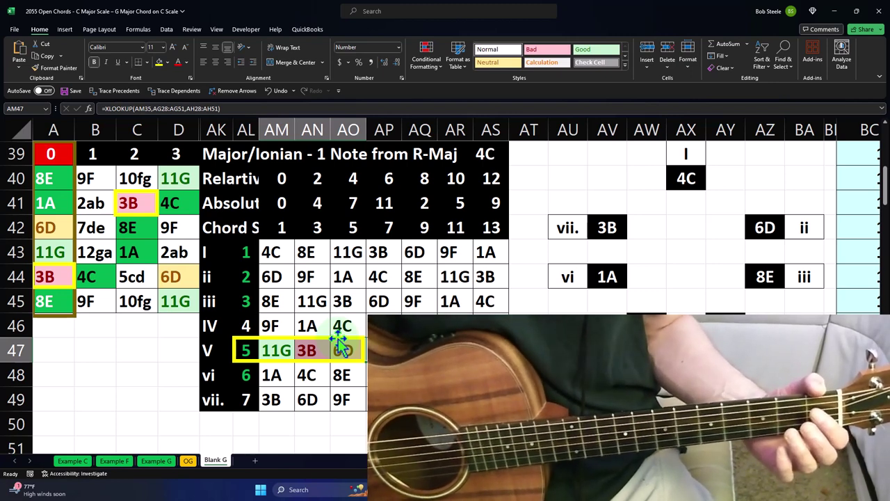
{"action": "left_click", "coordinate": [128, 203]}
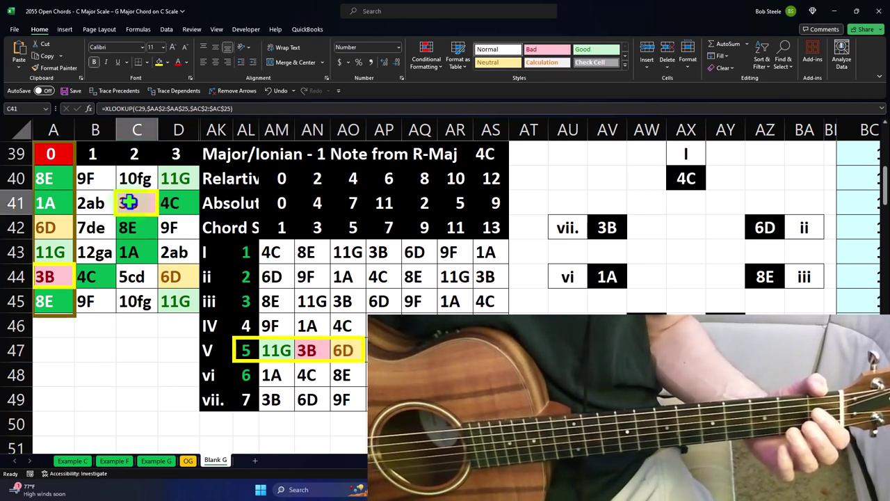
{"action": "left_click", "coordinate": [62, 275]}
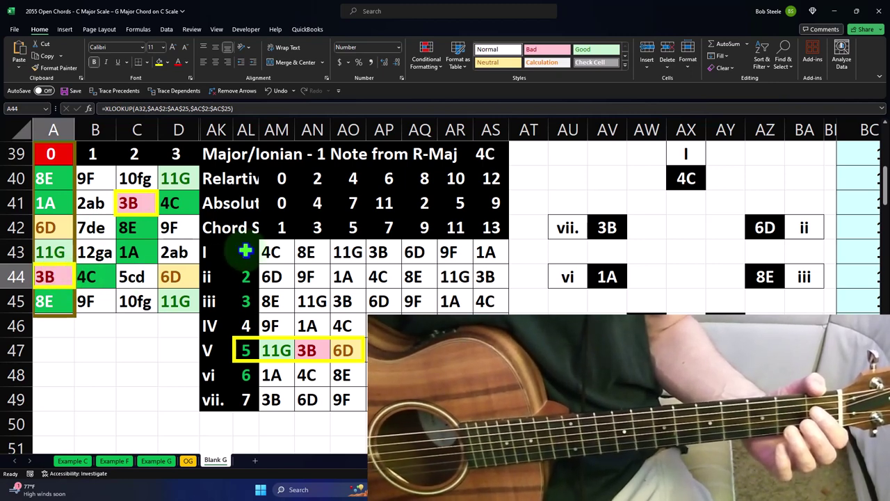
{"action": "left_click_drag", "start_coordinate": [246, 252], "coordinate": [249, 295]}
{"action": "left_click_drag", "start_coordinate": [244, 347], "coordinate": [245, 372]}
{"action": "left_click", "coordinate": [134, 201]}
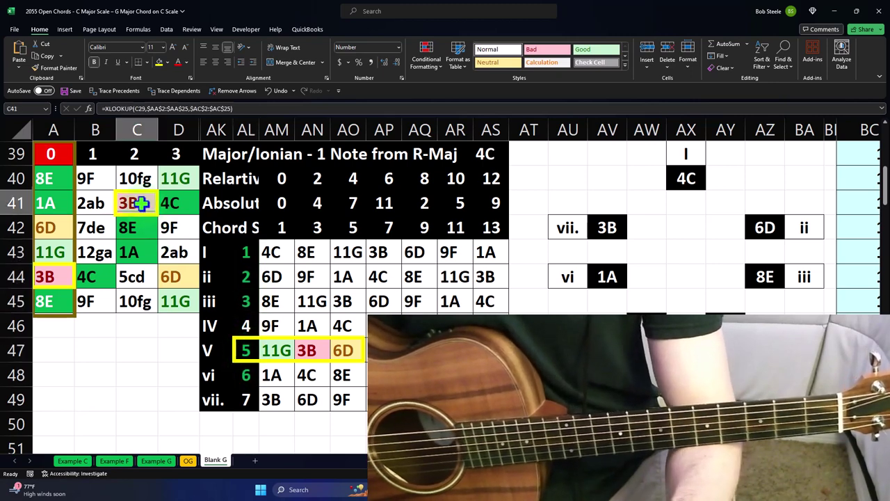
{"action": "left_click", "coordinate": [245, 402]}
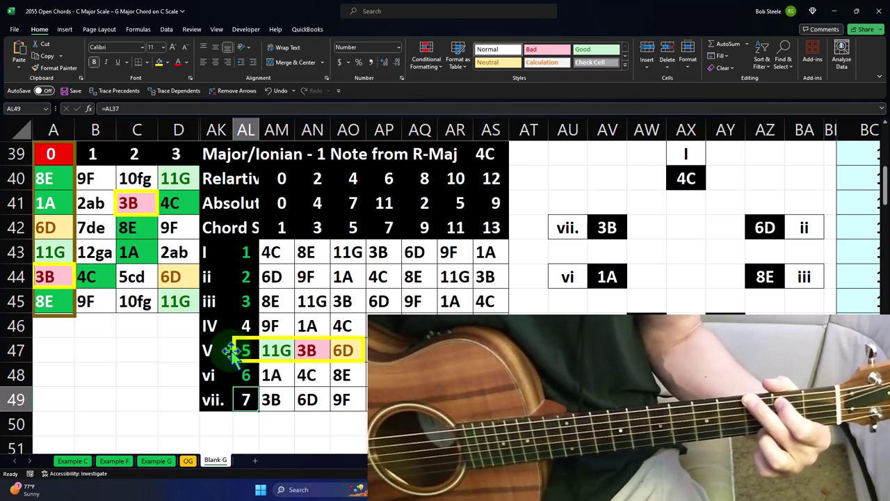
Ctrl-drag a copy of the yellow V-chord box to just below the green fretboard block
{"action": "left_click_drag", "start_coordinate": [287, 352], "coordinate": [336, 356]}
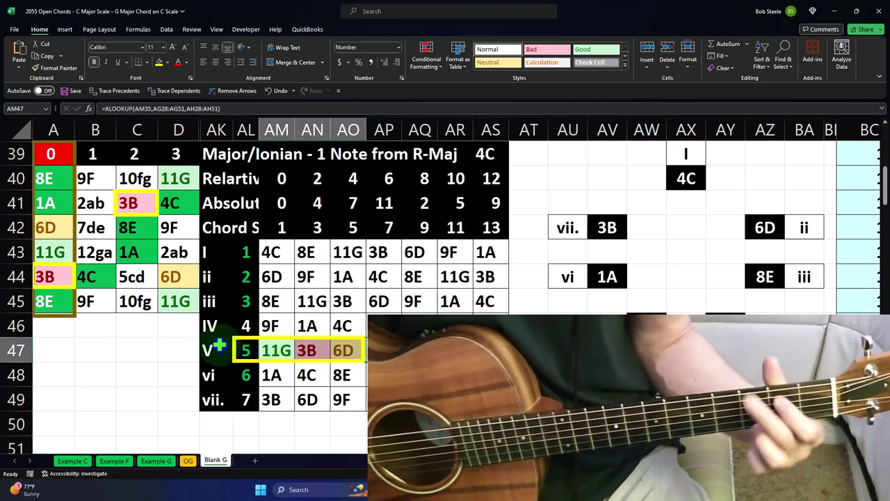
{"action": "left_click", "coordinate": [245, 358]}
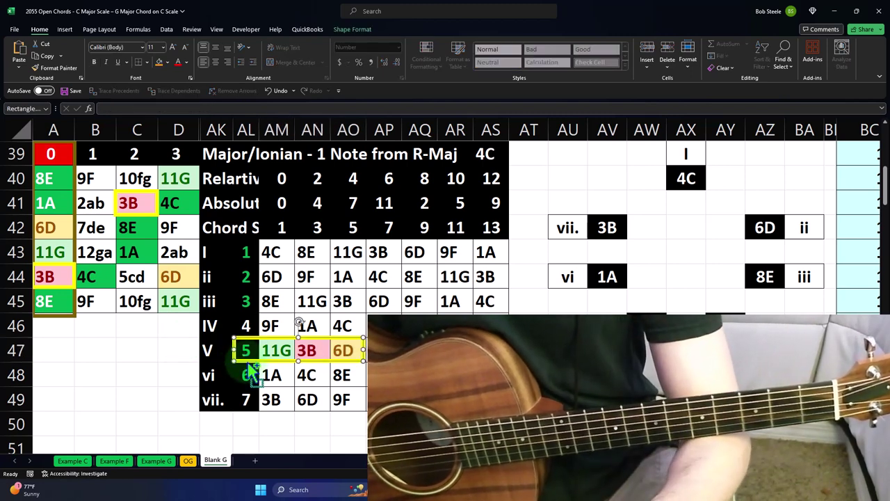
{"action": "left_click_drag", "start_coordinate": [245, 357], "coordinate": [117, 347]}
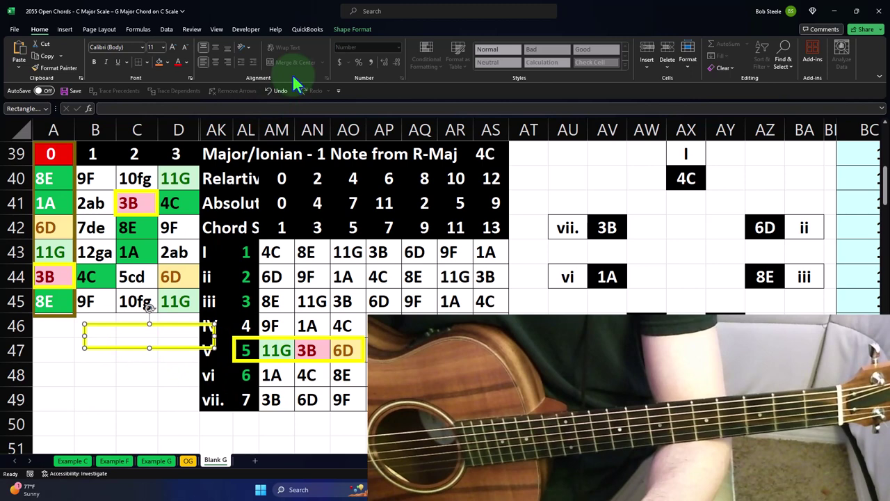
{"action": "left_click", "coordinate": [345, 31]}
Give the copied box a red outline and fit it over A40:D41, frets 0 to 3
{"action": "left_click", "coordinate": [357, 59]}
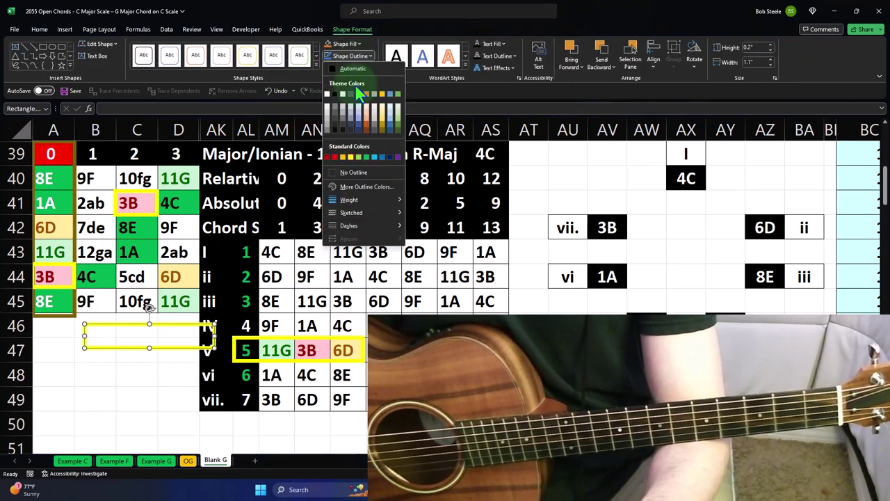
{"action": "left_click", "coordinate": [341, 157]}
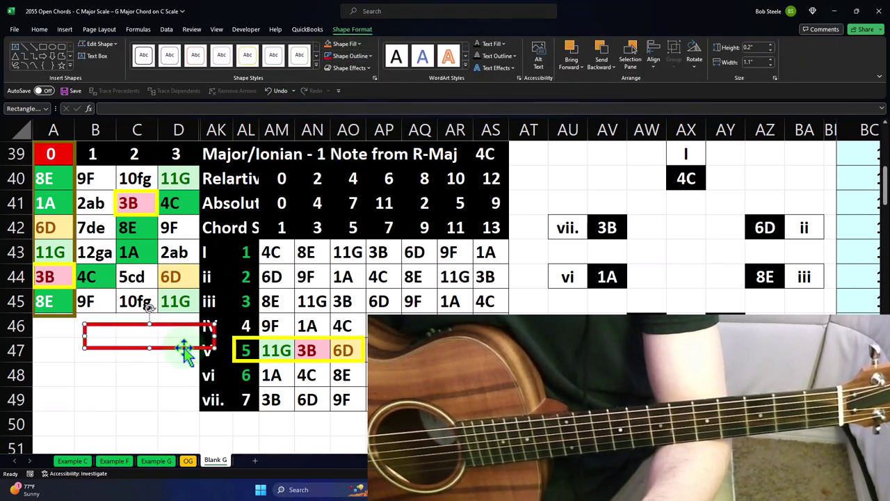
{"action": "left_click_drag", "start_coordinate": [184, 345], "coordinate": [200, 221]}
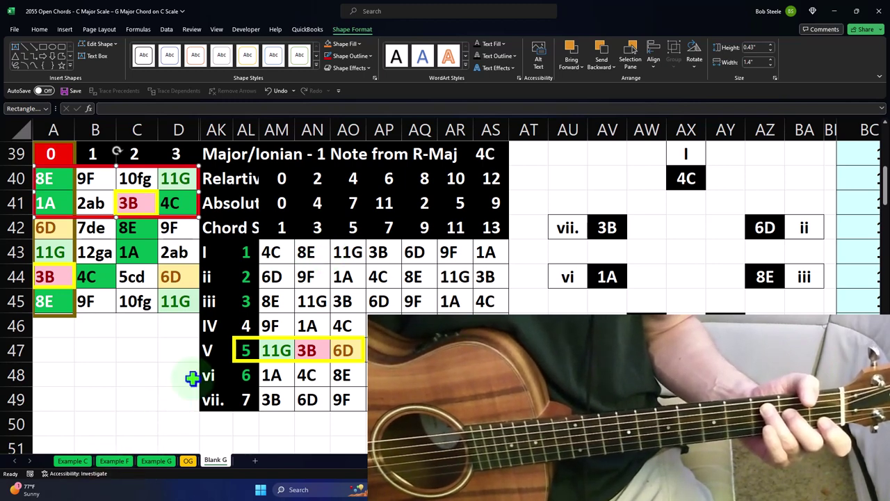
{"action": "left_click", "coordinate": [280, 251]}
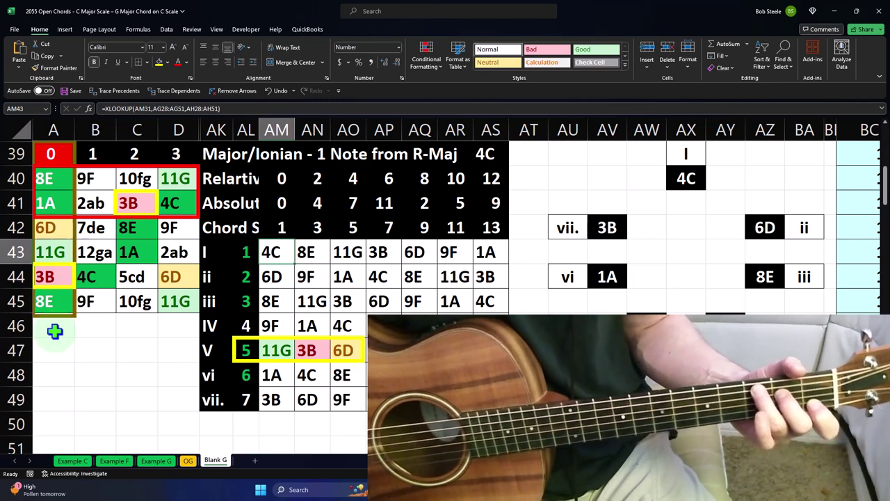
Copy the outline from the 3B note in C41 onto the 11G note in D40
{"action": "scroll", "coordinate": [98, 306], "scroll_direction": "up", "scroll_amount": 9}
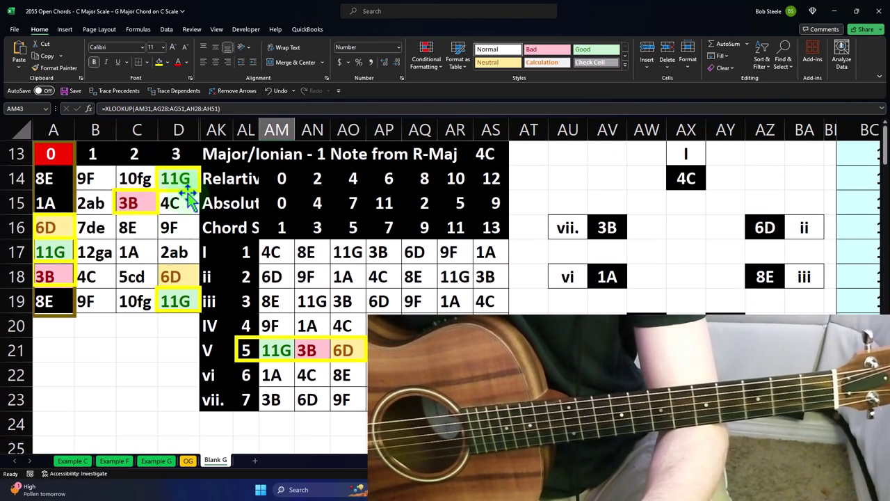
{"action": "scroll", "coordinate": [148, 435], "scroll_direction": "down", "scroll_amount": 9}
{"action": "left_click", "coordinate": [159, 227]}
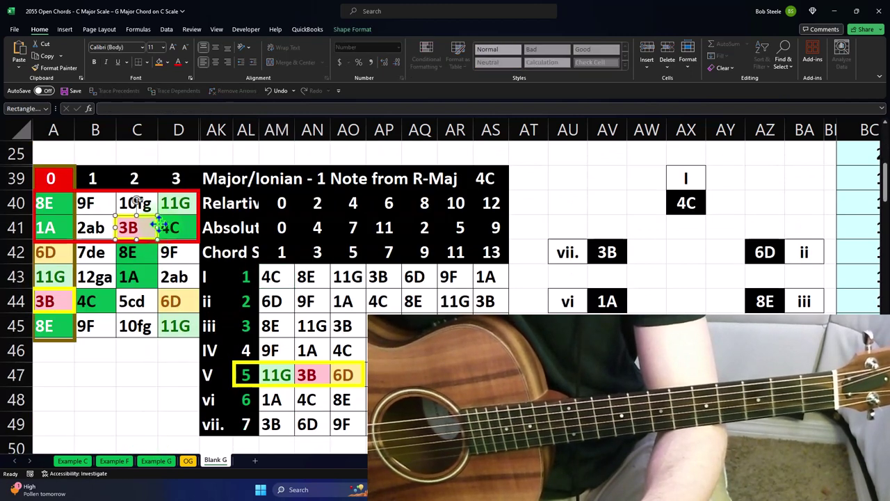
{"action": "mouse_move", "coordinate": [159, 227]}
{"action": "left_mouse_down"}
{"action": "mouse_move", "coordinate": [174, 233]}
{"action": "mouse_move", "coordinate": [177, 255]}
{"action": "mouse_move", "coordinate": [191, 209]}
{"action": "mouse_move", "coordinate": [199, 213]}
{"action": "mouse_move", "coordinate": [190, 233]}
{"action": "mouse_move", "coordinate": [69, 254]}
{"action": "mouse_move", "coordinate": [46, 268]}
{"action": "mouse_move", "coordinate": [60, 274]}
{"action": "mouse_move", "coordinate": [79, 258]}
{"action": "mouse_move", "coordinate": [98, 275]}
{"action": "mouse_move", "coordinate": [70, 287]}
{"action": "mouse_move", "coordinate": [78, 306]}
{"action": "mouse_move", "coordinate": [128, 338]}
{"action": "mouse_move", "coordinate": [188, 337]}
{"action": "mouse_move", "coordinate": [167, 231]}
{"action": "mouse_move", "coordinate": [158, 228]}
{"action": "left_mouse_up"}
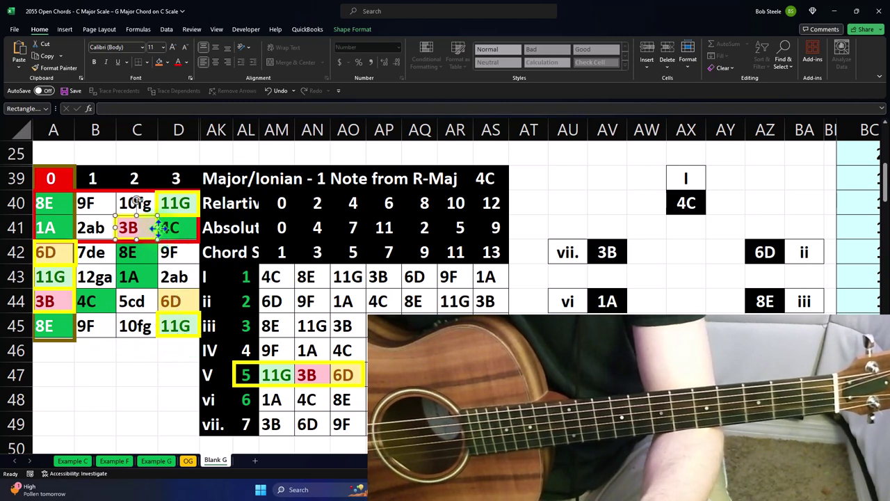
Ctrl-drag a copy of the yellow note outline onto the 6D note in D44
{"action": "left_click", "coordinate": [352, 29]}
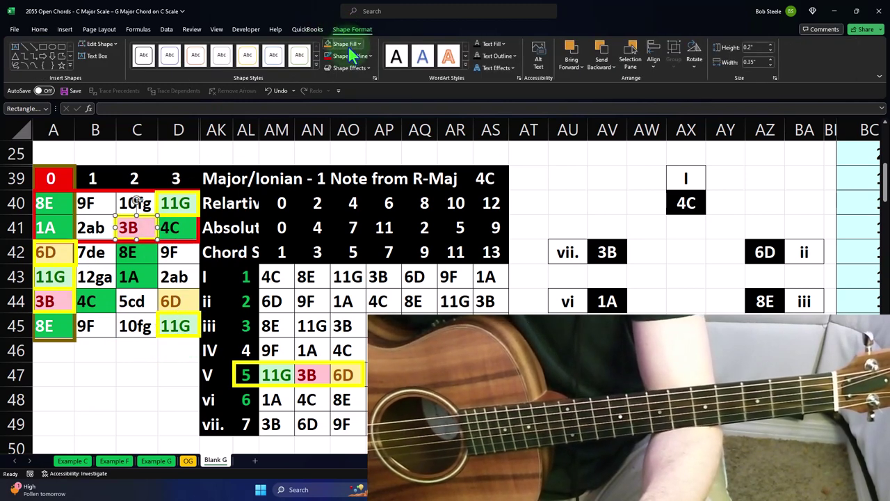
{"action": "left_click", "coordinate": [348, 45]}
{"action": "left_click", "coordinate": [351, 56]}
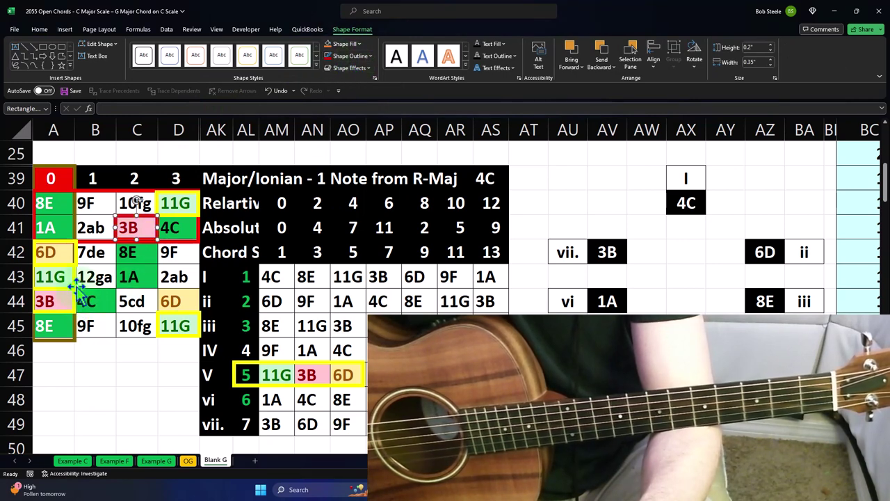
{"action": "left_click", "coordinate": [52, 275]}
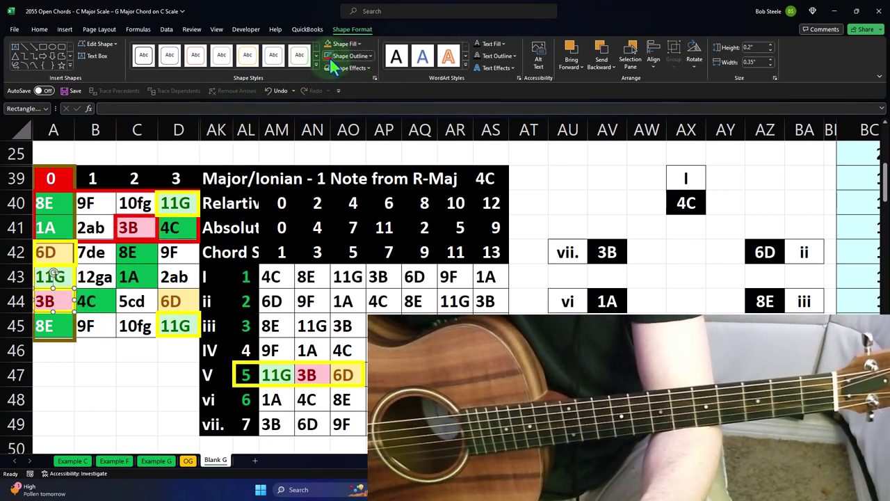
{"action": "left_click", "coordinate": [188, 376]}
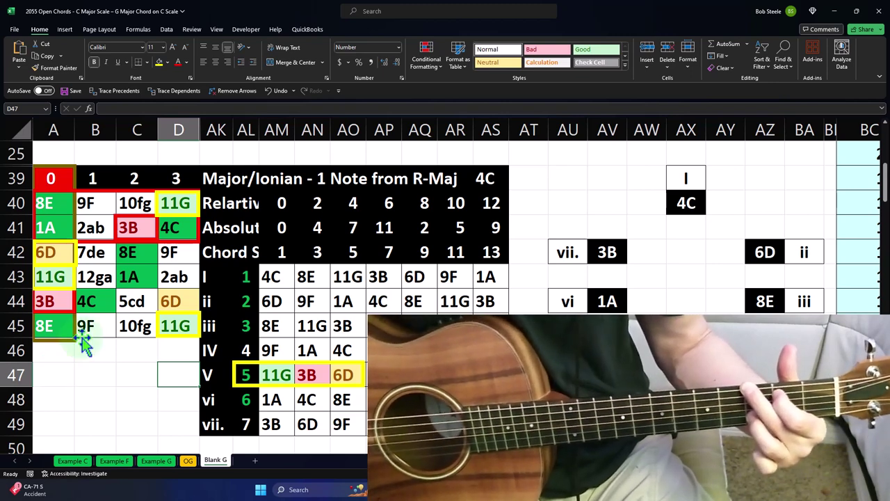
{"action": "left_click_drag", "start_coordinate": [174, 309], "coordinate": [39, 313]}
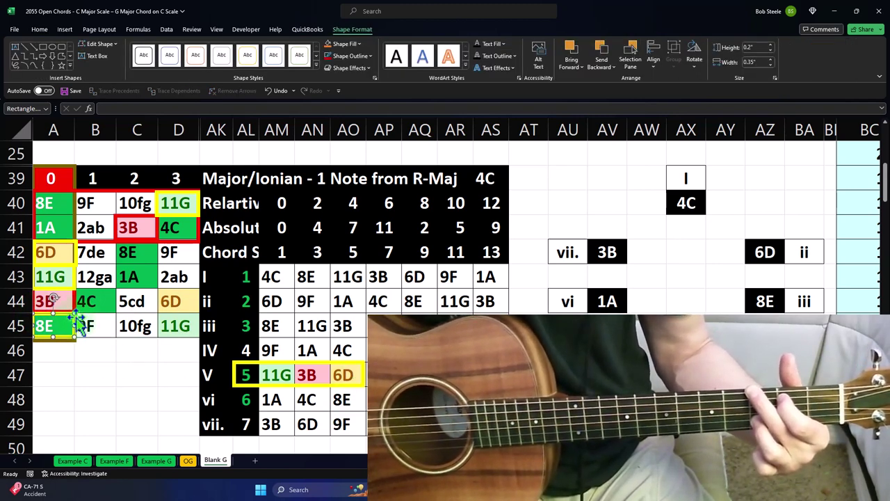
{"action": "left_click_drag", "start_coordinate": [78, 322], "coordinate": [203, 299]}
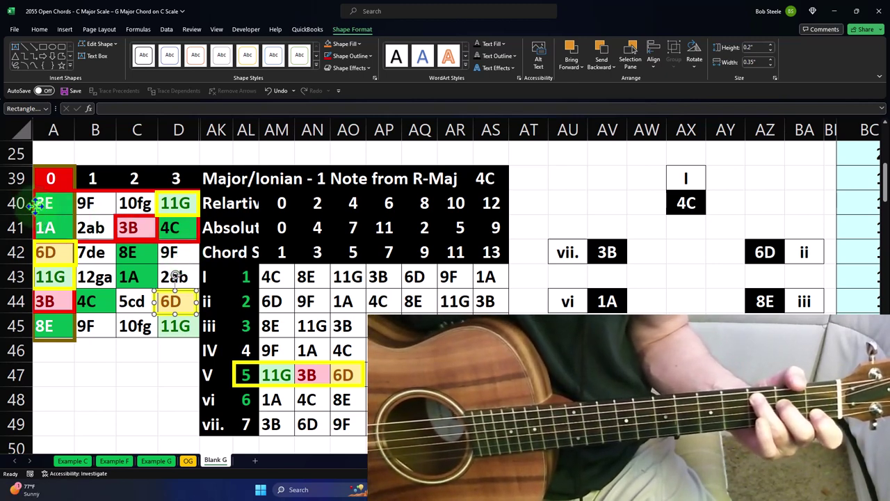
Narrow and lower the red chord box so it frames 3B, 8E and 1A in C41:C43
{"action": "left_click", "coordinate": [34, 215]}
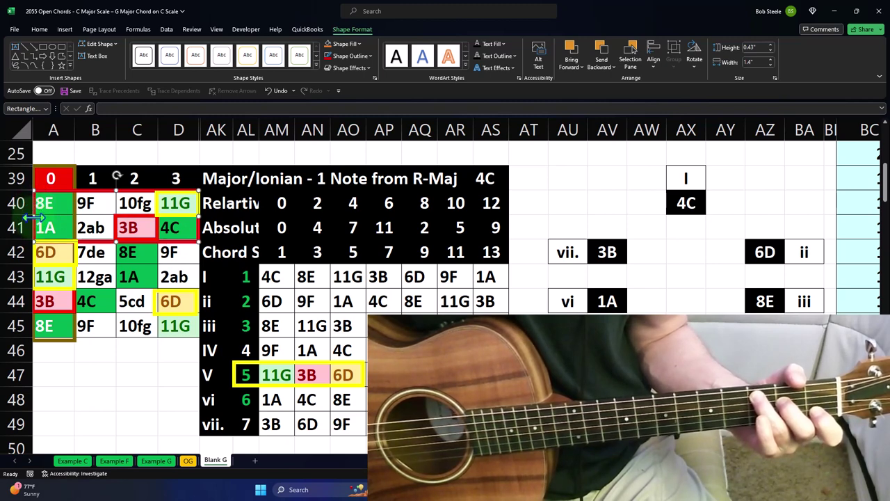
{"action": "left_click_drag", "start_coordinate": [33, 216], "coordinate": [114, 217]}
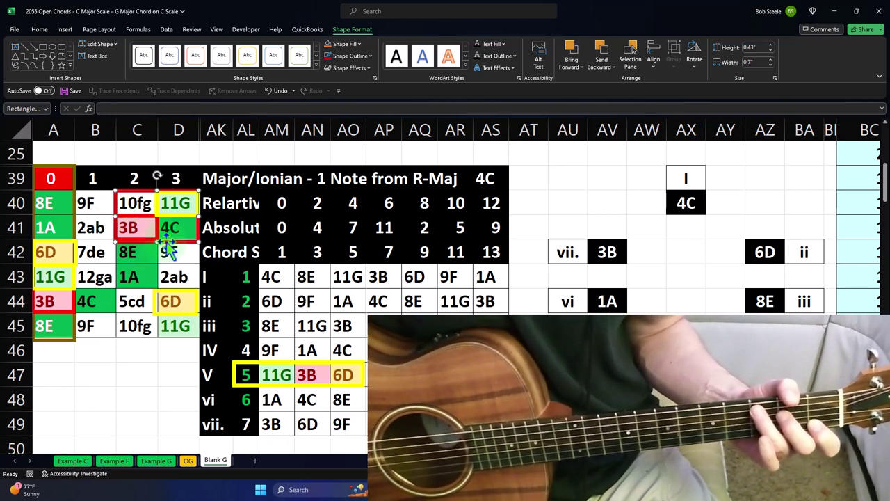
{"action": "left_click_drag", "start_coordinate": [167, 242], "coordinate": [157, 288]}
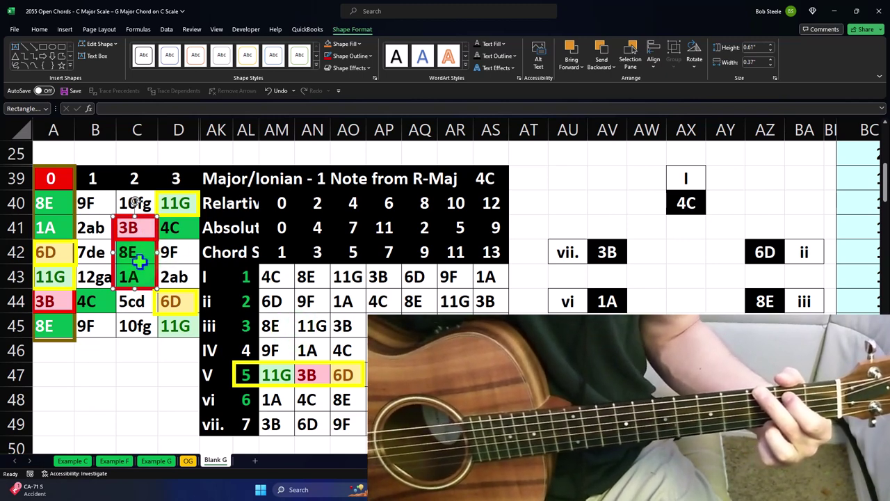
{"action": "left_click", "coordinate": [275, 374]}
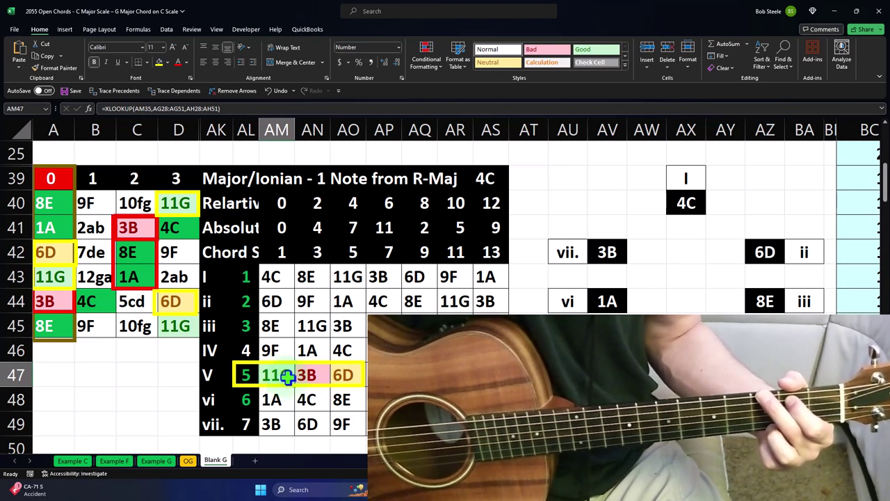
{"action": "left_click", "coordinate": [414, 204]}
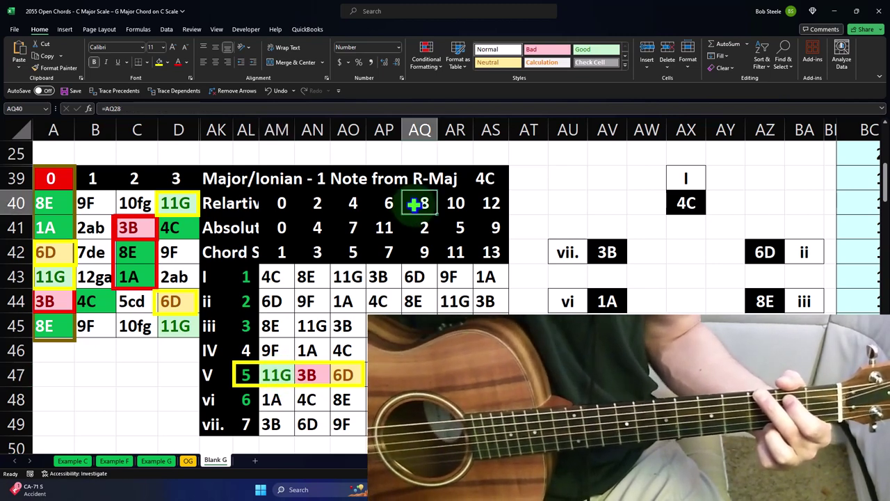
{"action": "key", "text": "Right"}
{"action": "key", "text": "Right"}
{"action": "key", "text": "Right"}
{"action": "key", "text": "Right"}
{"action": "key", "text": "Right"}
{"action": "key", "text": "Right"}
{"action": "key", "text": "Right"}
{"action": "key", "text": "Right"}
{"action": "key", "text": "Right"}
{"action": "key", "text": "Right"}
{"action": "key", "text": "Right"}
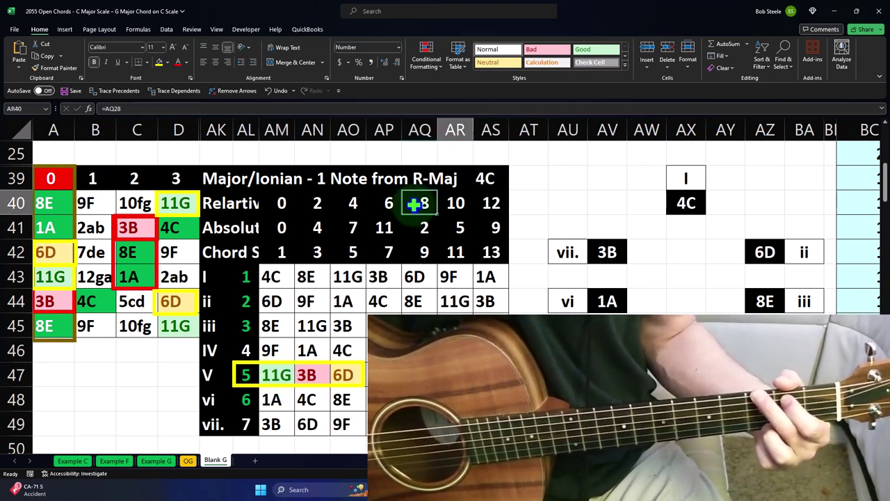
{"action": "key", "text": "Right"}
{"action": "key", "text": "Right"}
{"action": "key", "text": "Right"}
{"action": "key", "text": "Right"}
{"action": "key", "text": "Right"}
{"action": "key", "text": "Right"}
{"action": "key", "text": "Right"}
{"action": "key", "text": "Right"}
{"action": "key", "text": "Right"}
{"action": "key", "text": "Right"}
{"action": "key", "text": "Right"}
{"action": "key", "text": "Right"}
{"action": "key", "text": "Right"}
{"action": "key", "text": "Right"}
{"action": "key", "text": "Right"}
{"action": "key", "text": "Right"}
{"action": "key", "text": "Right"}
{"action": "key", "text": "Right"}
{"action": "key", "text": "Right"}
{"action": "key", "text": "Right"}
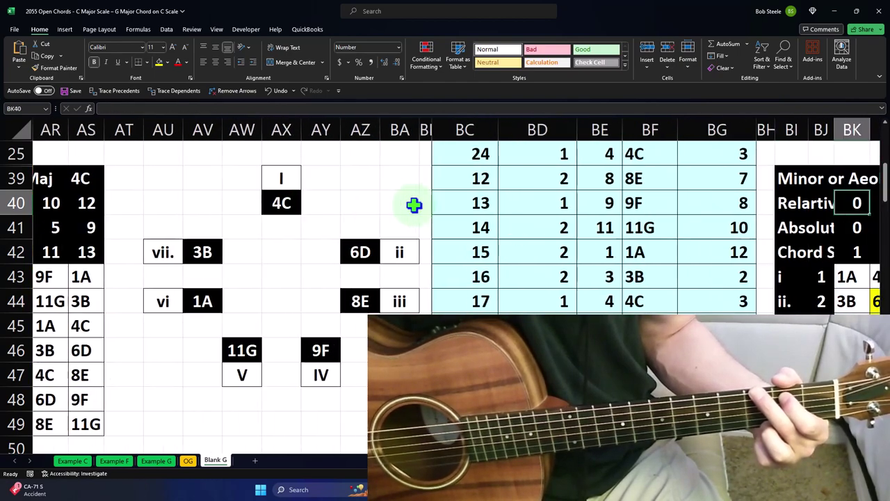
{"action": "key", "text": "Right"}
{"action": "key", "text": "Right"}
{"action": "key", "text": "Right"}
{"action": "key", "text": "Right"}
{"action": "key", "text": "Right"}
{"action": "key", "text": "Right"}
{"action": "key", "text": "Right"}
{"action": "key", "text": "Right"}
{"action": "key", "text": "Right"}
{"action": "key", "text": "Right"}
{"action": "key", "text": "Right"}
{"action": "key", "text": "Right"}
{"action": "key", "text": "Right"}
{"action": "key", "text": "Right"}
{"action": "key", "text": "Right"}
{"action": "key", "text": "Right"}
{"action": "key", "text": "Right"}
{"action": "key", "text": "Right"}
{"action": "key", "text": "Right"}
{"action": "key", "text": "Right"}
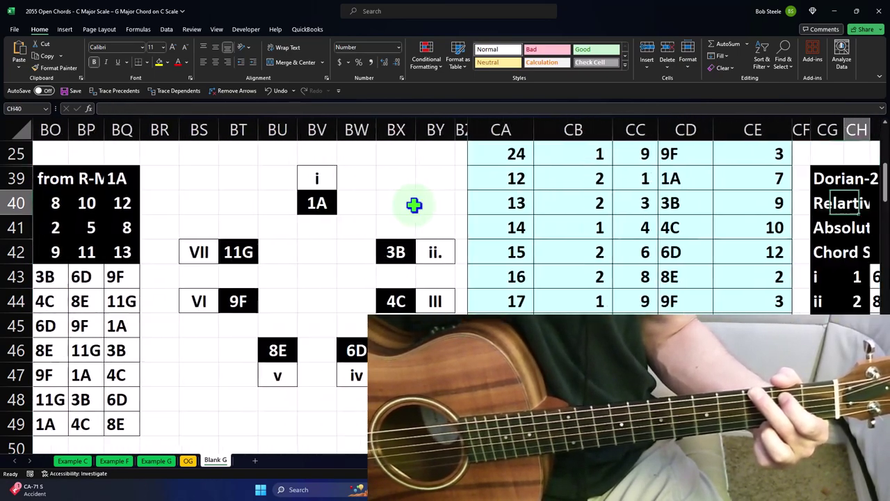
{"action": "key", "text": "Right"}
{"action": "key", "text": "Right"}
{"action": "key", "text": "Right"}
{"action": "key", "text": "Right"}
{"action": "key", "text": "Right"}
{"action": "key", "text": "Right"}
{"action": "key", "text": "Right"}
{"action": "key", "text": "Right"}
{"action": "key", "text": "Right"}
{"action": "key", "text": "Right"}
{"action": "key", "text": "Right"}
{"action": "key", "text": "Right"}
{"action": "key", "text": "Right"}
{"action": "key", "text": "Right"}
{"action": "key", "text": "Right"}
{"action": "key", "text": "Right"}
{"action": "key", "text": "Right"}
{"action": "key", "text": "Right"}
{"action": "key", "text": "Right"}
{"action": "key", "text": "Right"}
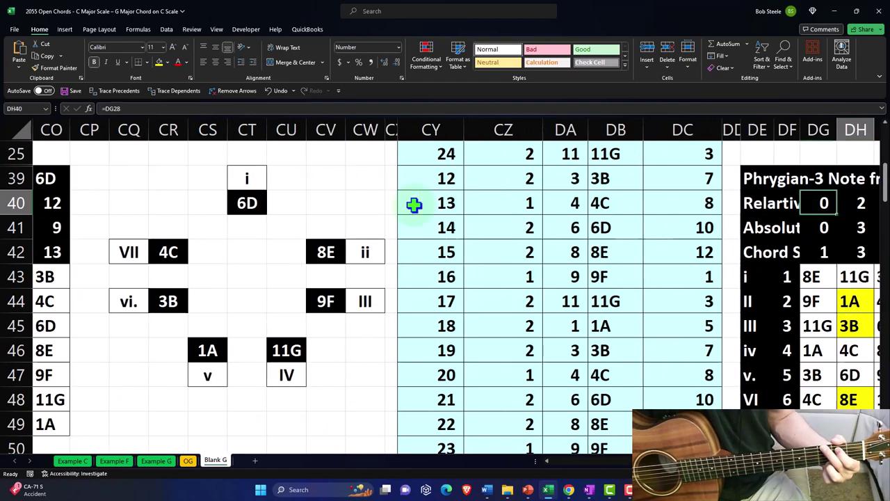
{"action": "key", "text": "Right"}
{"action": "key", "text": "Right"}
{"action": "key", "text": "Right"}
{"action": "key", "text": "Right"}
{"action": "key", "text": "Right"}
{"action": "key", "text": "Right"}
{"action": "key", "text": "Right"}
{"action": "key", "text": "Right"}
{"action": "key", "text": "Right"}
{"action": "key", "text": "Right"}
{"action": "key", "text": "Right"}
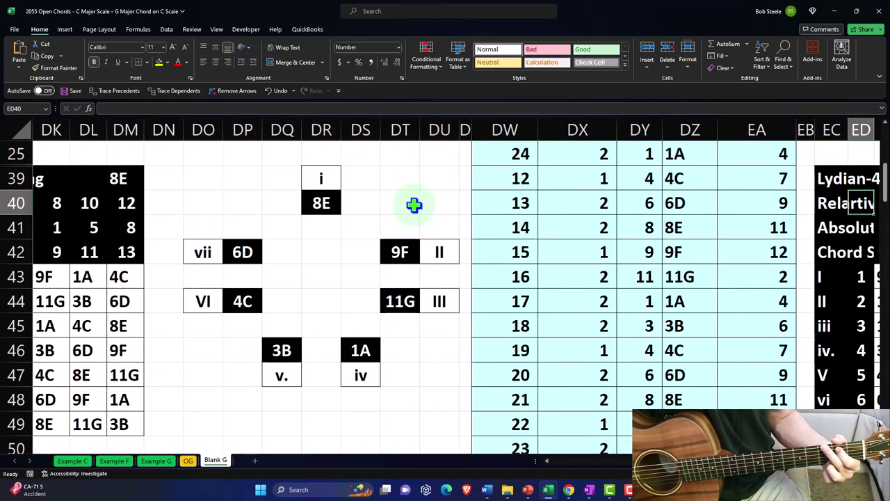
{"action": "key", "text": "Right"}
{"action": "key", "text": "Right"}
{"action": "key", "text": "Right"}
{"action": "key", "text": "Right"}
{"action": "key", "text": "Right"}
{"action": "key", "text": "Right"}
{"action": "key", "text": "Right"}
{"action": "key", "text": "Right"}
{"action": "key", "text": "Right"}
{"action": "key", "text": "Right"}
{"action": "key", "text": "Right"}
{"action": "key", "text": "Right"}
{"action": "key", "text": "Right"}
{"action": "key", "text": "Right"}
{"action": "key", "text": "Right"}
{"action": "key", "text": "Right"}
{"action": "key", "text": "Right"}
{"action": "key", "text": "Right"}
{"action": "key", "text": "Right"}
{"action": "key", "text": "Right"}
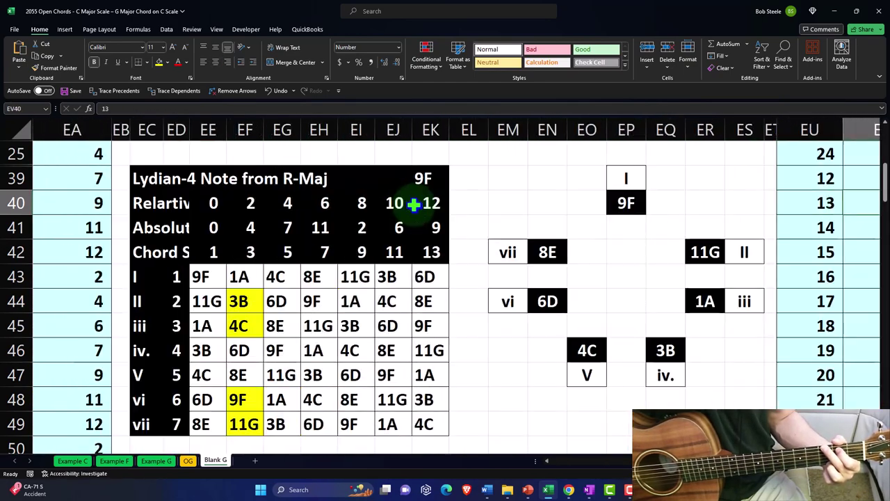
{"action": "key", "text": "Right"}
{"action": "key", "text": "Right"}
{"action": "key", "text": "Right"}
{"action": "key", "text": "Right"}
{"action": "key", "text": "Right"}
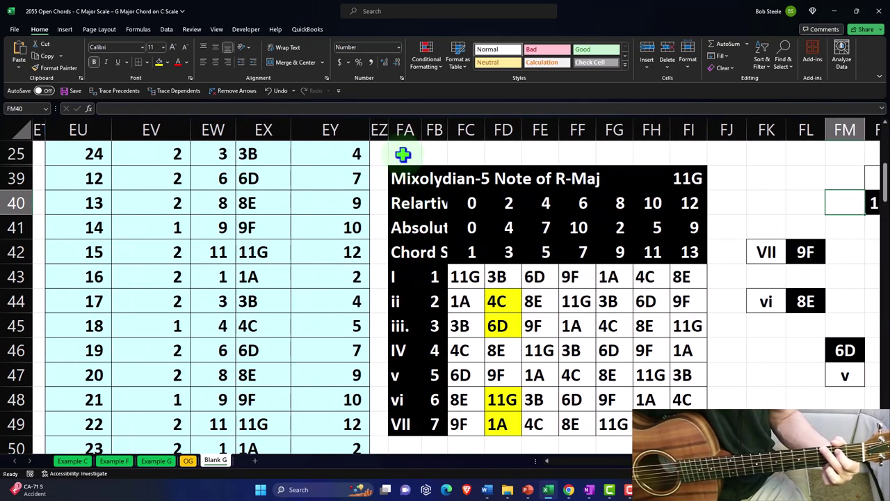
{"action": "left_click_drag", "start_coordinate": [381, 129], "coordinate": [831, 197]}
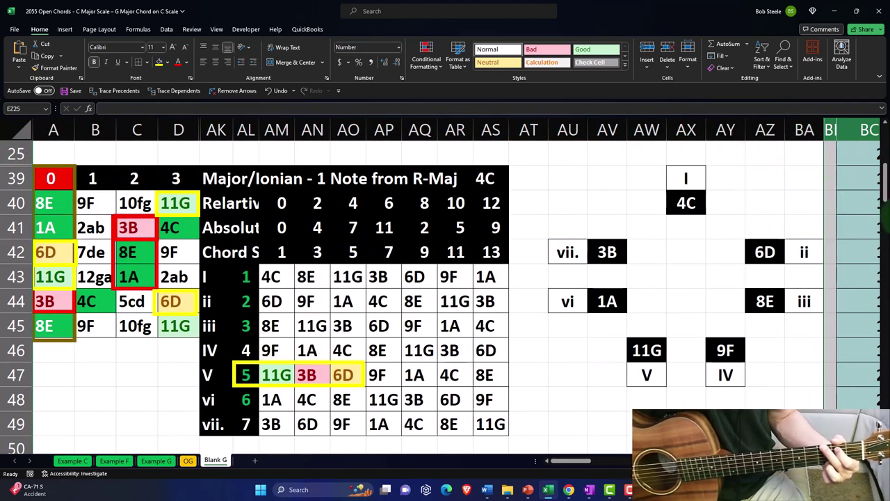
Hide the selected columns between BA and FA so the Mixolydian table sits beside the major table
{"action": "right_click", "coordinate": [847, 183]}
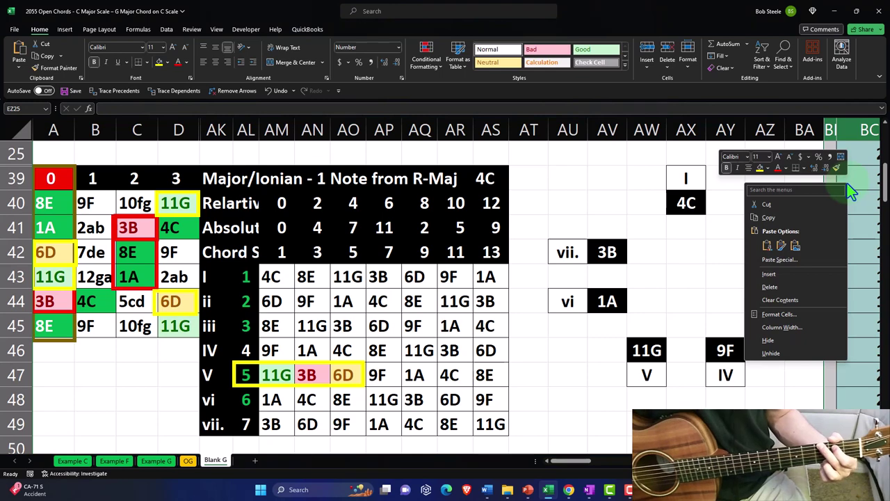
{"action": "left_click", "coordinate": [789, 351]}
{"action": "left_click", "coordinate": [523, 325]}
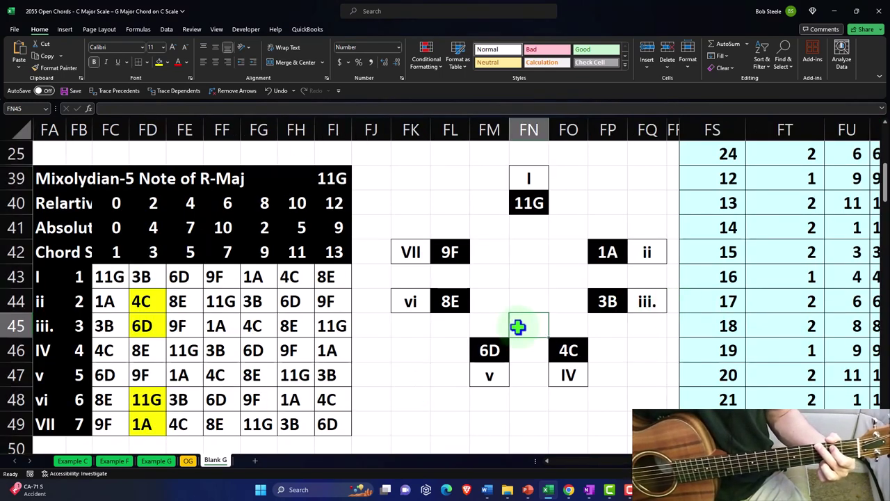
{"action": "key", "text": "Left"}
{"action": "key", "text": "ctrl+Left"}
{"action": "key", "text": "ctrl+Left"}
{"action": "key", "text": "ctrl+Left"}
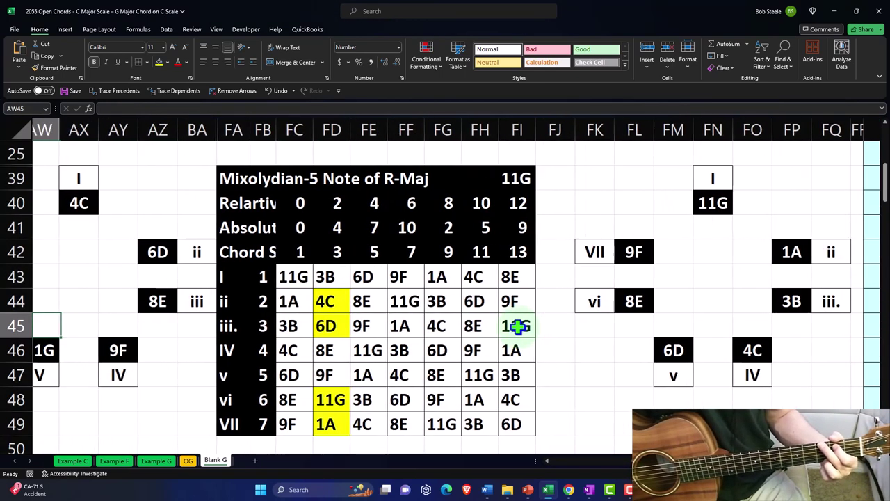
{"action": "key", "text": "ctrl+Left"}
{"action": "key", "text": "ctrl+Left"}
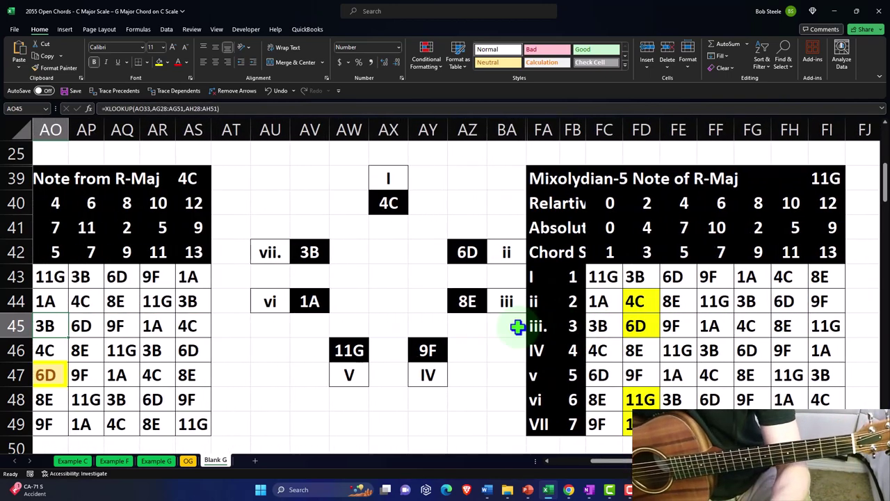
{"action": "scroll", "coordinate": [409, 329], "scroll_direction": "down", "scroll_amount": 2}
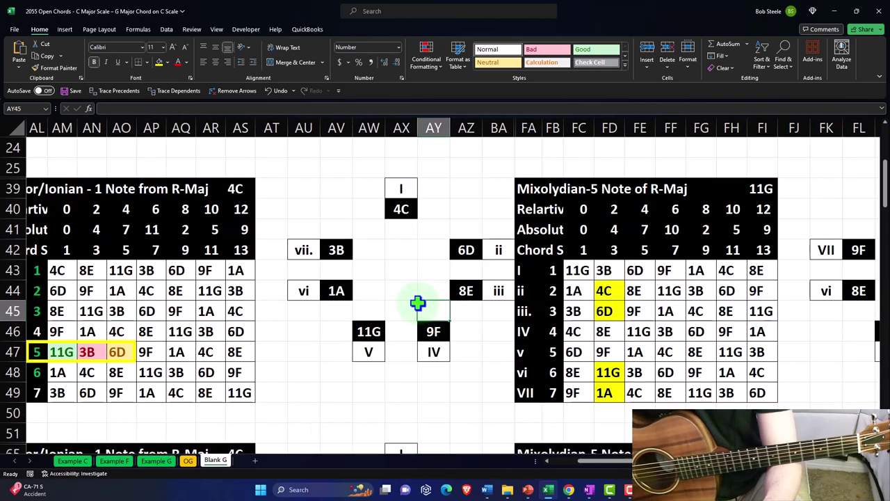
Inspect formulas for the Mixolydian first note and numeral cell, and the major table's I and V labels
{"action": "left_click", "coordinate": [416, 304]}
{"action": "key", "text": "Left"}
{"action": "key", "text": "Left"}
{"action": "key", "text": "Left"}
{"action": "key", "text": "Left"}
{"action": "key", "text": "Left"}
{"action": "key", "text": "Left"}
{"action": "key", "text": "Left"}
{"action": "key", "text": "Left"}
{"action": "key", "text": "Left"}
{"action": "key", "text": "Left"}
{"action": "key", "text": "Left"}
{"action": "key", "text": "Left"}
{"action": "key", "text": "Left"}
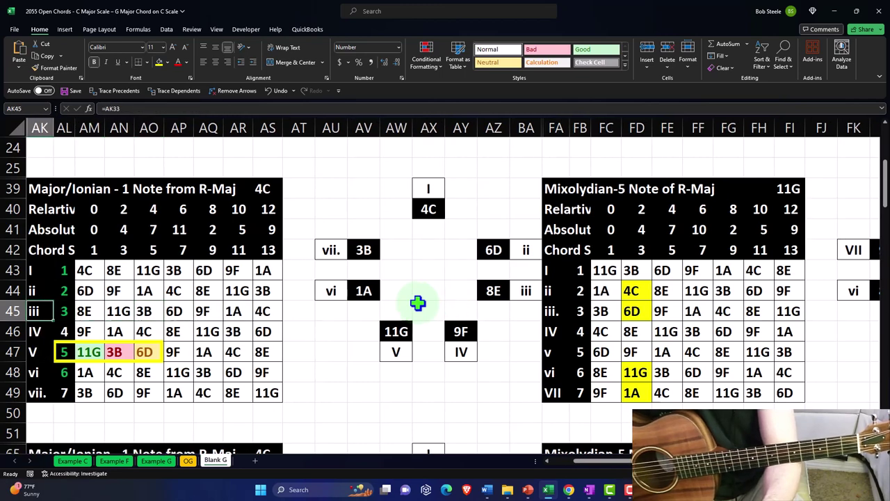
{"action": "left_click", "coordinate": [605, 271]}
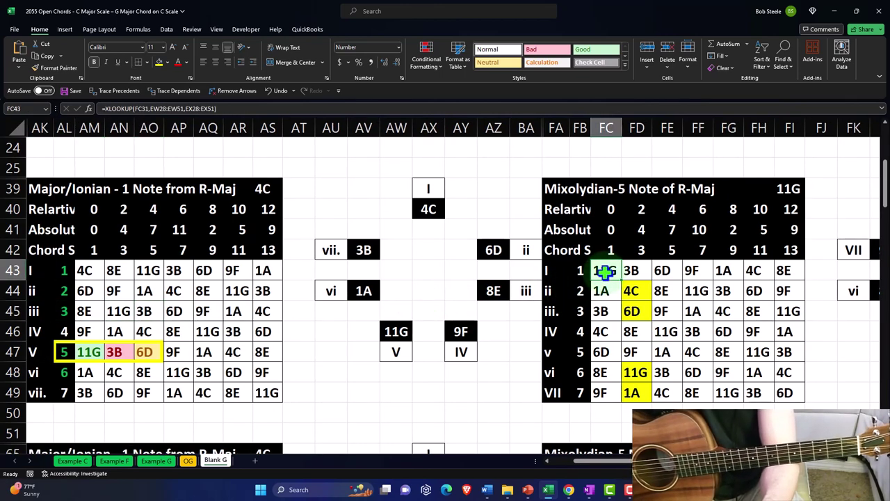
{"action": "left_click", "coordinate": [550, 268]}
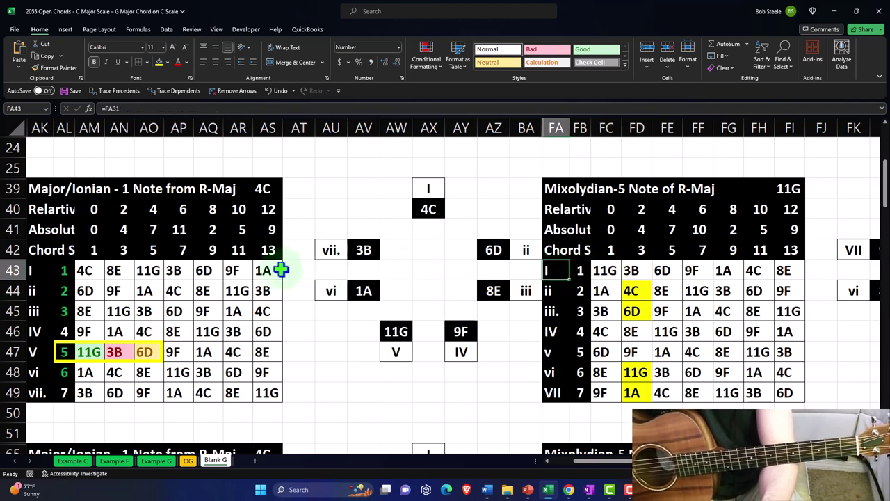
{"action": "left_click", "coordinate": [86, 268]}
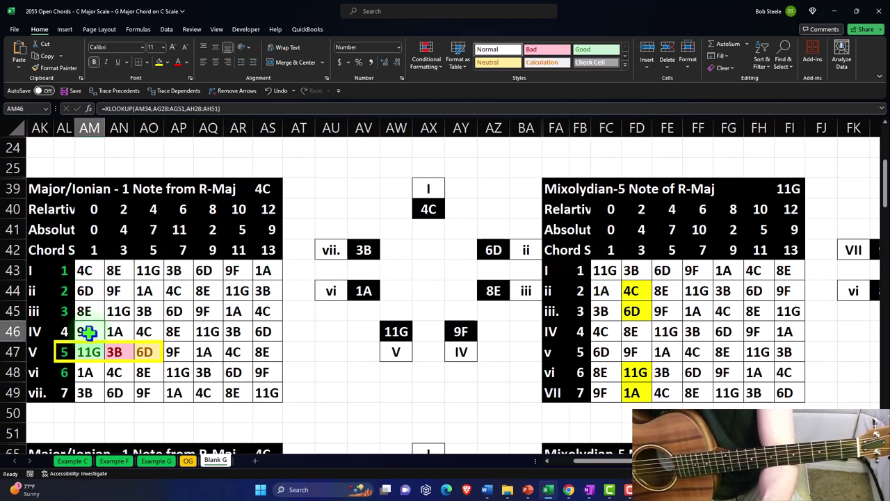
{"action": "left_click", "coordinate": [31, 270]}
{"action": "left_click", "coordinate": [38, 352]}
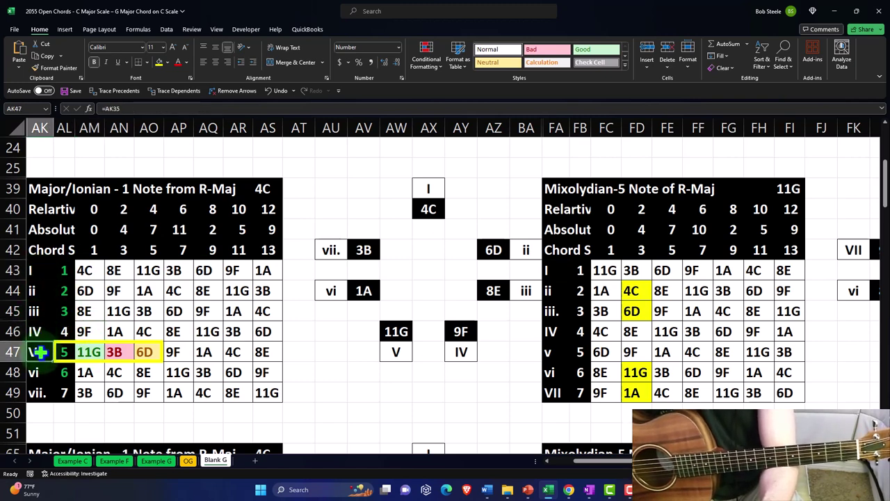
Review the Mixolydian row-label and IV-row lookup formulas, then return to column A
{"action": "left_click", "coordinate": [552, 272]}
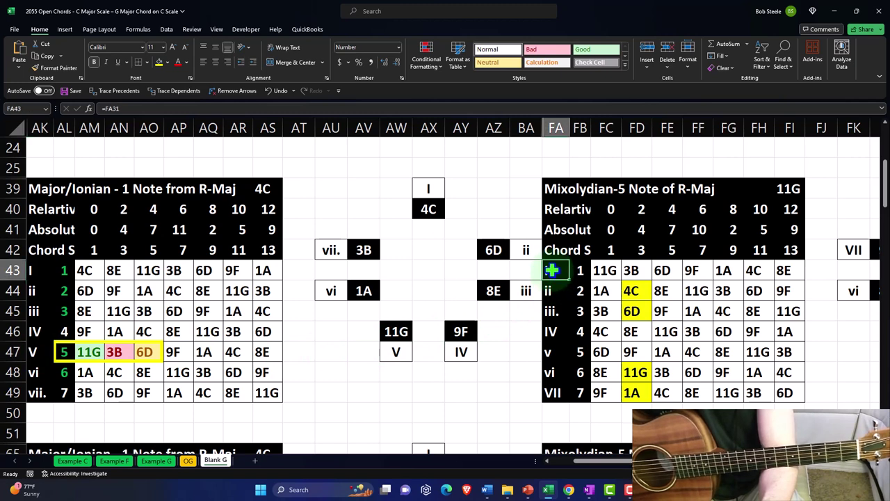
{"action": "left_click", "coordinate": [553, 334]}
{"action": "left_click", "coordinate": [553, 394]}
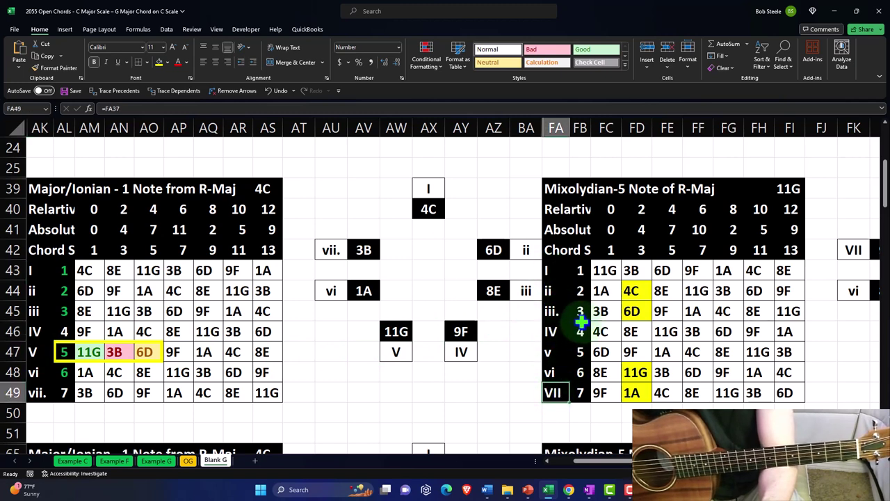
{"action": "left_click", "coordinate": [604, 270]}
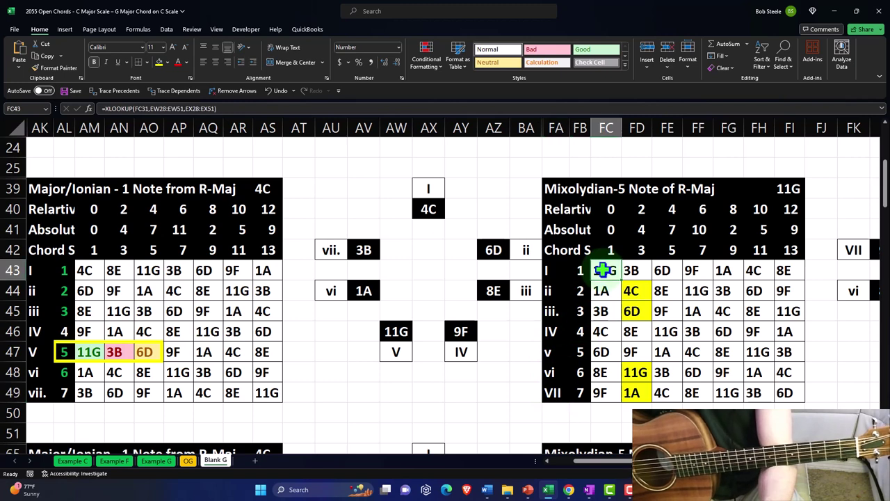
{"action": "left_click", "coordinate": [601, 332]}
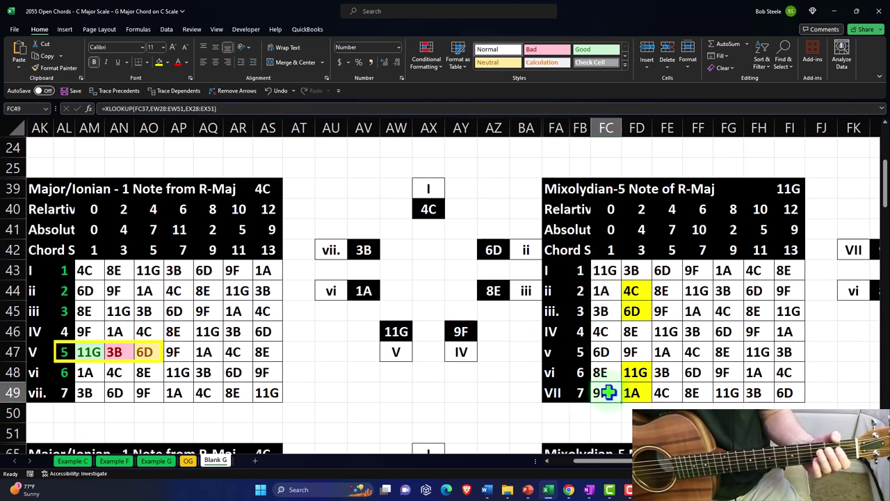
{"action": "left_click", "coordinate": [433, 303]}
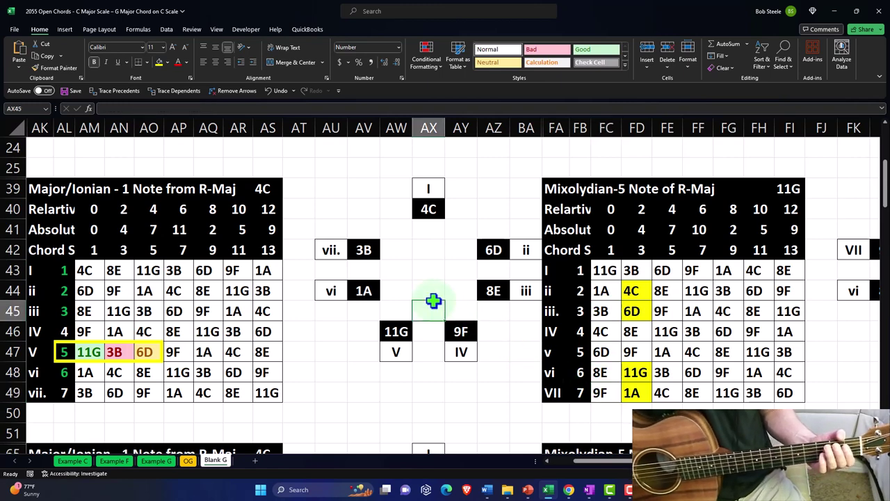
{"action": "key", "text": "Left"}
{"action": "key", "text": "Left"}
{"action": "key", "text": "Left"}
{"action": "key", "text": "Left"}
{"action": "key", "text": "Left"}
{"action": "key", "text": "Left"}
{"action": "key", "text": "Left"}
{"action": "key", "text": "Left"}
{"action": "key", "text": "Left"}
{"action": "key", "text": "Left"}
{"action": "key", "text": "Left"}
{"action": "key", "text": "Left"}
{"action": "key", "text": "Left"}
{"action": "key", "text": "Left"}
{"action": "key", "text": "Left"}
{"action": "key", "text": "Left"}
{"action": "key", "text": "Left"}
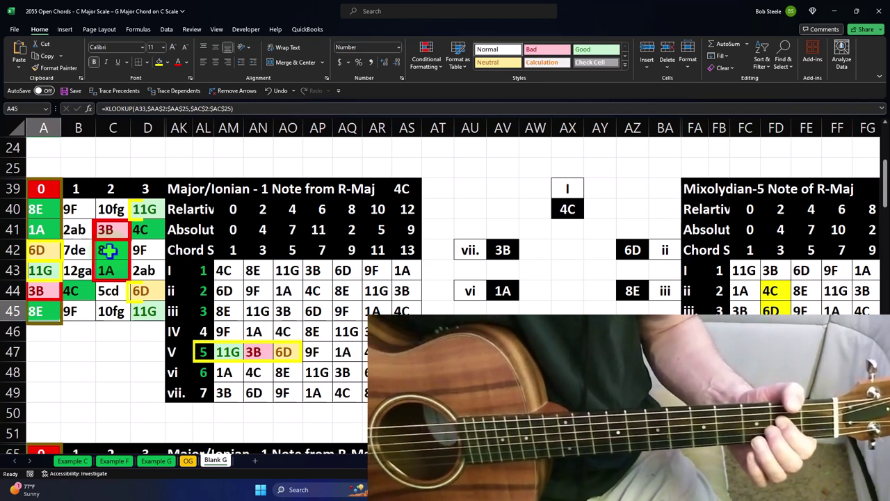
Stretch the red chord box across column D and park it below the second fretboard block
{"action": "left_click", "coordinate": [129, 249]}
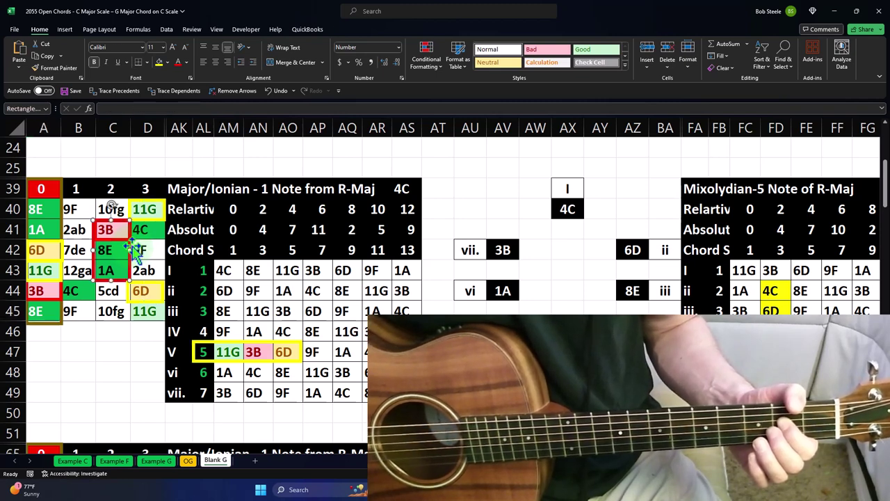
{"action": "left_click_drag", "start_coordinate": [134, 249], "coordinate": [155, 389]}
{"action": "scroll", "coordinate": [119, 233], "scroll_direction": "down", "scroll_amount": 4}
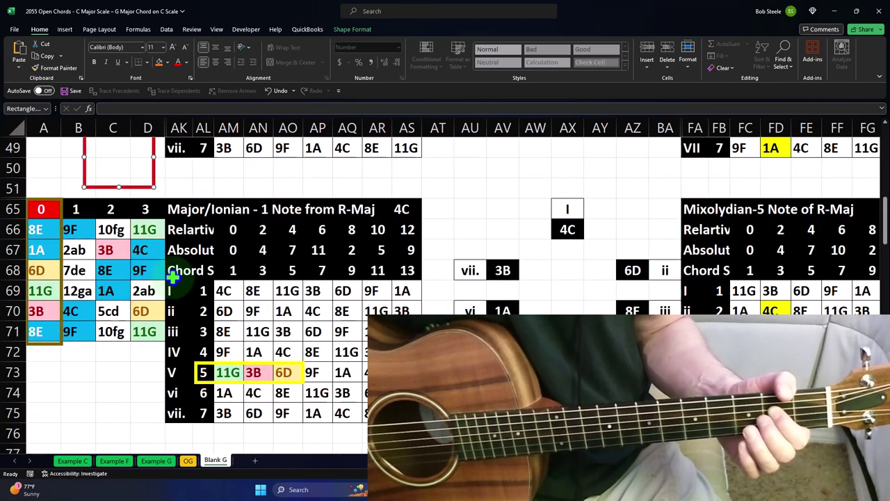
{"action": "scroll", "coordinate": [235, 335], "scroll_direction": "up", "scroll_amount": 3}
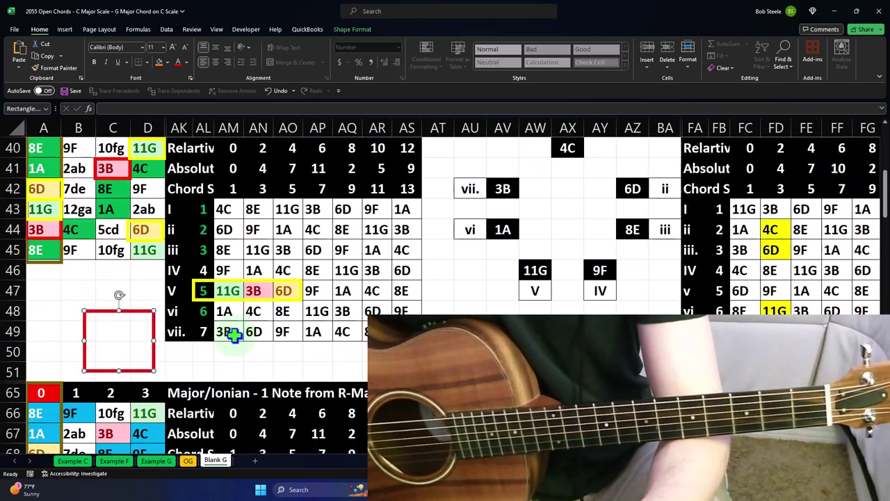
{"action": "scroll", "coordinate": [178, 240], "scroll_direction": "up", "scroll_amount": 2}
{"action": "scroll", "coordinate": [168, 209], "scroll_direction": "up", "scroll_amount": 3}
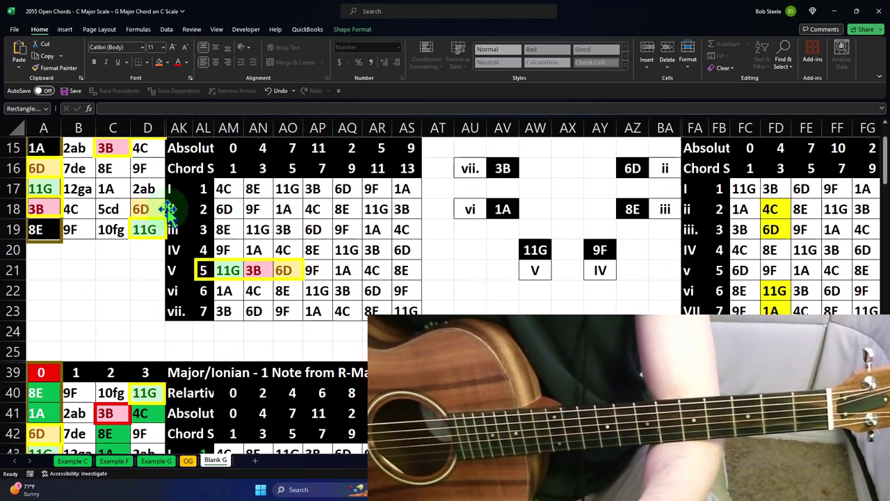
{"action": "scroll", "coordinate": [167, 209], "scroll_direction": "up", "scroll_amount": 1}
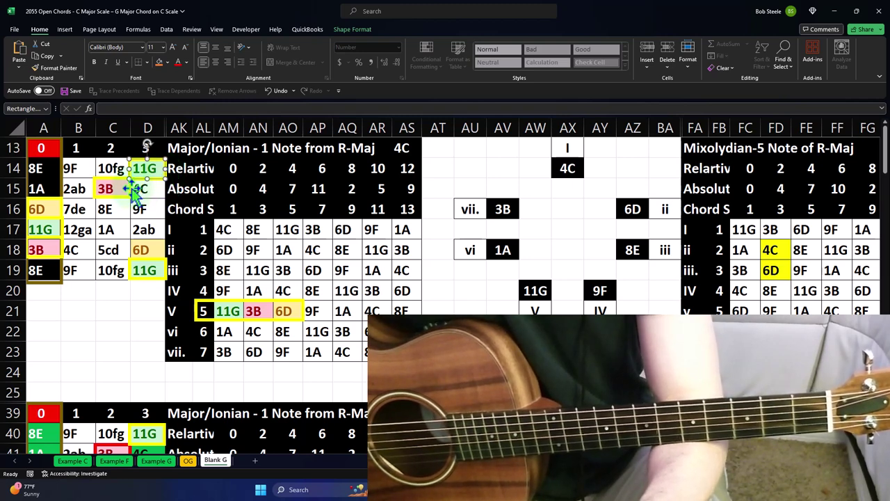
Select the first block's yellow 11G, 3B and 6D note outlines and copy them
{"action": "left_click", "coordinate": [42, 208], "text": "shift"}
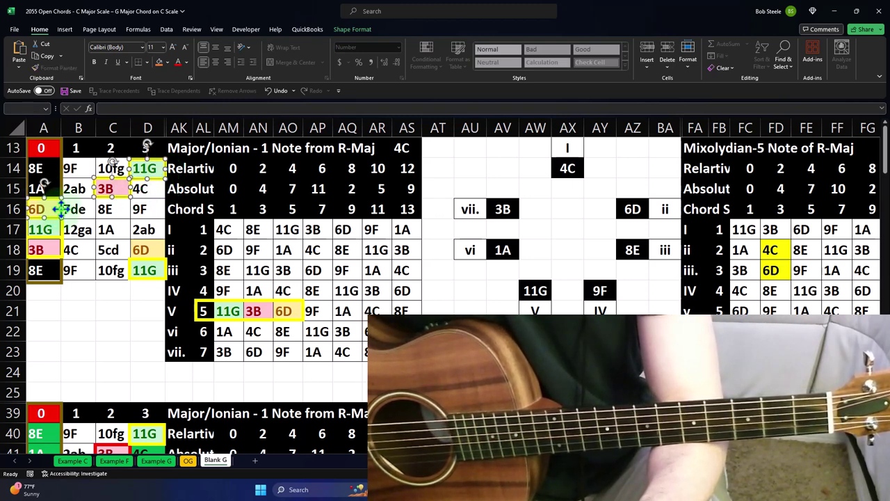
{"action": "left_click_drag", "start_coordinate": [61, 209], "coordinate": [167, 169]}
{"action": "scroll", "coordinate": [193, 341], "scroll_direction": "down", "scroll_amount": 4}
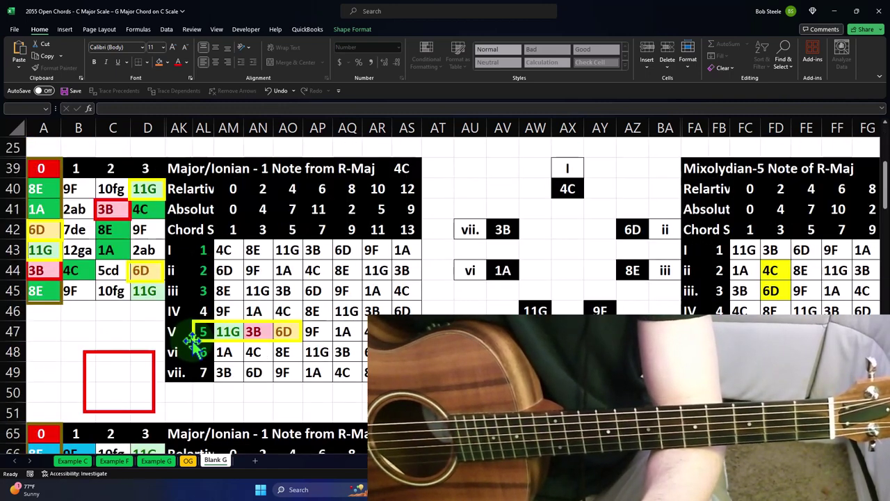
{"action": "scroll", "coordinate": [193, 341], "scroll_direction": "down", "scroll_amount": 2}
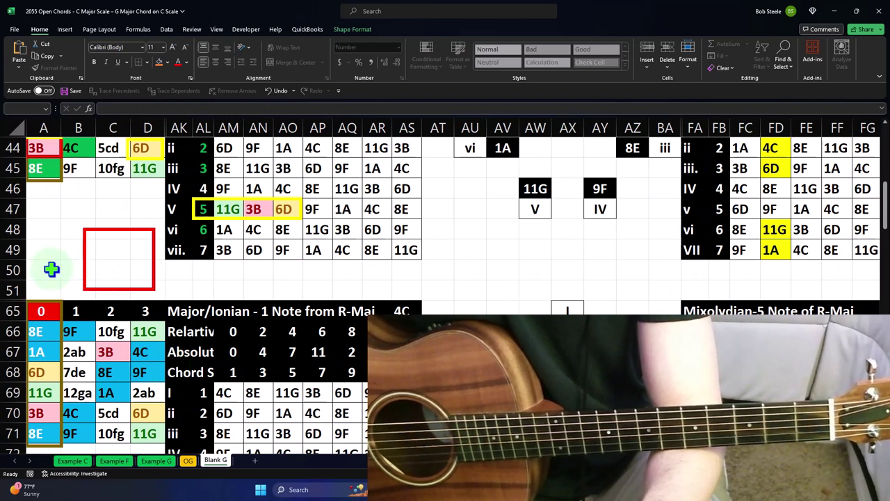
{"action": "left_click", "coordinate": [51, 269]}
{"action": "key", "text": "ctrl+c"}
{"action": "scroll", "coordinate": [77, 271], "scroll_direction": "up", "scroll_amount": 6}
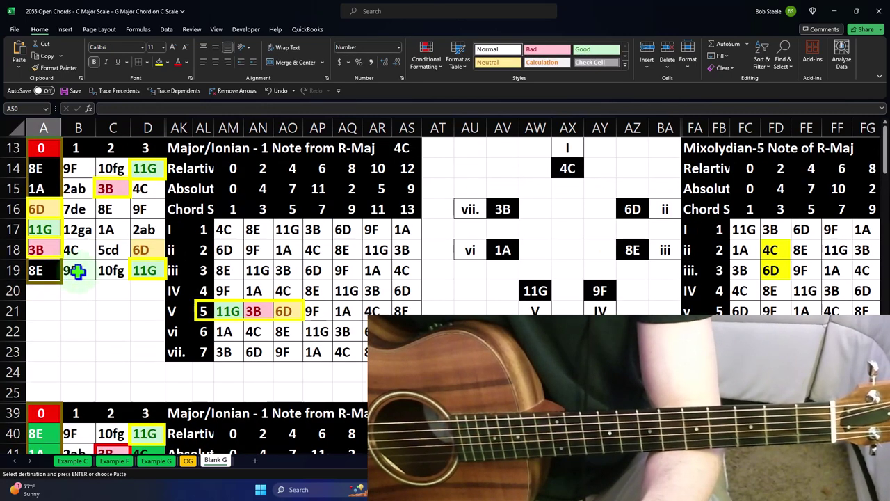
{"action": "left_click_drag", "start_coordinate": [146, 169], "coordinate": [145, 271]}
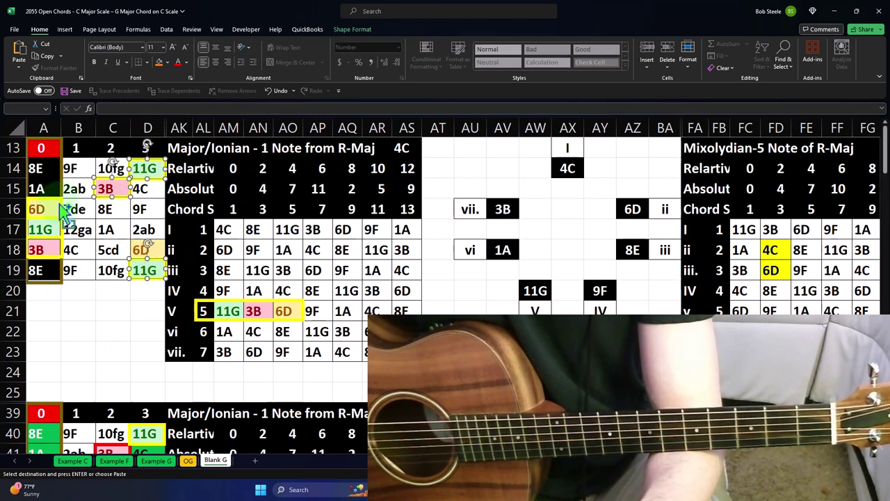
{"action": "left_click_drag", "start_coordinate": [61, 210], "coordinate": [97, 273]}
Paste the copied yellow outlines near B48 and move them onto the third block's notes
{"action": "scroll", "coordinate": [104, 282], "scroll_direction": "down", "scroll_amount": 6}
{"action": "left_click", "coordinate": [200, 277]}
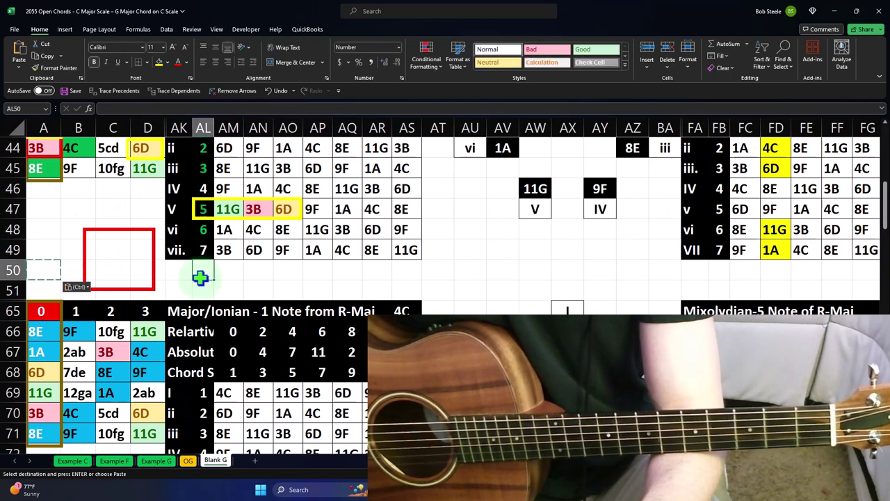
{"action": "key", "text": "ctrl+v"}
{"action": "left_click", "coordinate": [219, 287]}
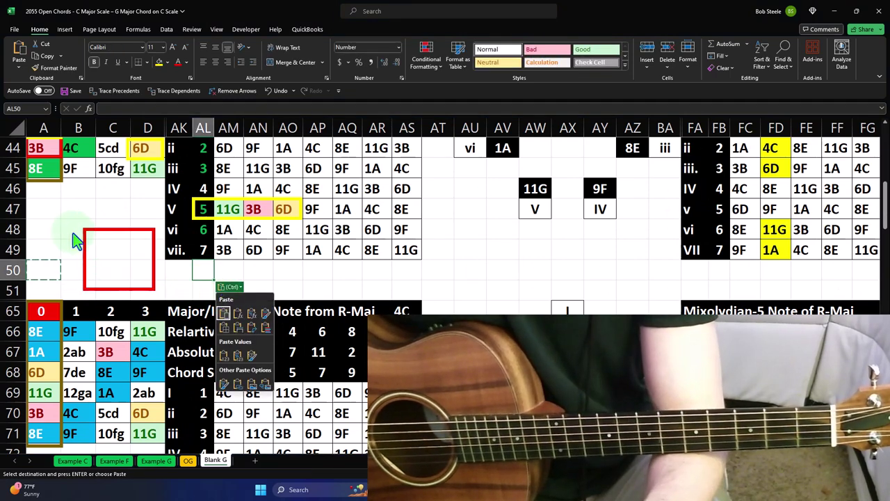
{"action": "left_click", "coordinate": [63, 230]}
{"action": "right_click", "coordinate": [64, 231]}
{"action": "left_click", "coordinate": [90, 249]}
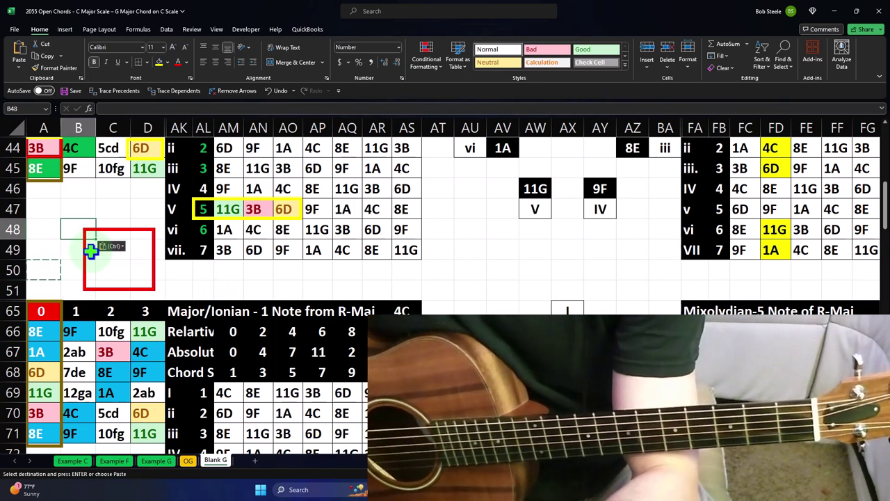
{"action": "left_click_drag", "start_coordinate": [91, 249], "coordinate": [166, 327]}
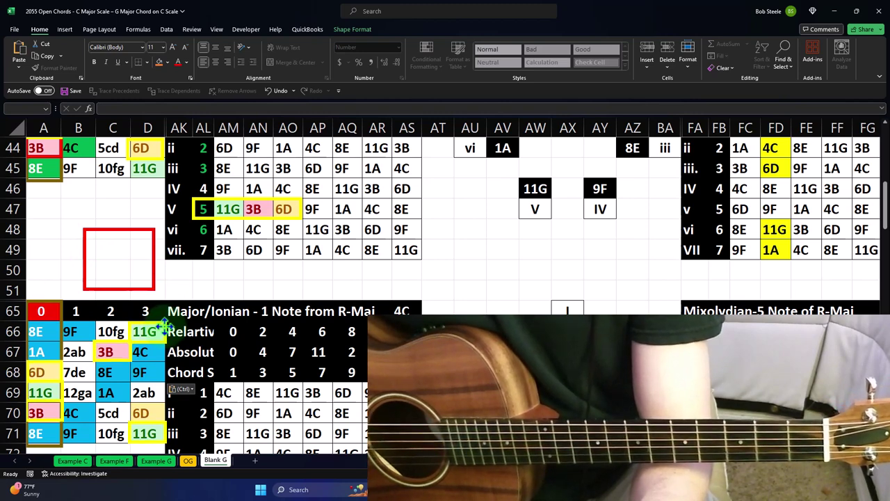
Ctrl-drag a copy of the V-row yellow outline into the third fretboard block and resize it to fit
{"action": "left_click", "coordinate": [209, 272]}
{"action": "scroll", "coordinate": [209, 273], "scroll_direction": "down", "scroll_amount": 1}
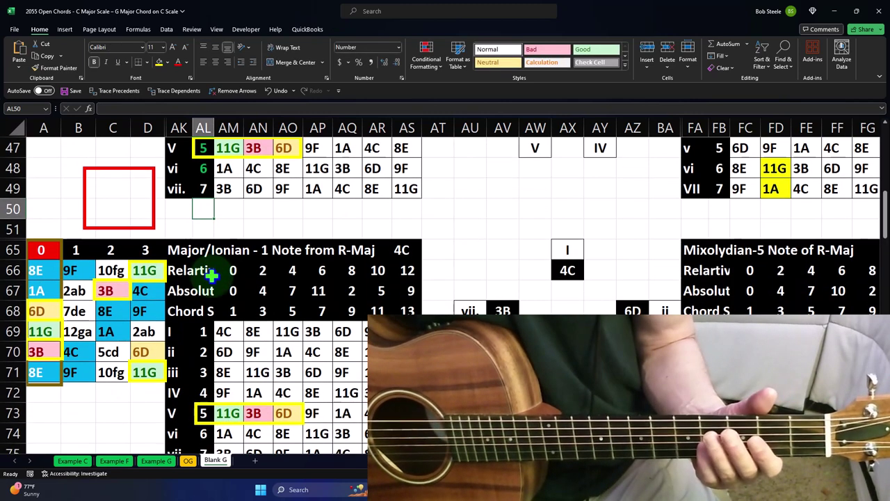
{"action": "scroll", "coordinate": [638, 294], "scroll_direction": "down", "scroll_amount": 3}
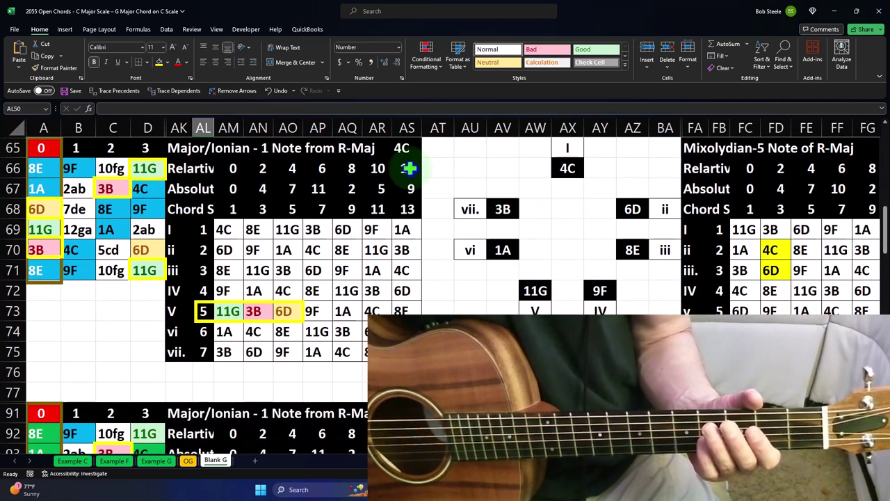
{"action": "left_click", "coordinate": [402, 147]}
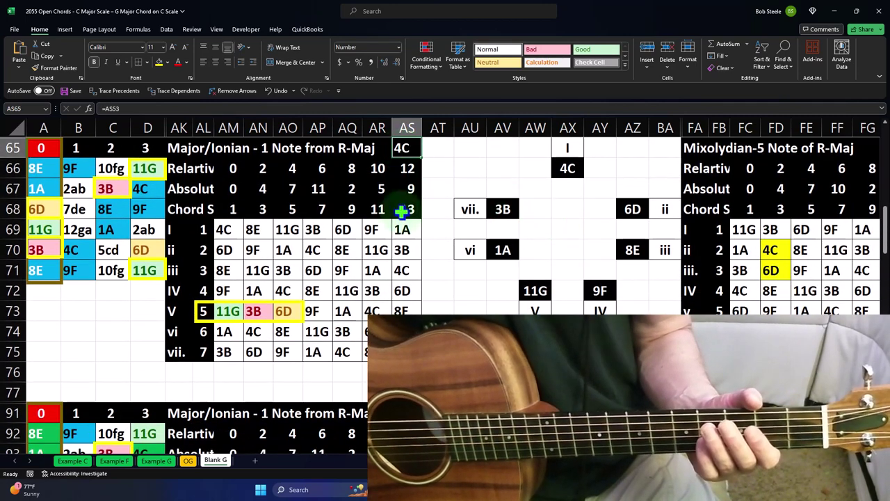
{"action": "left_click_drag", "start_coordinate": [233, 311], "coordinate": [283, 310]}
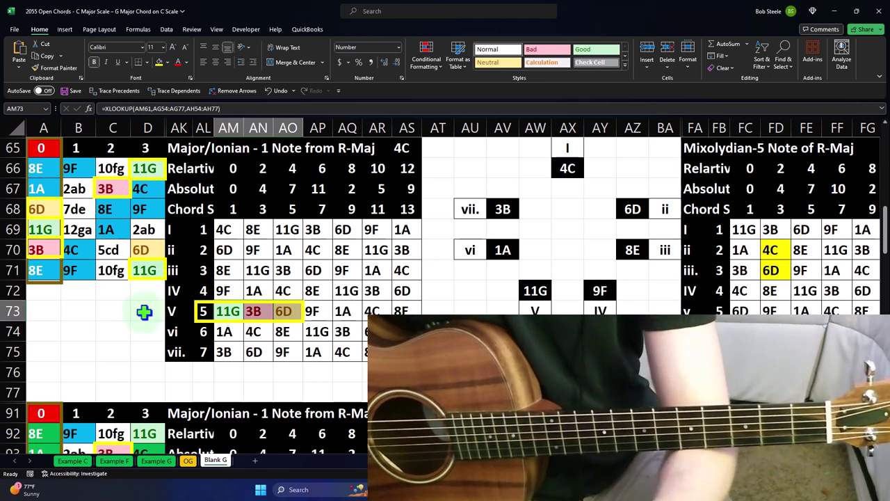
{"action": "left_click", "coordinate": [201, 314]}
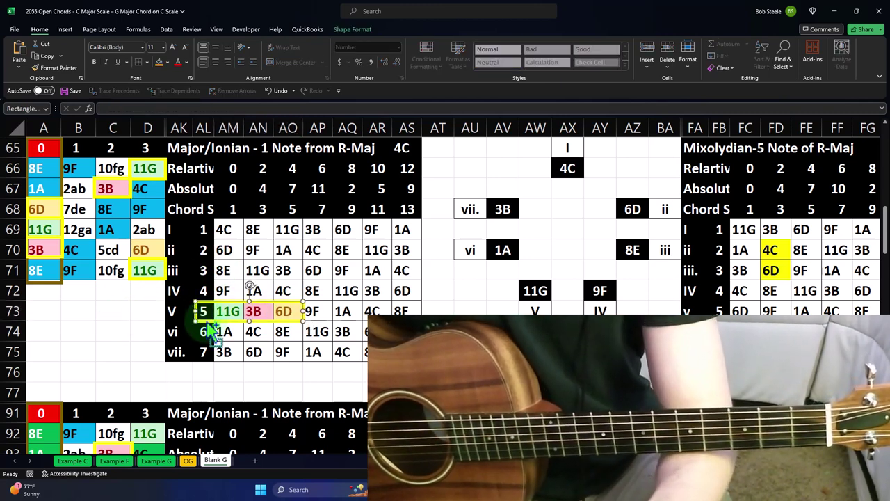
{"action": "left_click_drag", "start_coordinate": [225, 318], "coordinate": [138, 176]}
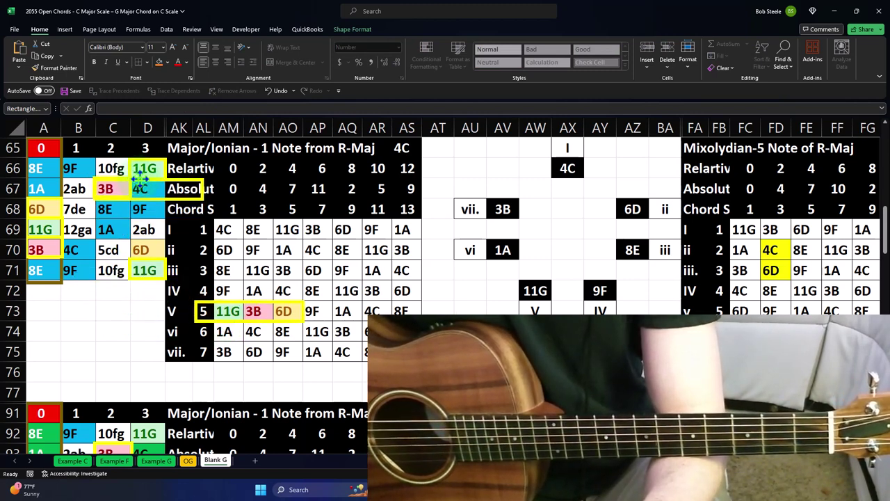
{"action": "left_click_drag", "start_coordinate": [197, 197], "coordinate": [167, 237]}
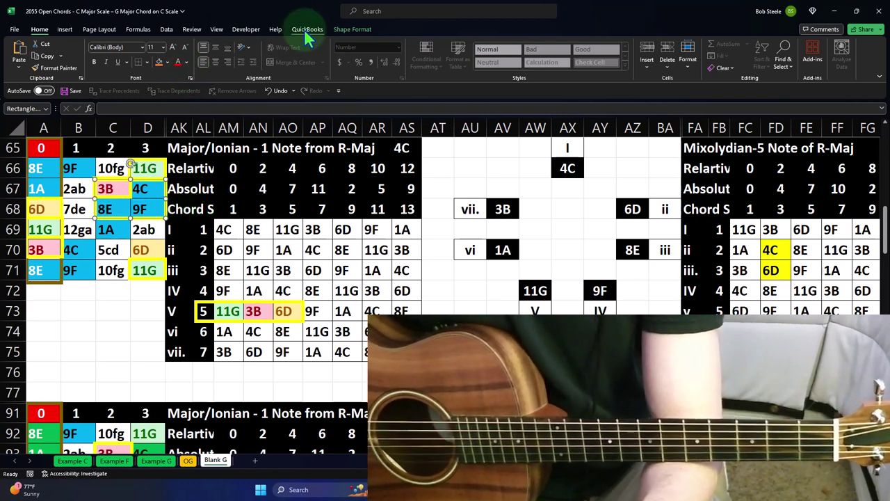
Make the copied rectangle's outline red and position it around notes B70:D71
{"action": "left_click", "coordinate": [341, 32]}
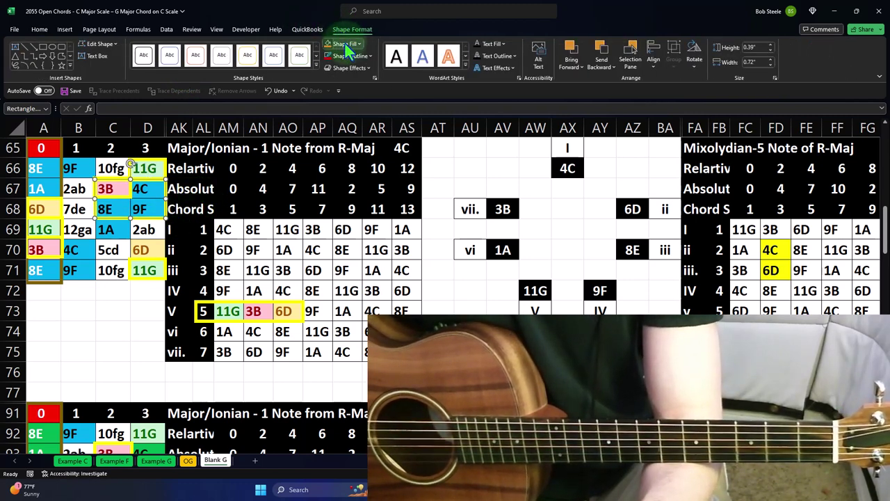
{"action": "left_click", "coordinate": [351, 56]}
{"action": "left_click", "coordinate": [335, 156]}
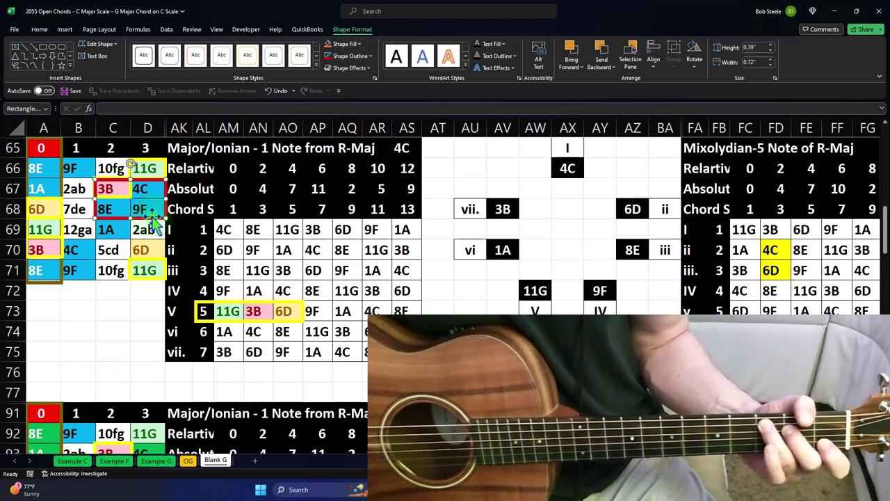
{"action": "left_click_drag", "start_coordinate": [154, 221], "coordinate": [166, 260]}
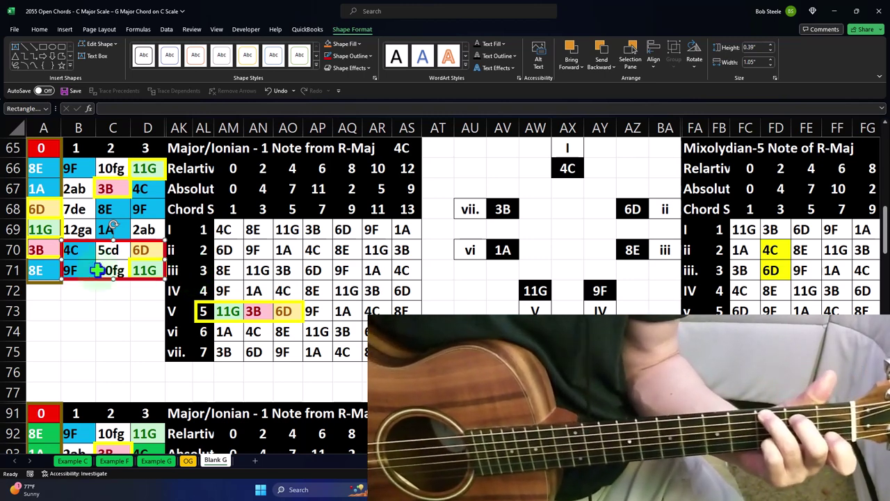
{"action": "left_click", "coordinate": [69, 254]}
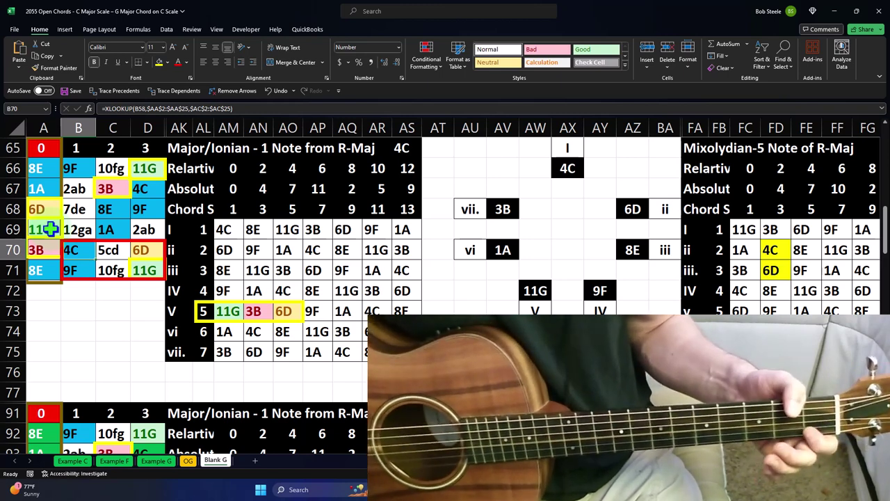
Extend the red box up one row, then move it down into the empty rows B72:D74
{"action": "left_click_drag", "start_coordinate": [118, 243], "coordinate": [112, 217]}
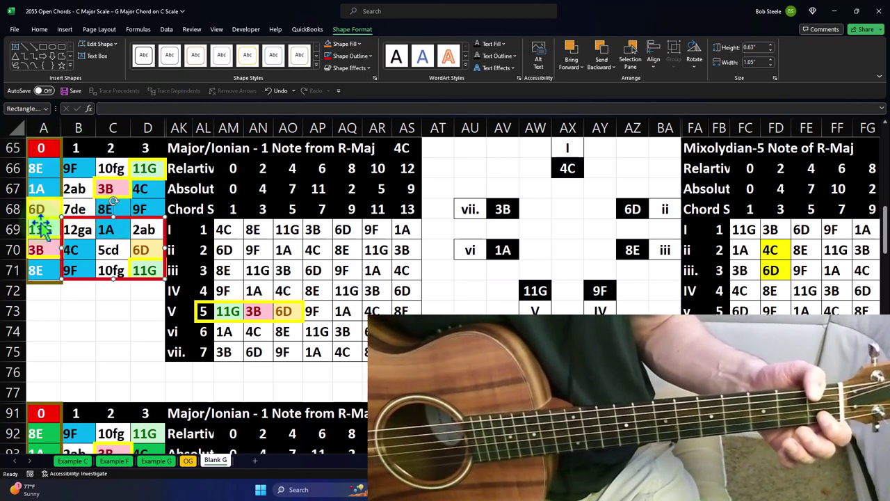
{"action": "key", "text": "Escape"}
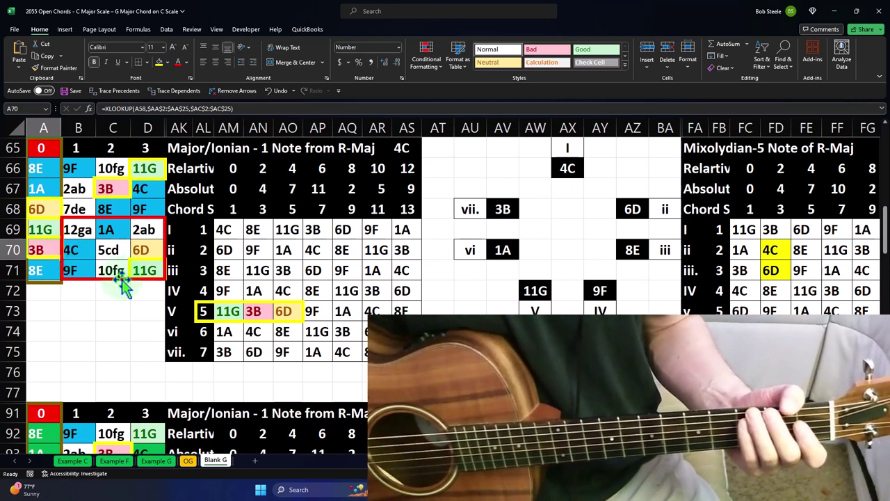
{"action": "left_click_drag", "start_coordinate": [122, 282], "coordinate": [117, 355]}
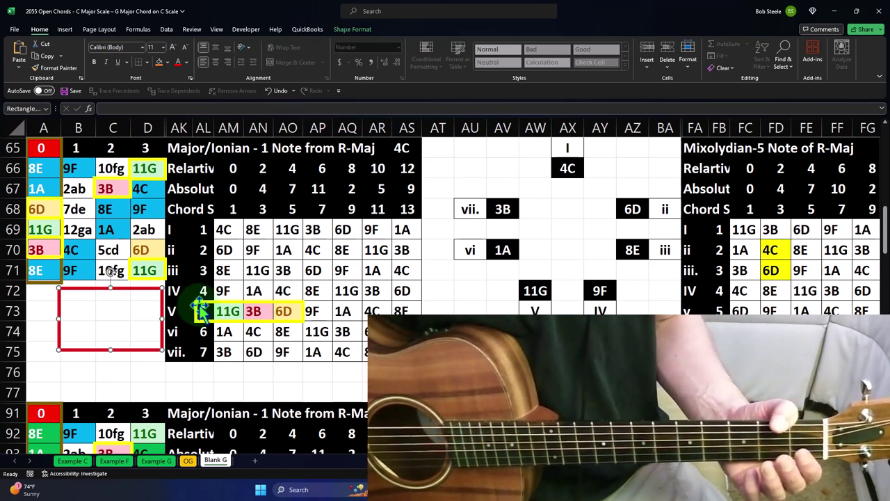
{"action": "left_click", "coordinate": [406, 149]}
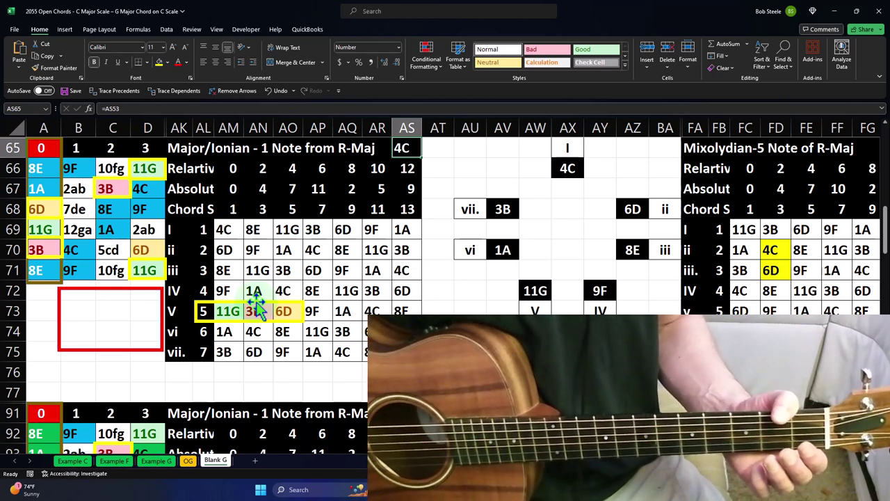
Scroll to row 91 and select the block A92:D97, then degree cells AL95:AL97 and AL99:AL100
{"action": "scroll", "coordinate": [256, 306], "scroll_direction": "down", "scroll_amount": 3}
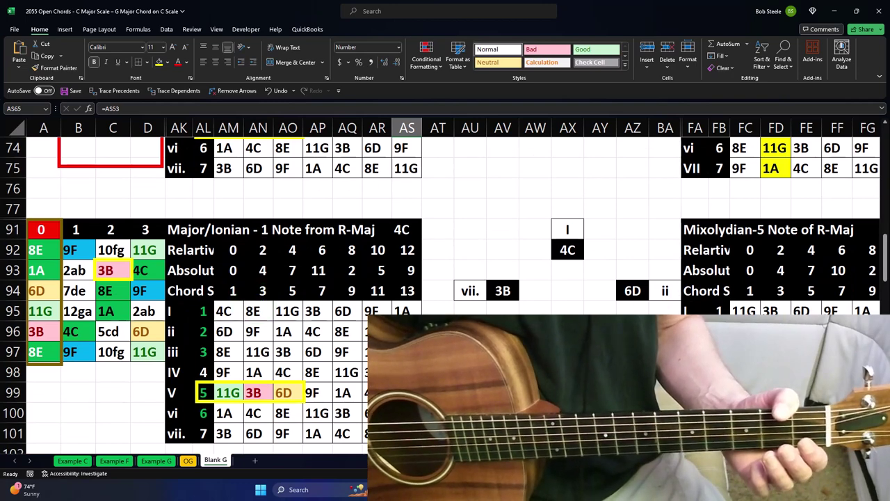
{"action": "scroll", "coordinate": [338, 350], "scroll_direction": "down", "scroll_amount": 1}
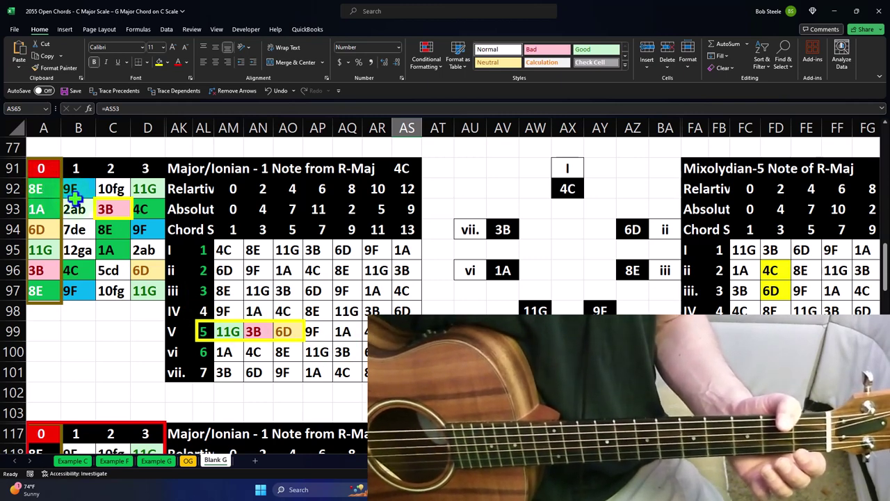
{"action": "left_click_drag", "start_coordinate": [40, 190], "coordinate": [150, 290]}
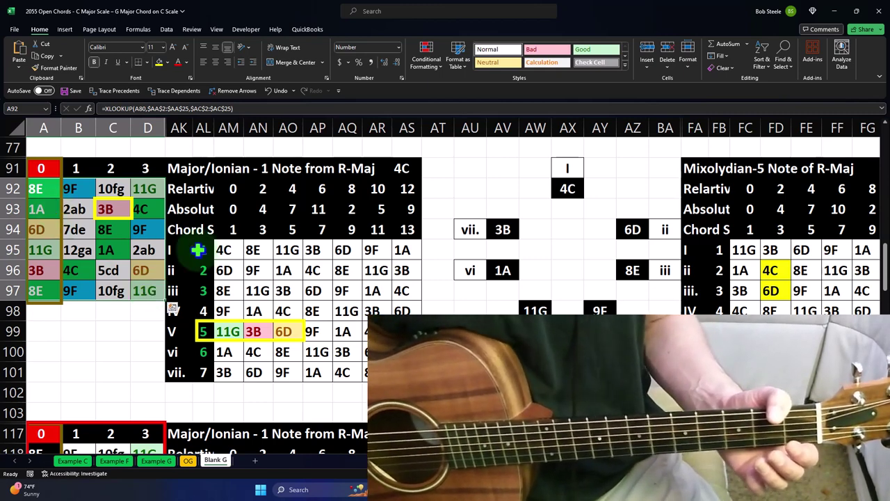
{"action": "left_click_drag", "start_coordinate": [203, 250], "coordinate": [202, 292]}
{"action": "left_click_drag", "start_coordinate": [202, 332], "coordinate": [204, 355]}
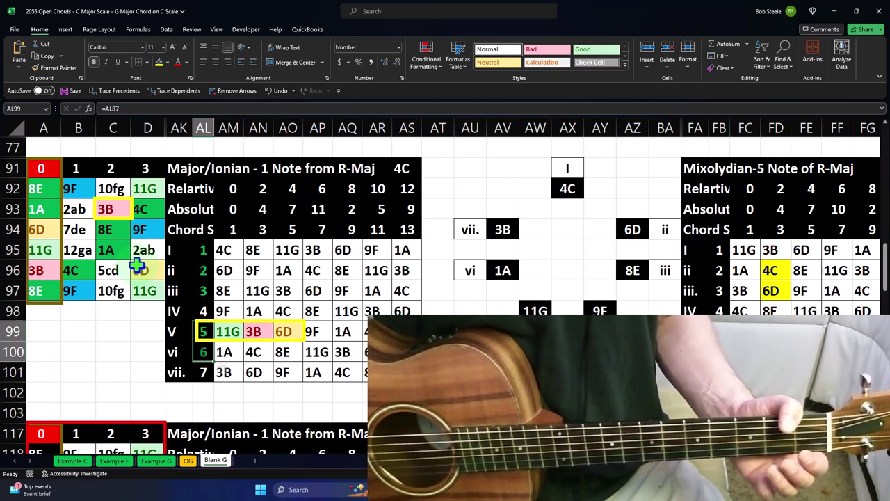
Inspect the formulas in C93, AM99:AO99, AV94, AZ94, AN99, AM101 and AS91
{"action": "left_click", "coordinate": [106, 207]}
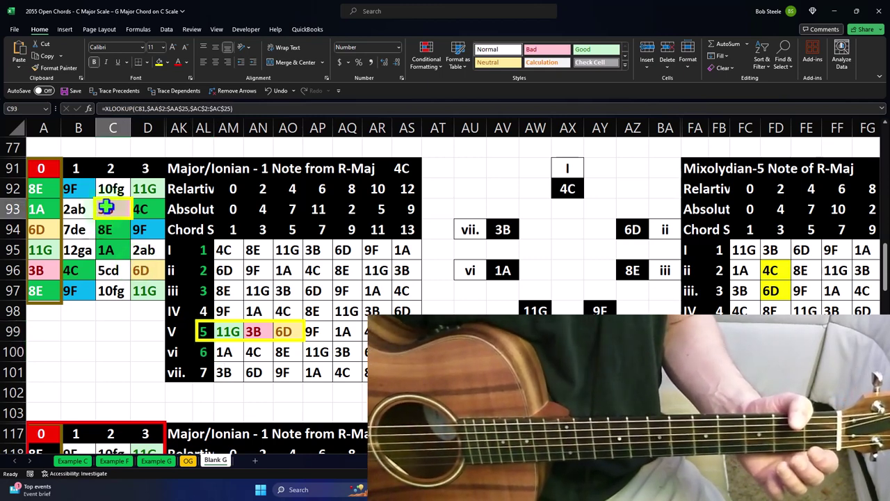
{"action": "left_click_drag", "start_coordinate": [227, 332], "coordinate": [284, 332]}
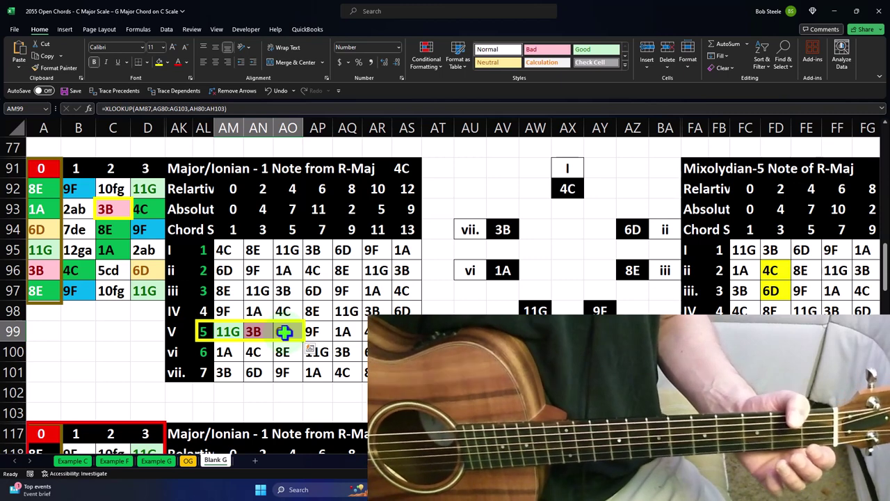
{"action": "left_click", "coordinate": [523, 270]}
{"action": "left_click", "coordinate": [502, 229]}
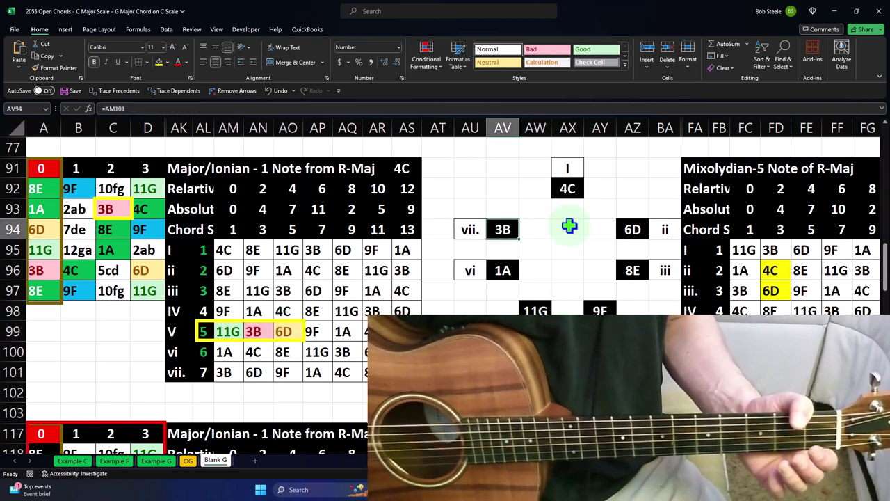
{"action": "left_click", "coordinate": [620, 230]}
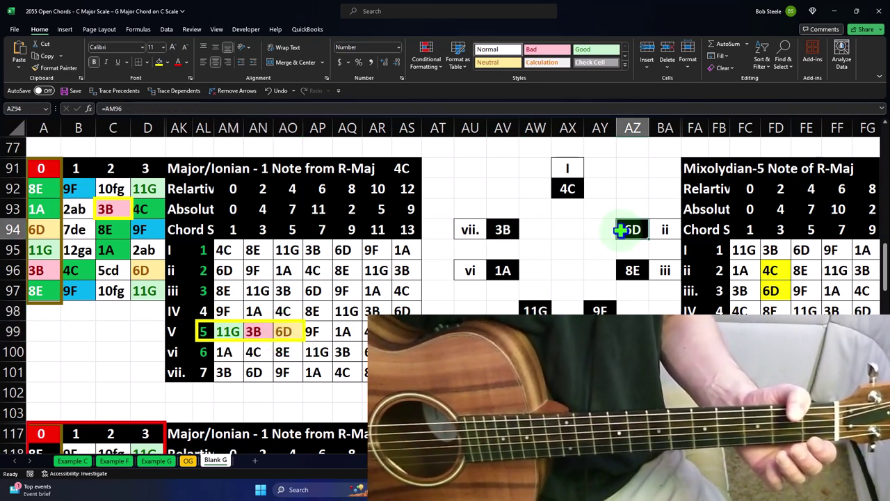
{"action": "left_click", "coordinate": [268, 330]}
{"action": "left_click", "coordinate": [227, 369]}
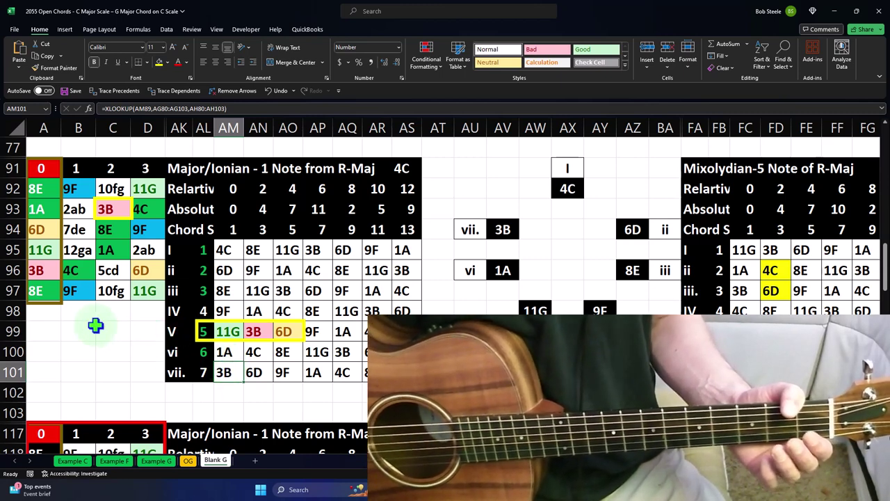
{"action": "left_click", "coordinate": [407, 167]}
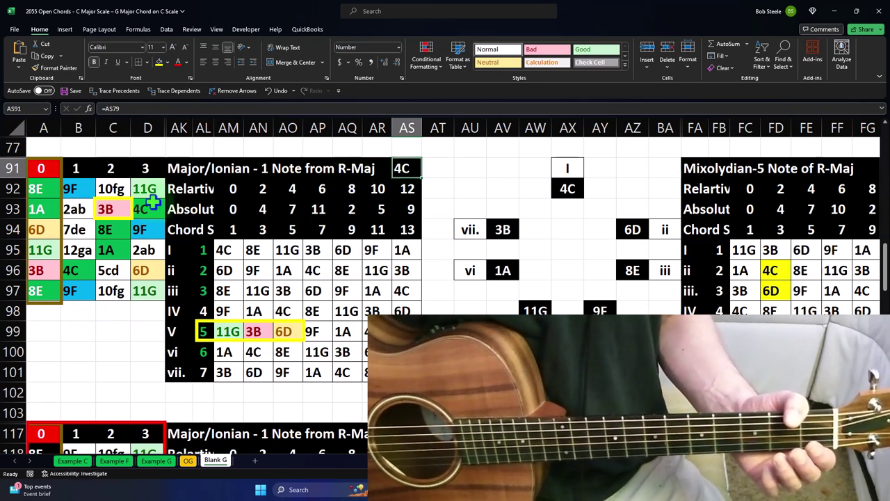
{"action": "left_click", "coordinate": [121, 208]}
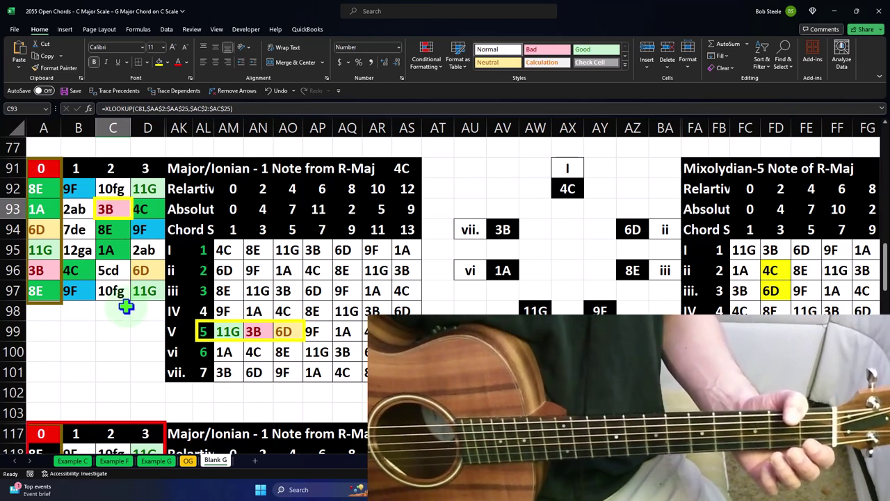
At the row 143 block, check the 11G key cell and I chord notes, then select the rows above it
{"action": "scroll", "coordinate": [126, 307], "scroll_direction": "down", "scroll_amount": 2}
{"action": "scroll", "coordinate": [126, 306], "scroll_direction": "down", "scroll_amount": 1}
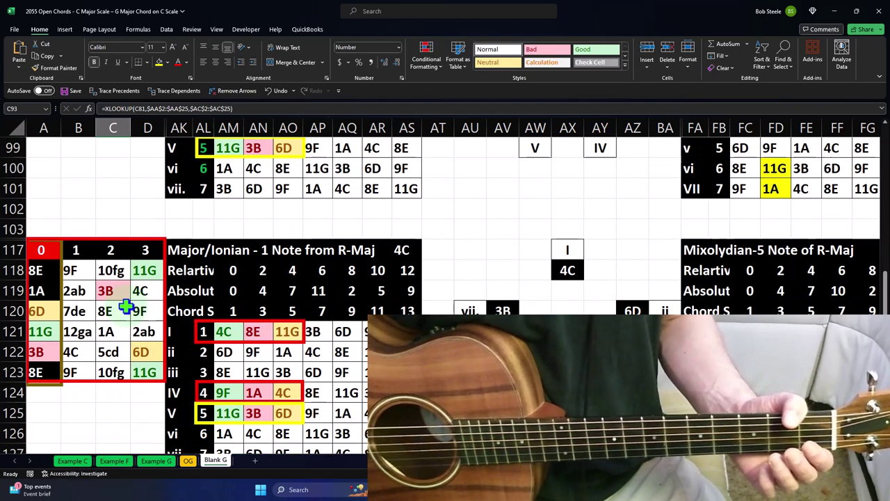
{"action": "scroll", "coordinate": [125, 306], "scroll_direction": "down", "scroll_amount": 7}
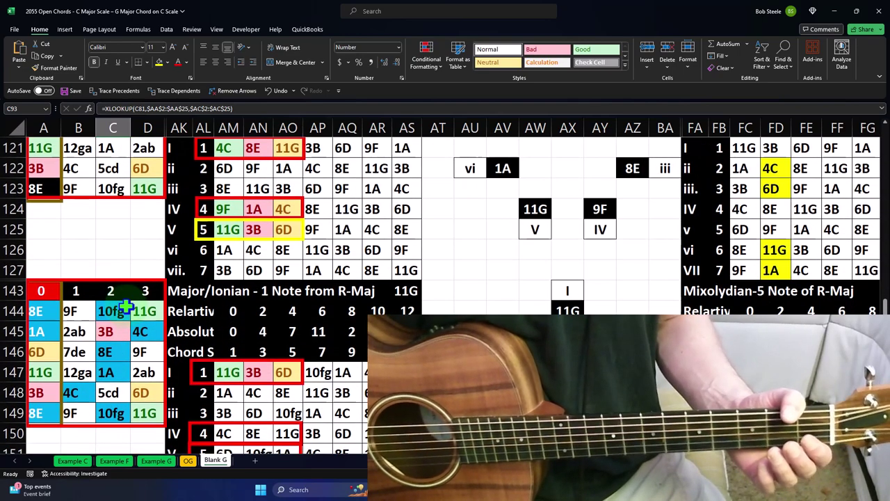
{"action": "scroll", "coordinate": [126, 307], "scroll_direction": "down", "scroll_amount": 2}
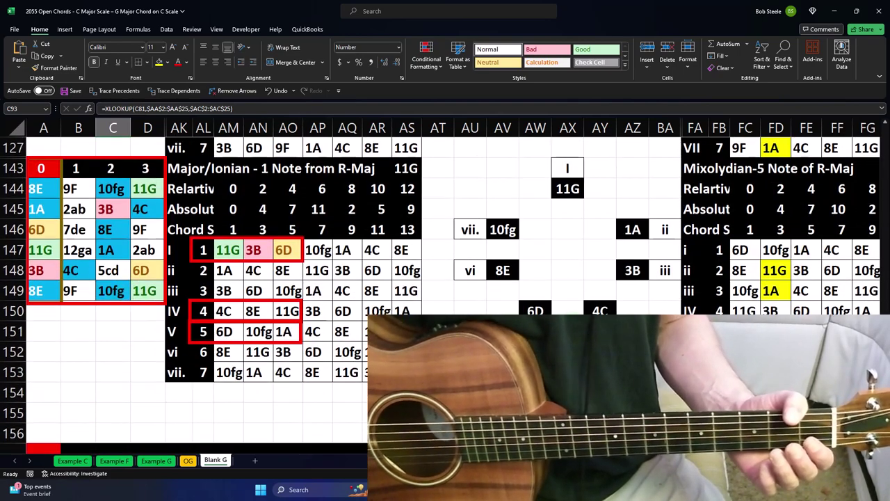
{"action": "scroll", "coordinate": [427, 327], "scroll_direction": "down", "scroll_amount": 1}
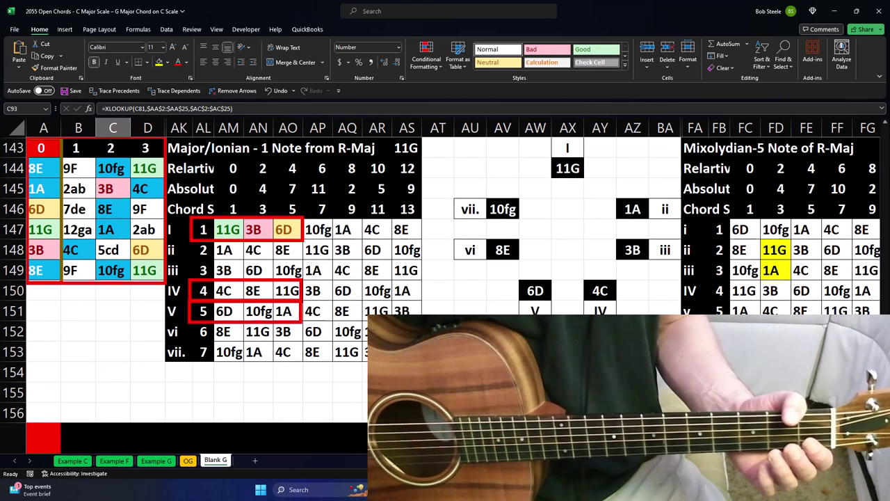
{"action": "left_click", "coordinate": [413, 147]}
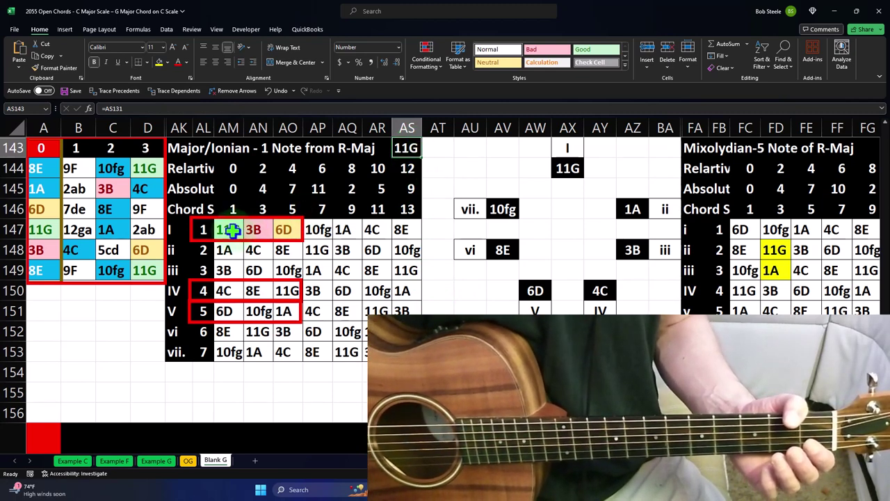
{"action": "left_click_drag", "start_coordinate": [230, 227], "coordinate": [284, 230]}
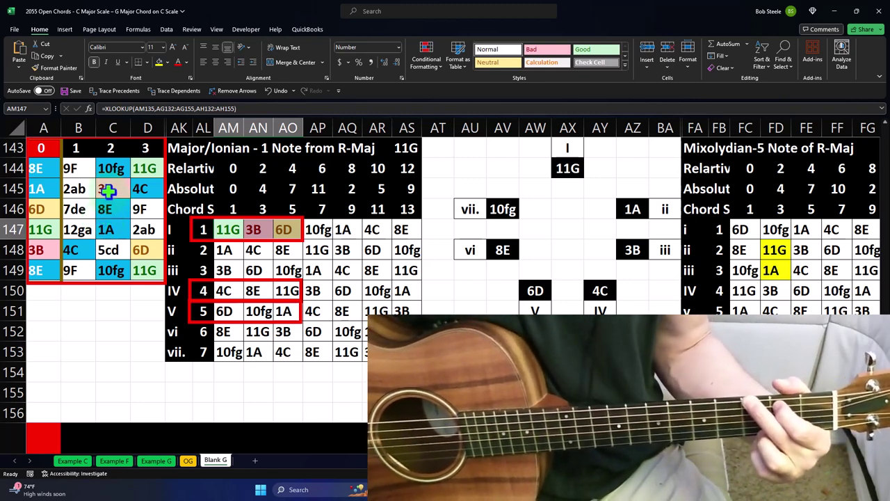
{"action": "left_click_drag", "start_coordinate": [229, 229], "coordinate": [286, 231]}
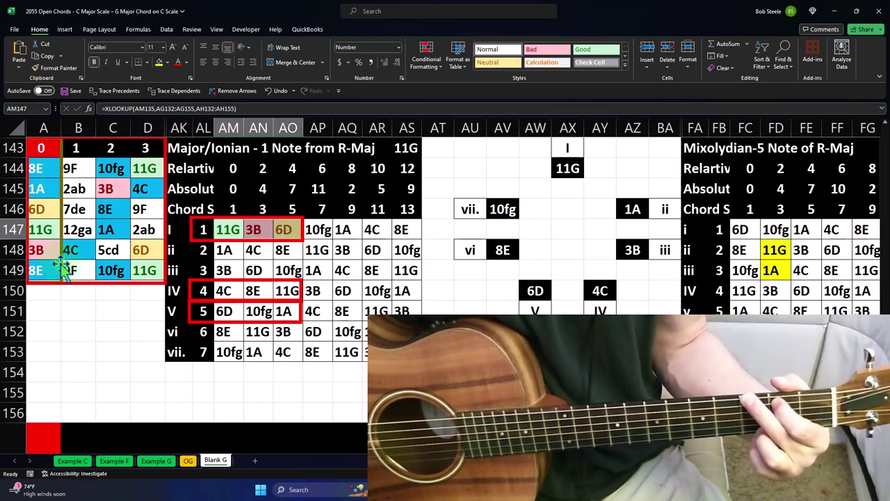
{"action": "left_click_drag", "start_coordinate": [61, 271], "coordinate": [45, 203]}
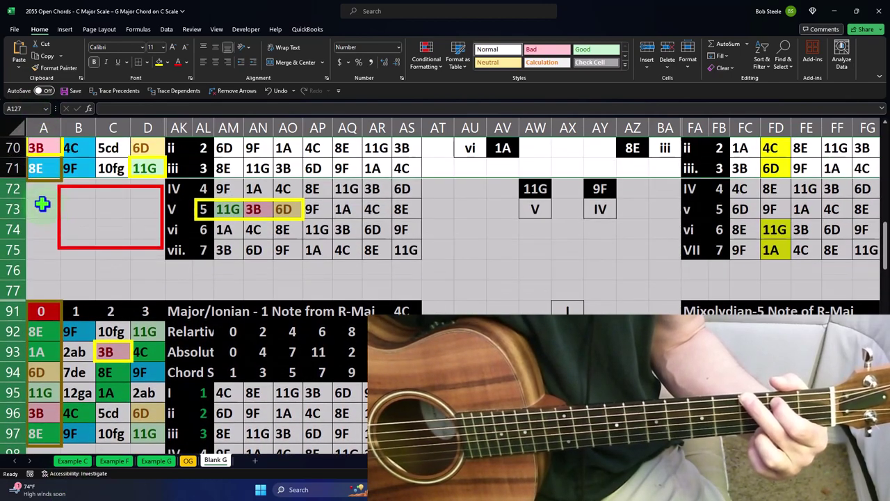
Hide rows 72–142 so the row-143 G block sits directly beneath the row-65 block
{"action": "right_click", "coordinate": [44, 211]}
{"action": "left_click", "coordinate": [68, 361]}
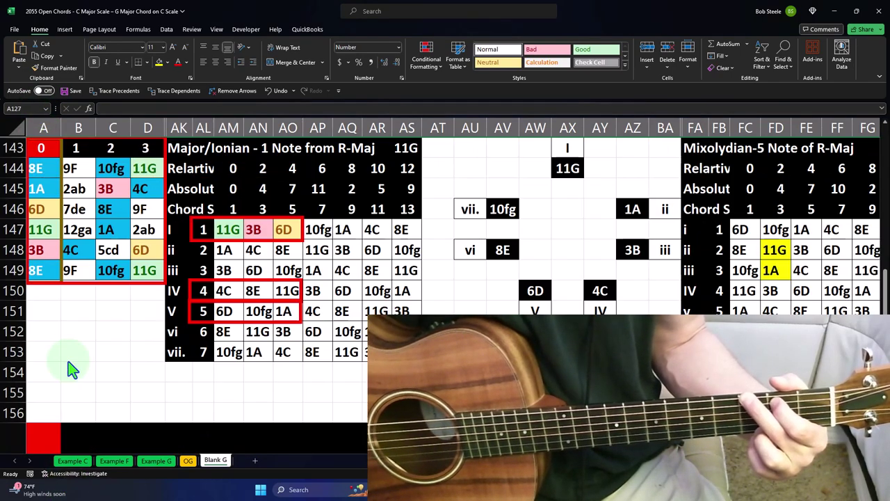
{"action": "left_click", "coordinate": [91, 352]}
{"action": "scroll", "coordinate": [90, 353], "scroll_direction": "up", "scroll_amount": 2}
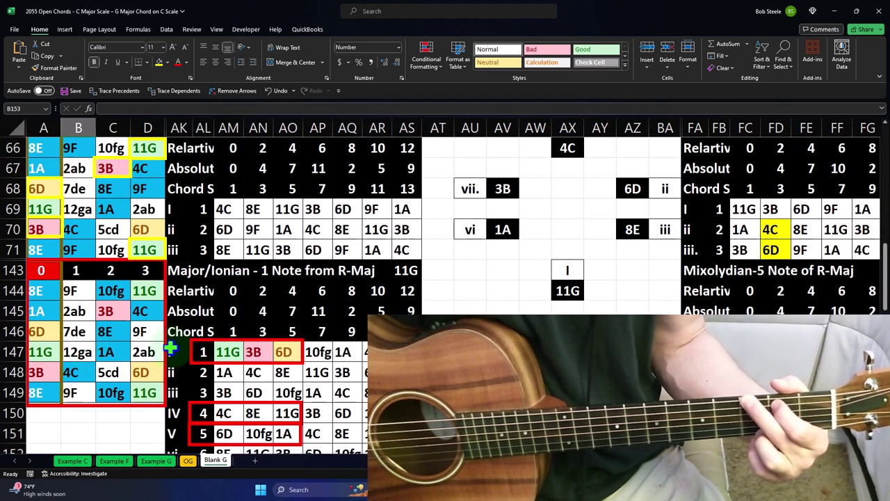
{"action": "scroll", "coordinate": [159, 189], "scroll_direction": "up", "scroll_amount": 1}
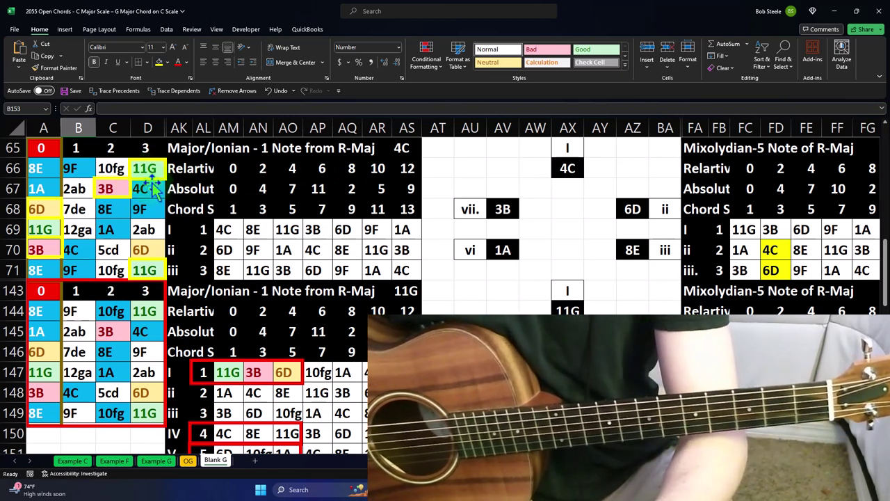
Select the six yellow note outlines in A66:D71 and copy them onto the lower block's rows 144–149
{"action": "left_click", "coordinate": [152, 178]}
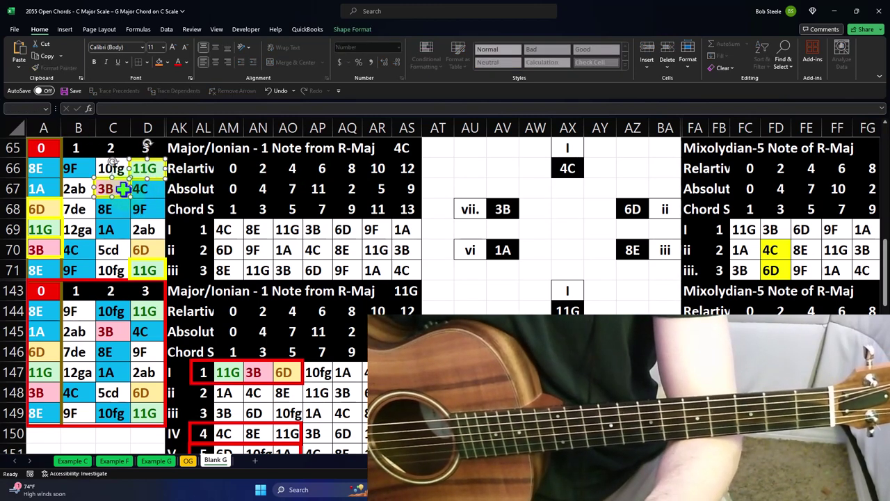
{"action": "left_click", "coordinate": [60, 204], "text": "shift"}
{"action": "left_click", "coordinate": [65, 233], "text": "shift"}
{"action": "left_click", "coordinate": [62, 243], "text": "shift"}
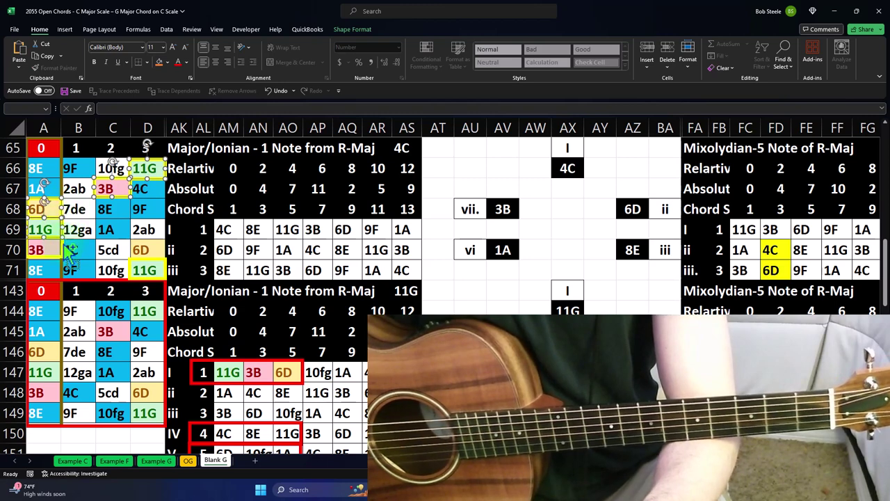
{"action": "left_click", "coordinate": [140, 253], "text": "shift"}
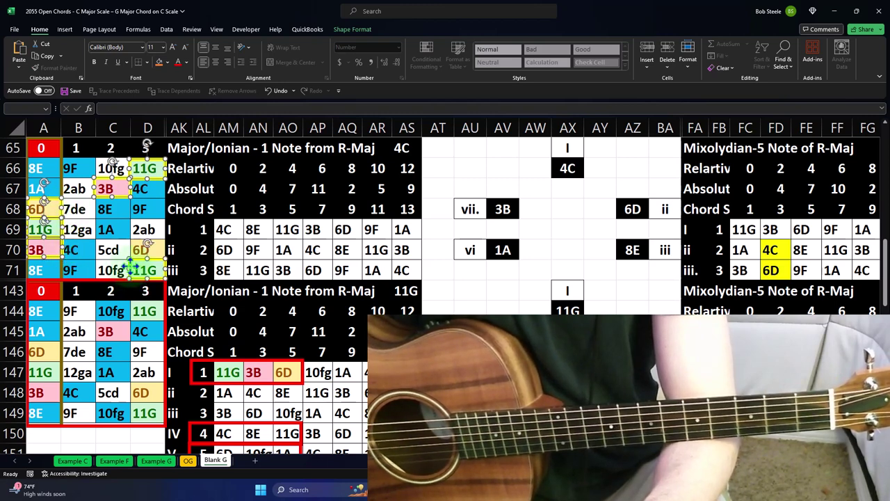
{"action": "left_click", "coordinate": [132, 266], "text": "shift"}
{"action": "left_click_drag", "start_coordinate": [132, 266], "coordinate": [129, 425]}
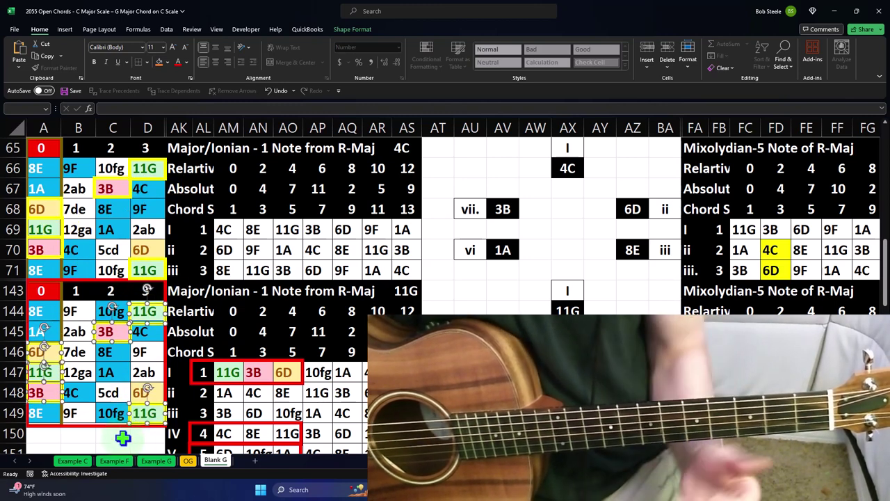
Compare the row-66 notes with the lower block's row 144 and its root note 11G in AS143
{"action": "left_click", "coordinate": [119, 441]}
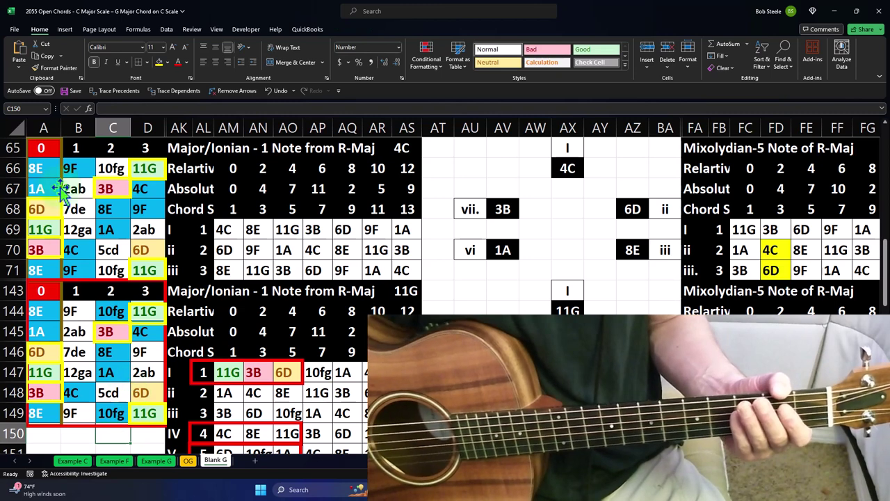
{"action": "left_click_drag", "start_coordinate": [47, 167], "coordinate": [139, 168]}
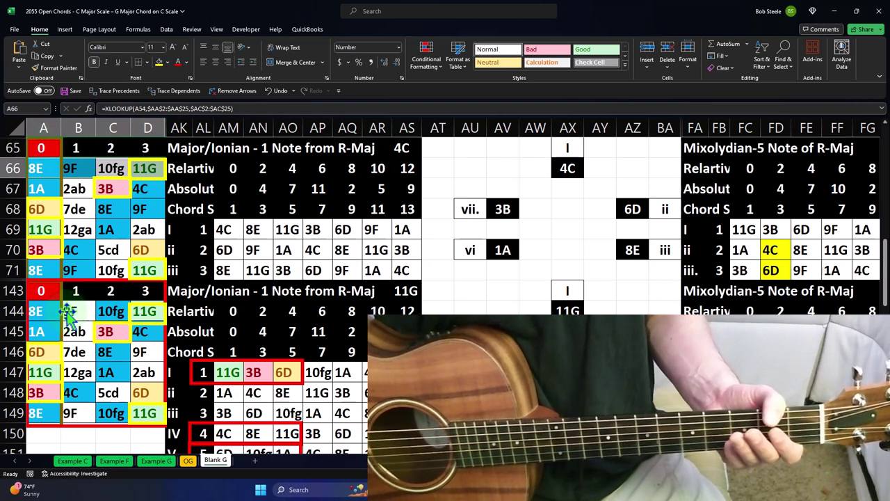
{"action": "left_click", "coordinate": [407, 292]}
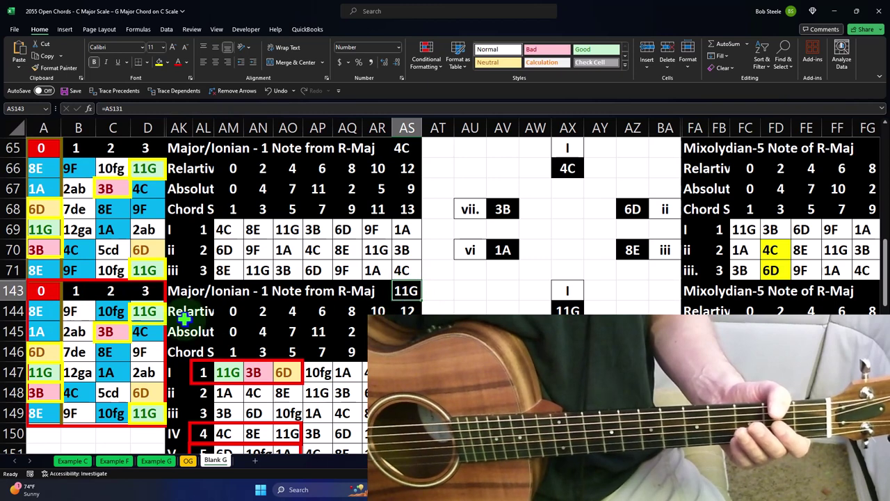
{"action": "left_click_drag", "start_coordinate": [53, 311], "coordinate": [138, 311]}
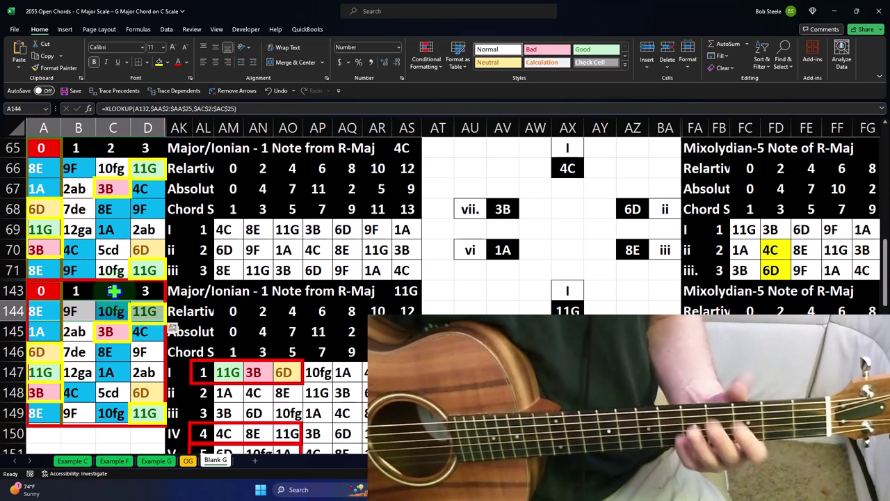
{"action": "left_click", "coordinate": [404, 144]}
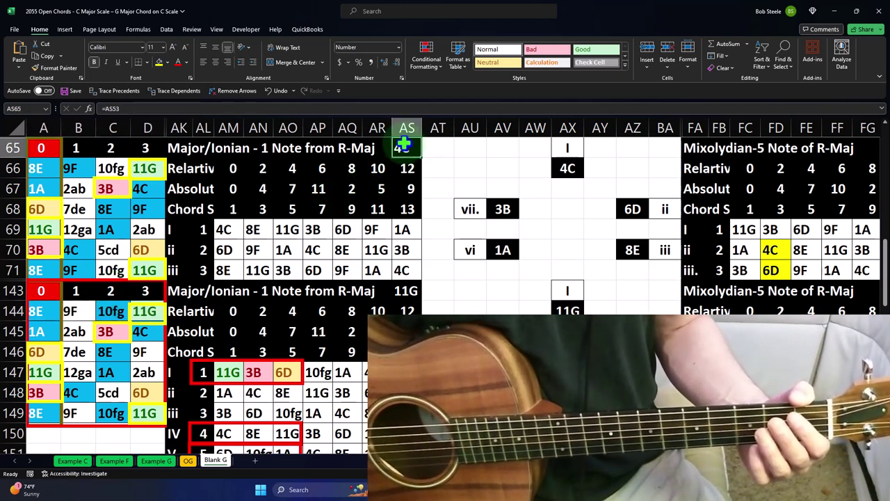
{"action": "left_click", "coordinate": [165, 170]}
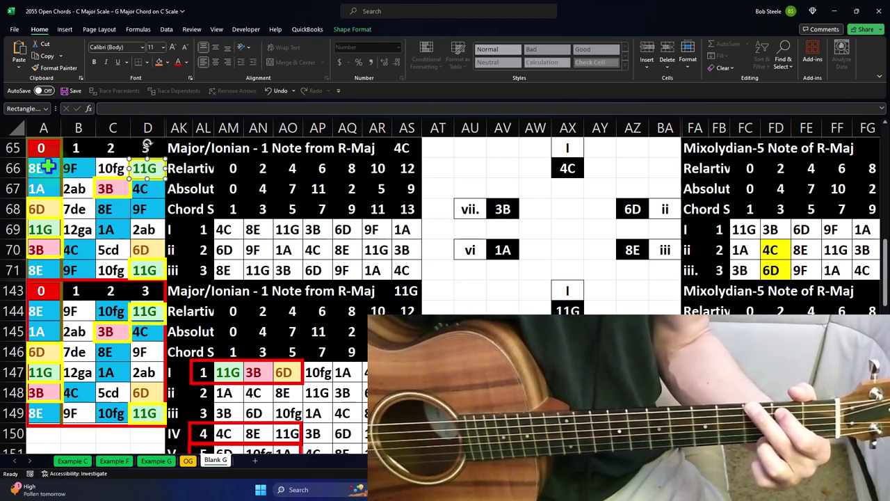
{"action": "left_click_drag", "start_coordinate": [43, 165], "coordinate": [141, 268]}
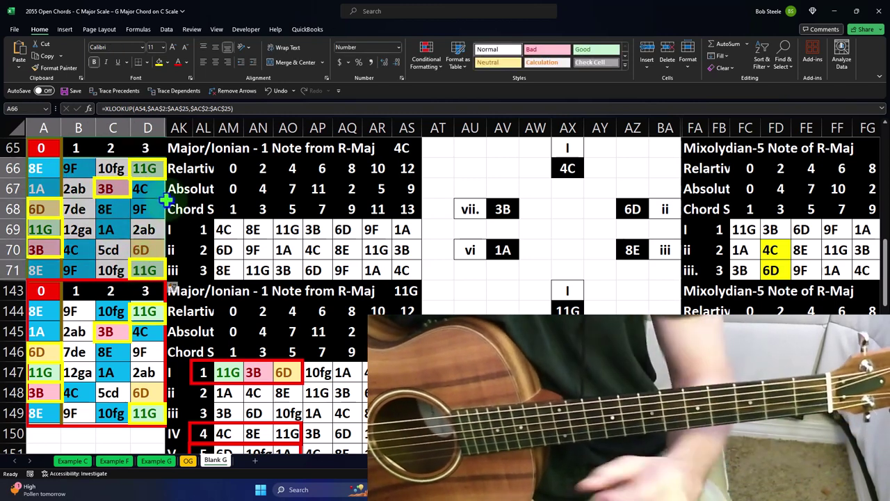
{"action": "left_click", "coordinate": [148, 177]}
{"action": "left_click_drag", "start_coordinate": [139, 201], "coordinate": [130, 271]}
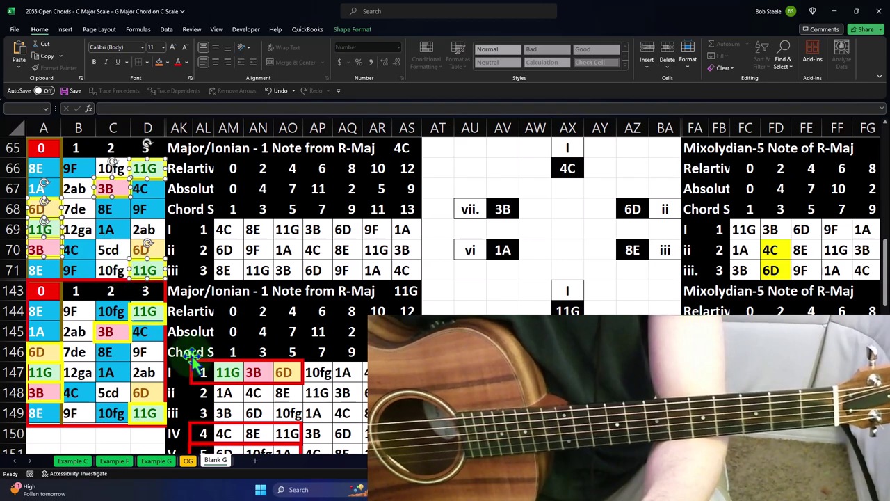
{"action": "scroll", "coordinate": [197, 365], "scroll_direction": "up", "scroll_amount": 1}
{"action": "scroll", "coordinate": [195, 364], "scroll_direction": "up", "scroll_amount": 10}
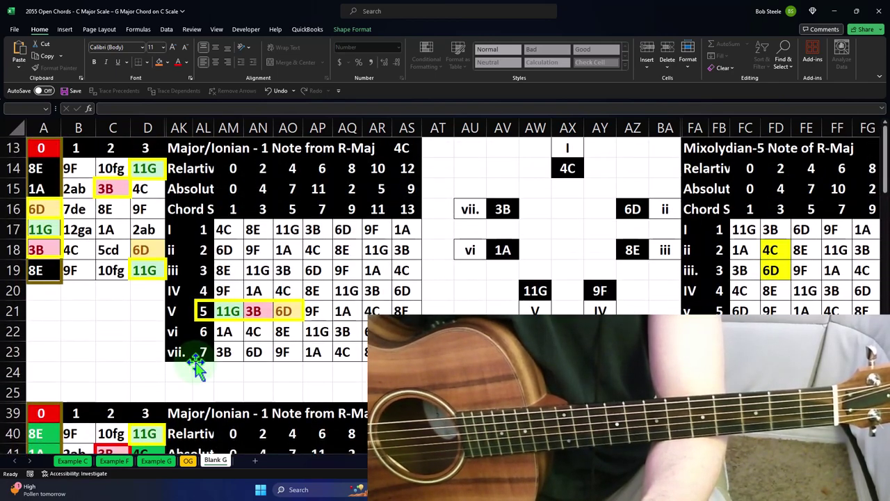
{"action": "scroll", "coordinate": [195, 361], "scroll_direction": "down", "scroll_amount": 3}
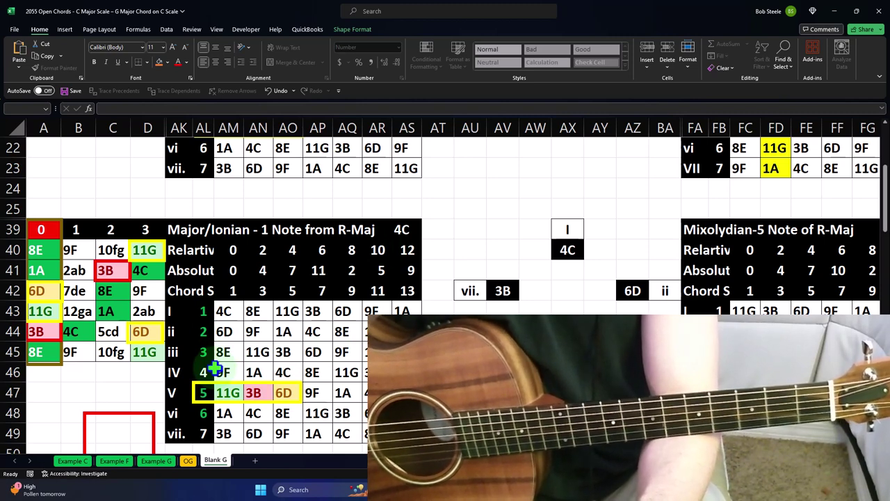
{"action": "scroll", "coordinate": [214, 368], "scroll_direction": "down", "scroll_amount": 1}
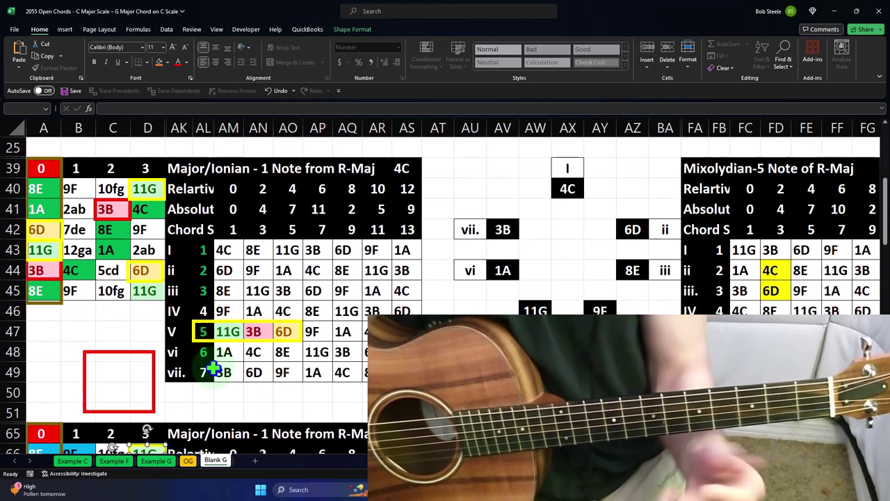
{"action": "scroll", "coordinate": [153, 294], "scroll_direction": "down", "scroll_amount": 3}
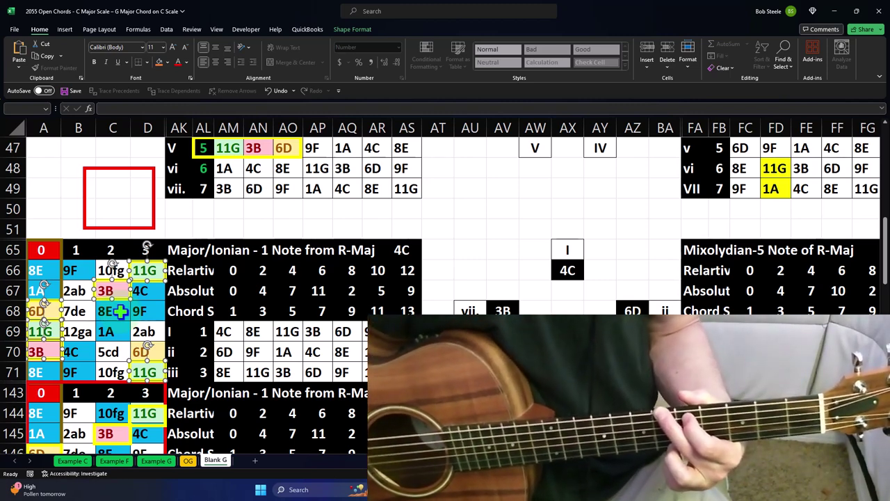
{"action": "left_click", "coordinate": [406, 255]}
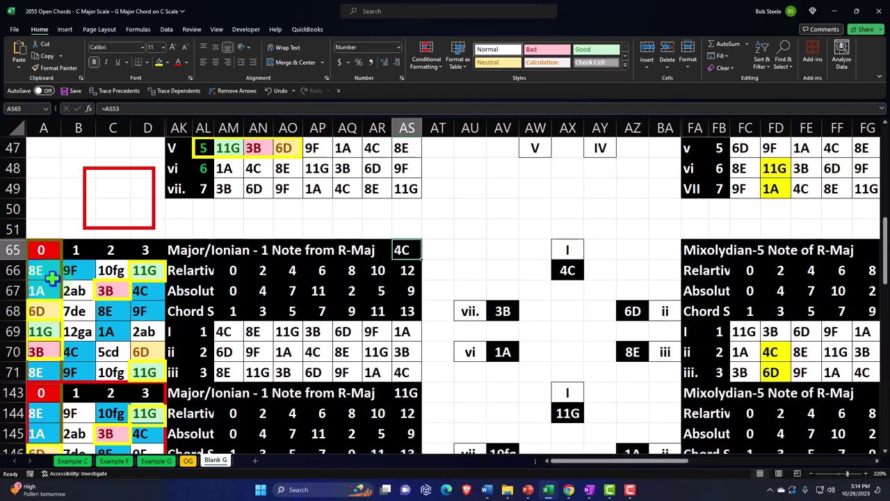
{"action": "scroll", "coordinate": [170, 274], "scroll_direction": "up", "scroll_amount": 7}
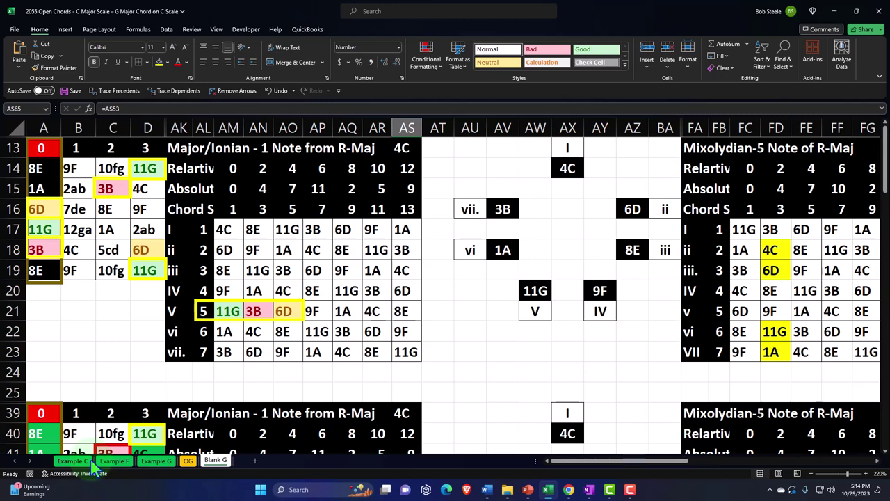
{"action": "left_click", "coordinate": [144, 463]}
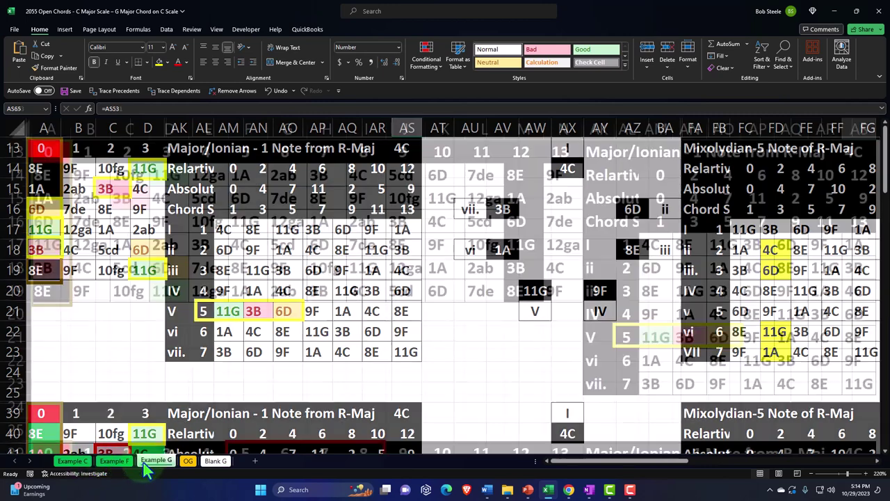
{"action": "left_click", "coordinate": [215, 461]}
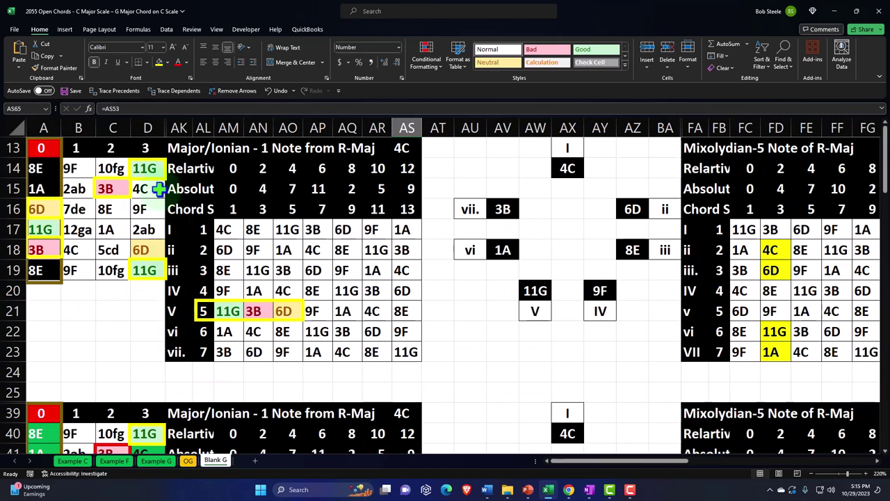
{"action": "scroll", "coordinate": [159, 191], "scroll_direction": "down", "scroll_amount": 3}
{"action": "scroll", "coordinate": [160, 191], "scroll_direction": "down", "scroll_amount": 5}
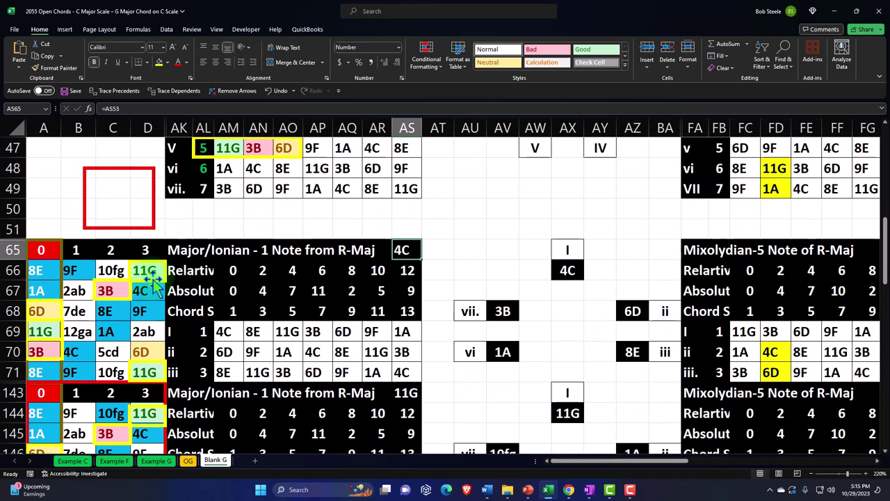
{"action": "left_click_drag", "start_coordinate": [40, 274], "coordinate": [51, 367]}
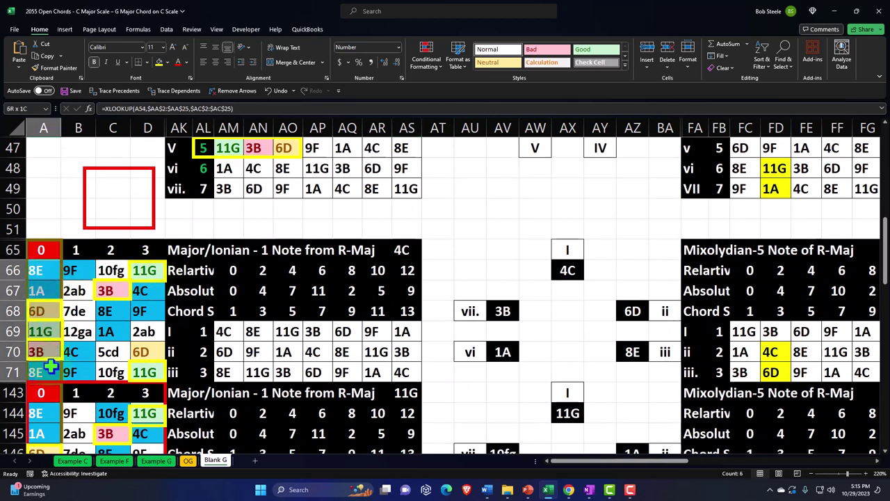
{"action": "left_click", "coordinate": [398, 254]}
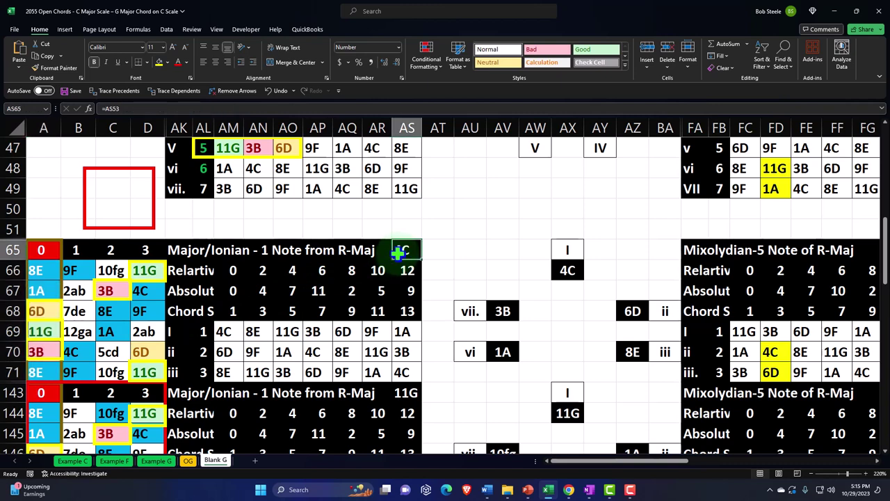
{"action": "scroll", "coordinate": [400, 253], "scroll_direction": "up", "scroll_amount": 3}
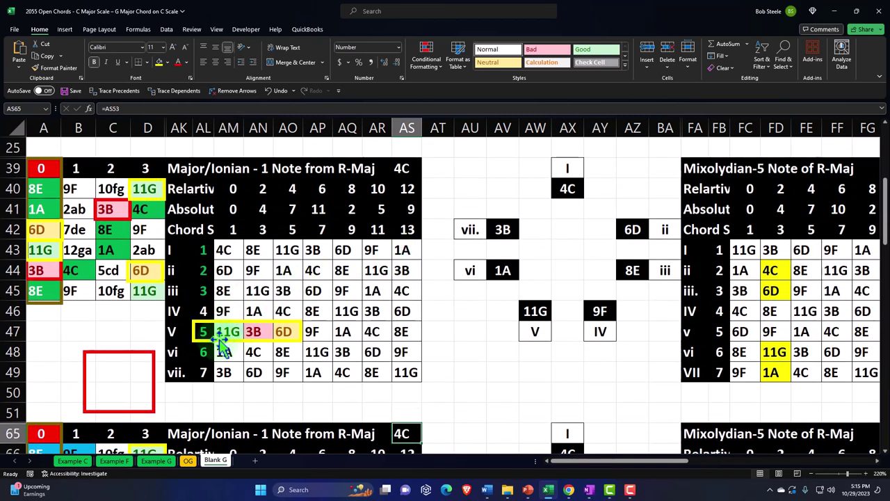
{"action": "left_click", "coordinate": [203, 332]}
{"action": "left_click", "coordinate": [229, 247]}
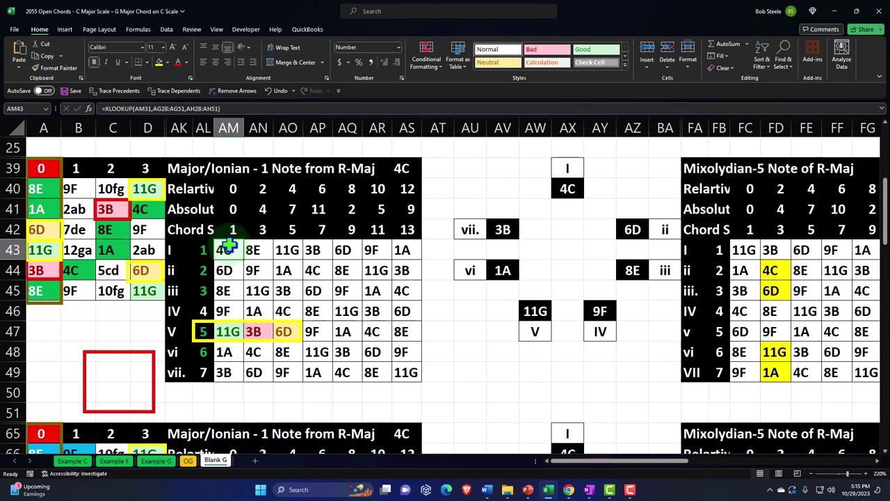
{"action": "left_click", "coordinate": [200, 332]}
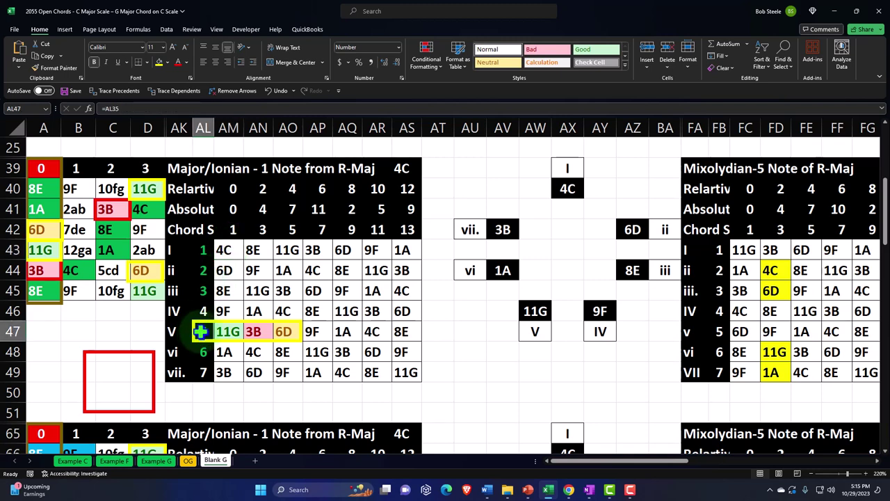
{"action": "left_click", "coordinate": [408, 168]}
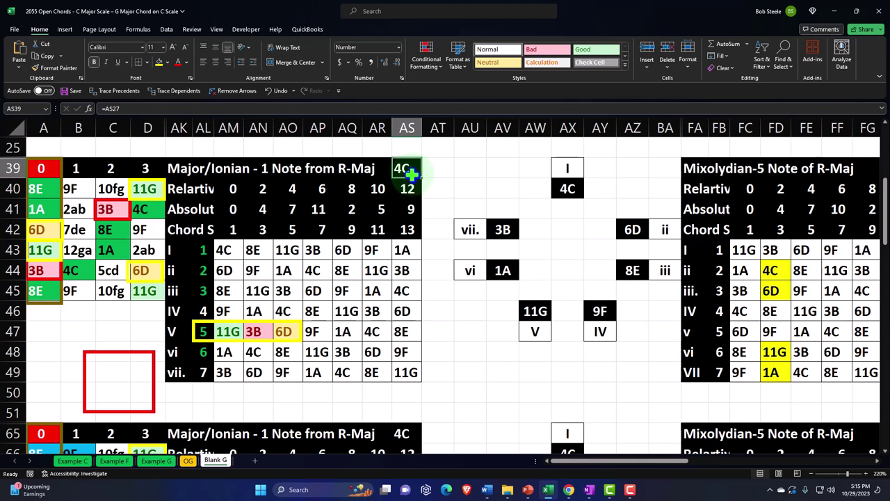